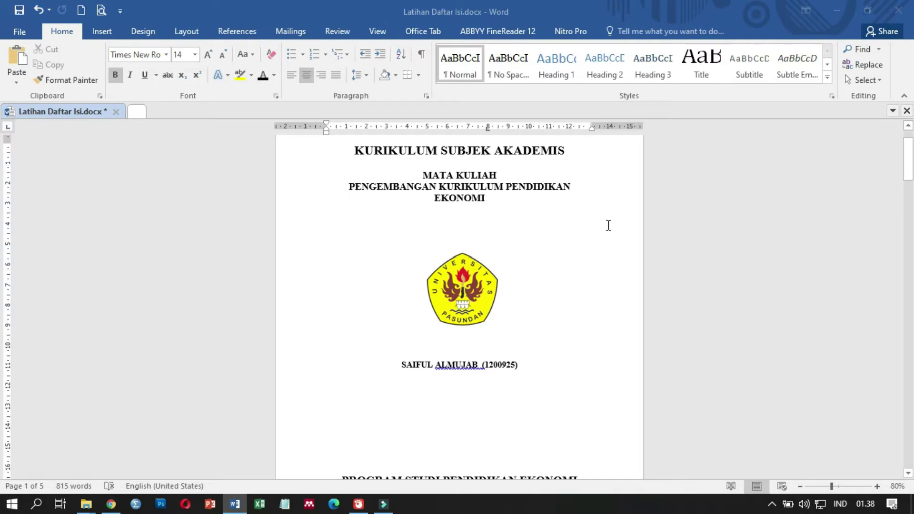
Step: Look through the whole document, from the cover page through sections A to E to the DAFTAR PUSTAKA list
{"action": "scroll", "coordinate": [612, 224], "scroll_direction": "up", "scroll_amount": 2}
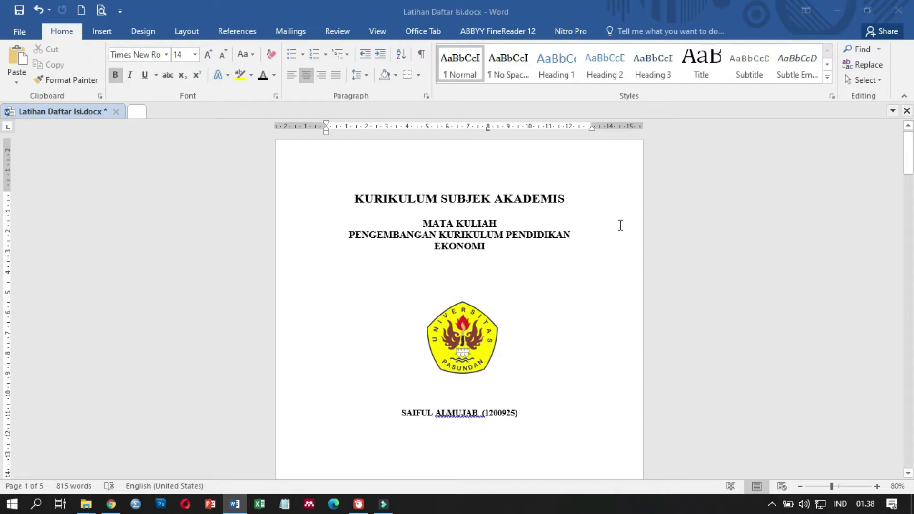
{"action": "scroll", "coordinate": [592, 244], "scroll_direction": "down", "scroll_amount": 7}
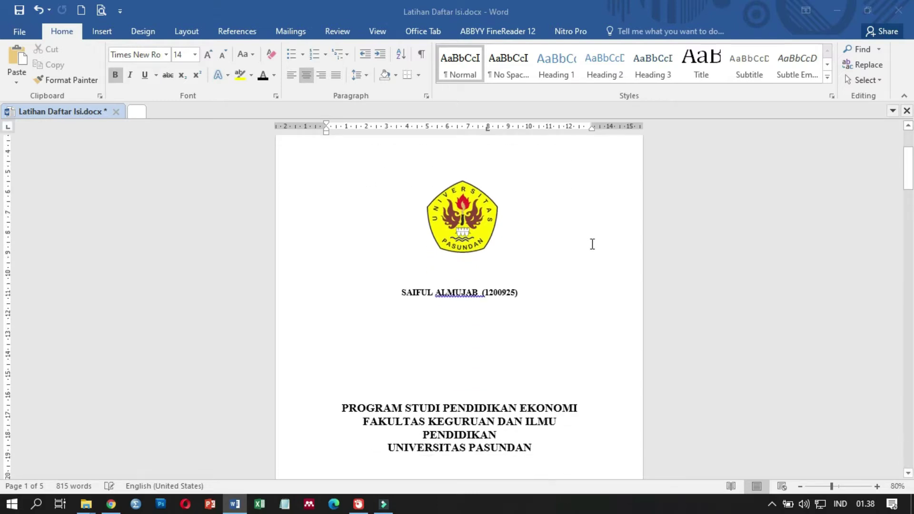
{"action": "scroll", "coordinate": [592, 246], "scroll_direction": "down", "scroll_amount": 3}
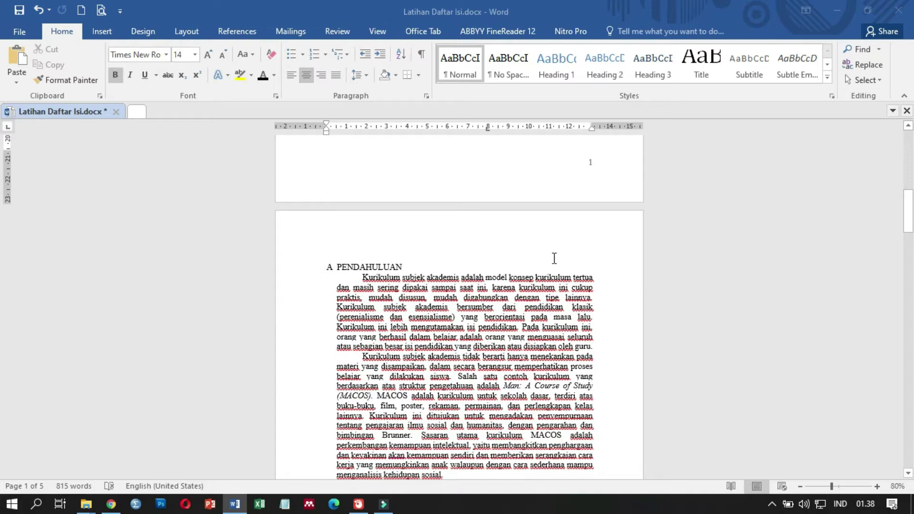
{"action": "scroll", "coordinate": [554, 258], "scroll_direction": "down", "scroll_amount": 2}
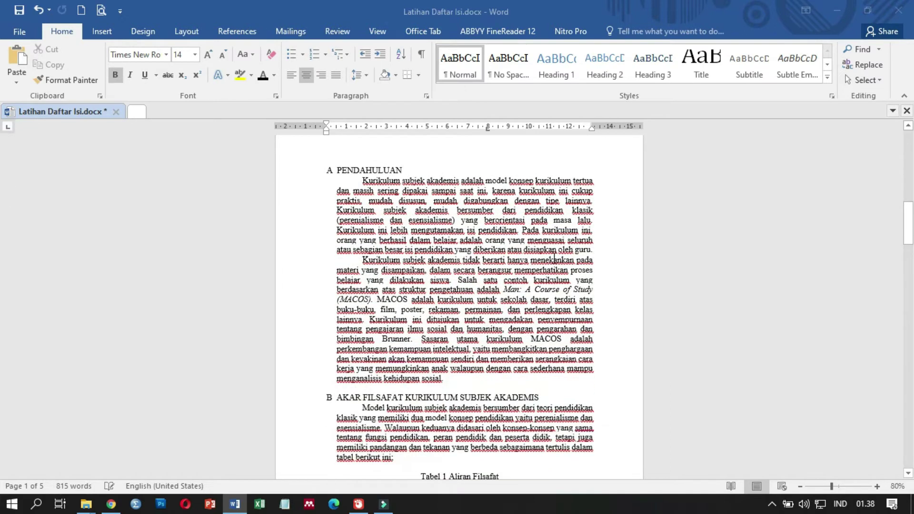
{"action": "scroll", "coordinate": [554, 258], "scroll_direction": "down", "scroll_amount": 7}
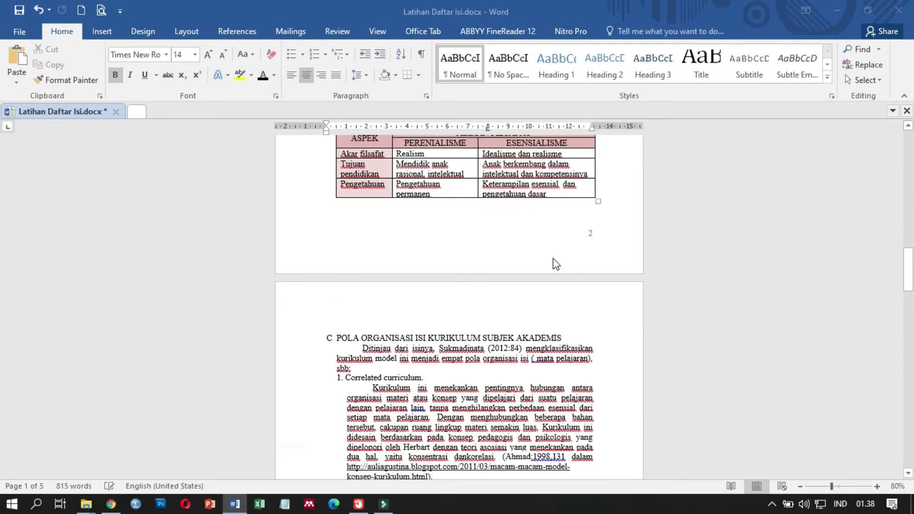
{"action": "scroll", "coordinate": [480, 342], "scroll_direction": "down", "scroll_amount": 7}
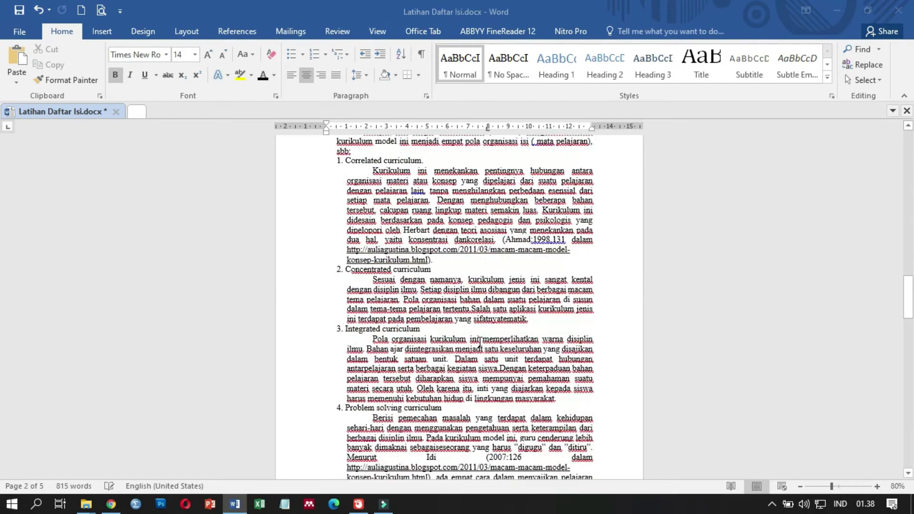
{"action": "scroll", "coordinate": [480, 342], "scroll_direction": "down", "scroll_amount": 6}
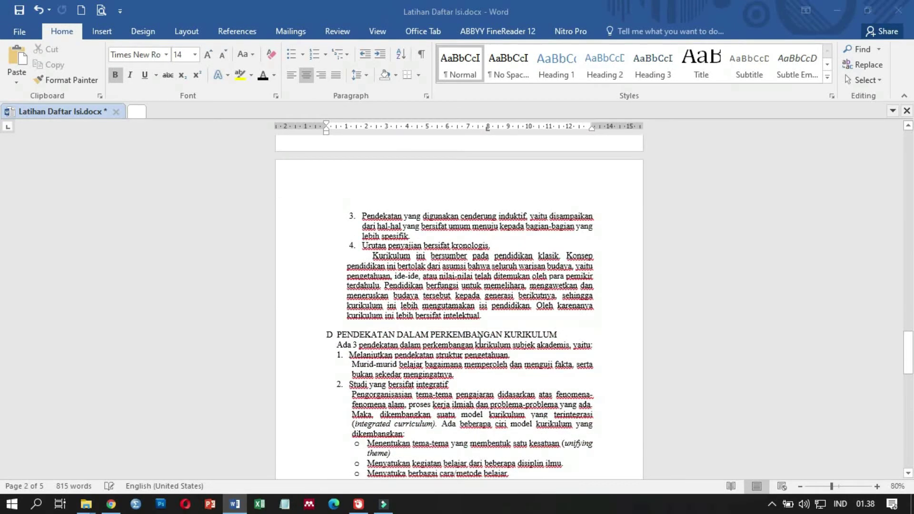
{"action": "scroll", "coordinate": [480, 342], "scroll_direction": "down", "scroll_amount": 4}
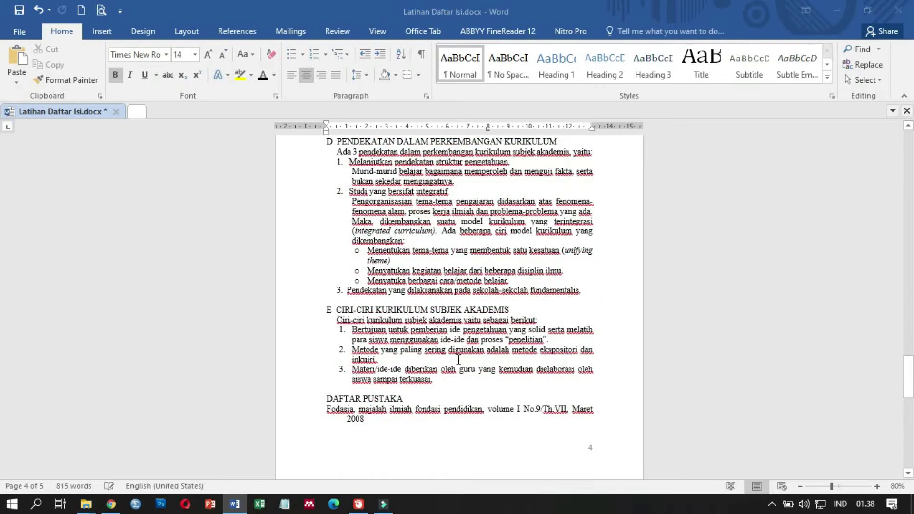
{"action": "scroll", "coordinate": [581, 362], "scroll_direction": "down", "scroll_amount": 4}
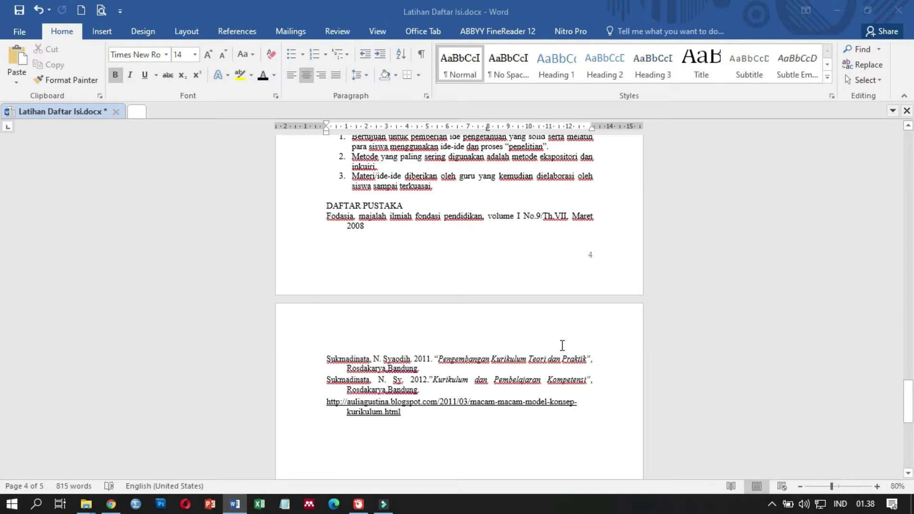
{"action": "left_click_drag", "start_coordinate": [908, 401], "coordinate": [905, 138]}
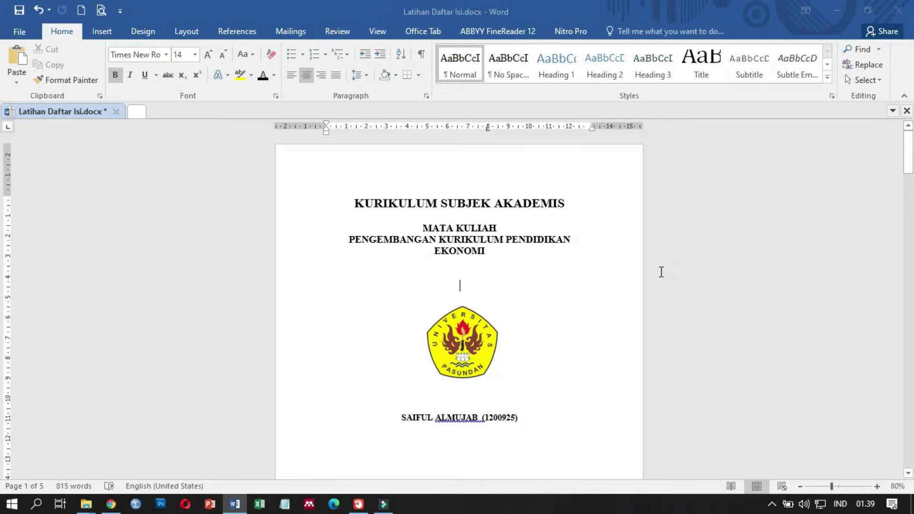
Step: Show the Navigation pane and turn on the display of paragraph marks and other hidden formatting symbols
{"action": "scroll", "coordinate": [618, 290], "scroll_direction": "down", "scroll_amount": 6}
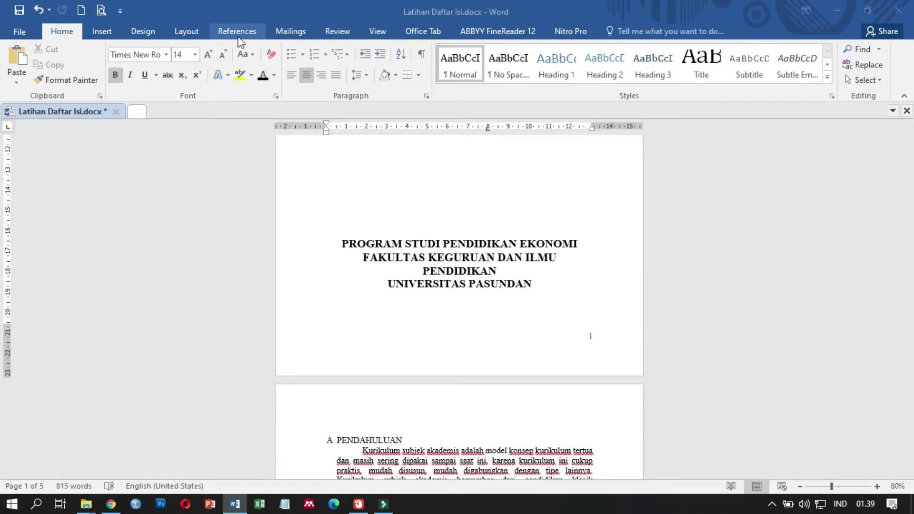
{"action": "left_click", "coordinate": [373, 32]}
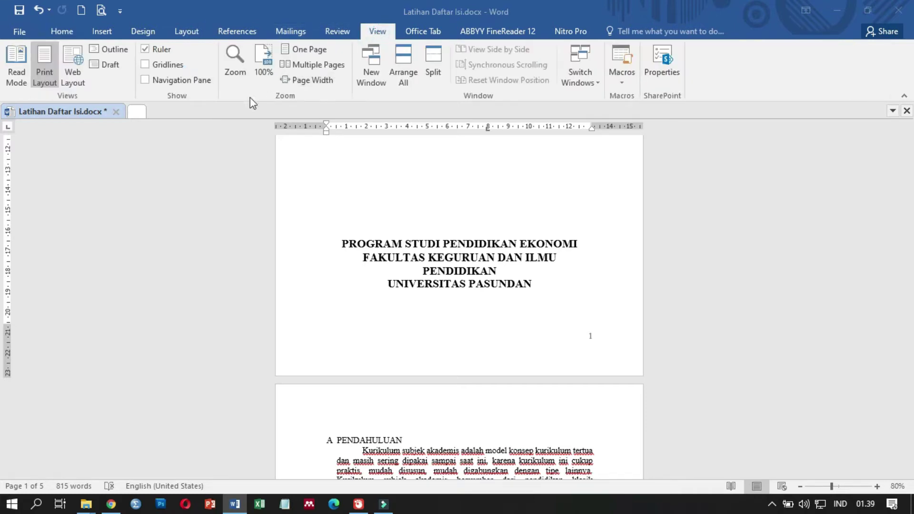
{"action": "left_click", "coordinate": [144, 81]}
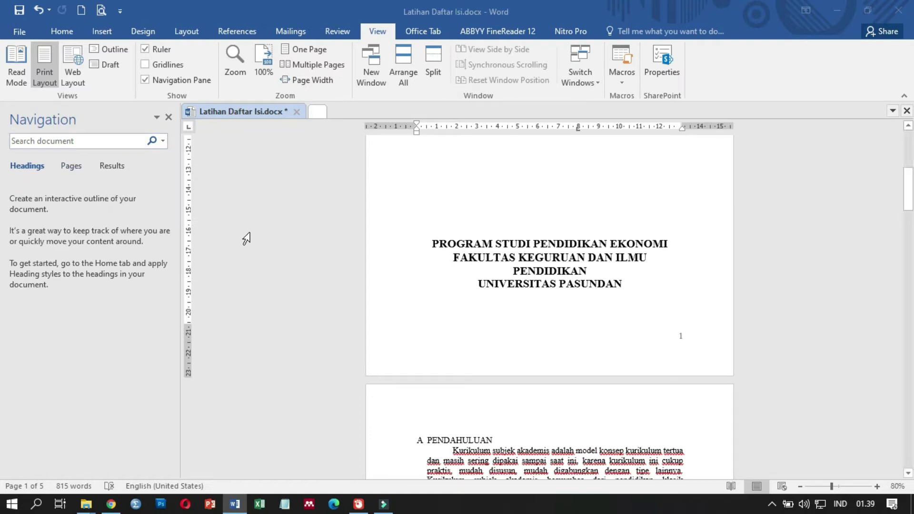
{"action": "left_click", "coordinate": [64, 33]}
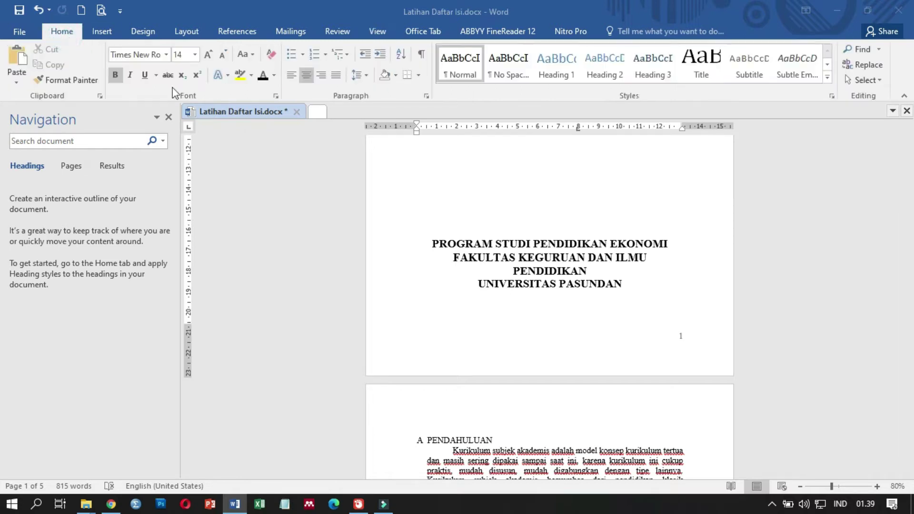
{"action": "left_click", "coordinate": [424, 54]}
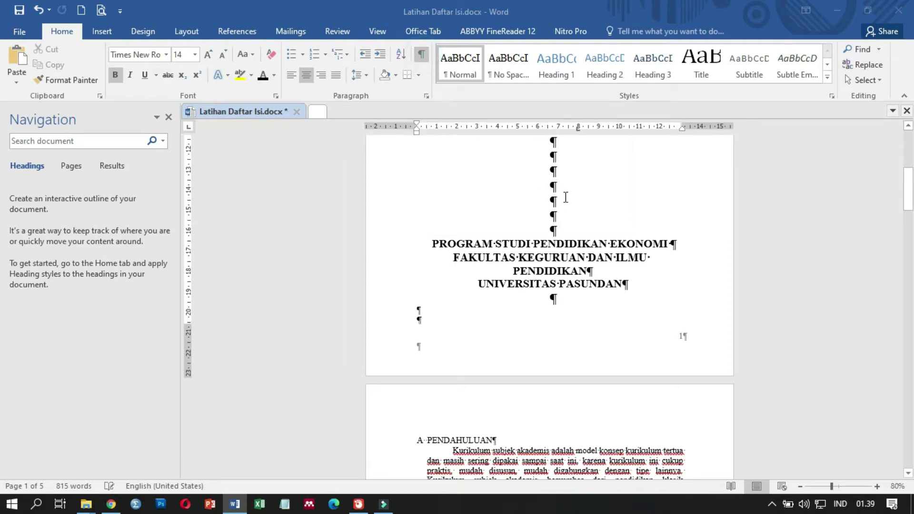
Step: Insert an empty paragraph above the cover page logo and delete the paragraph mark that follows it
{"action": "scroll", "coordinate": [554, 217], "scroll_direction": "up", "scroll_amount": 5}
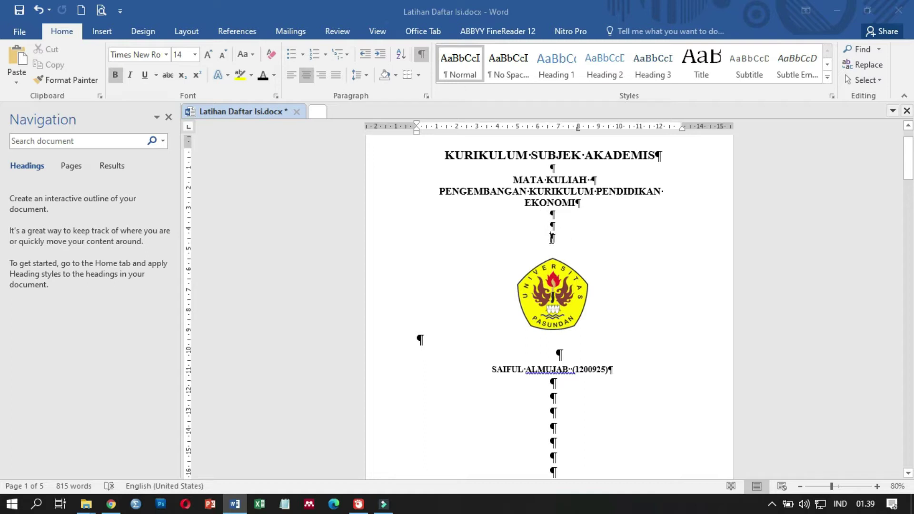
{"action": "key", "text": "Return"}
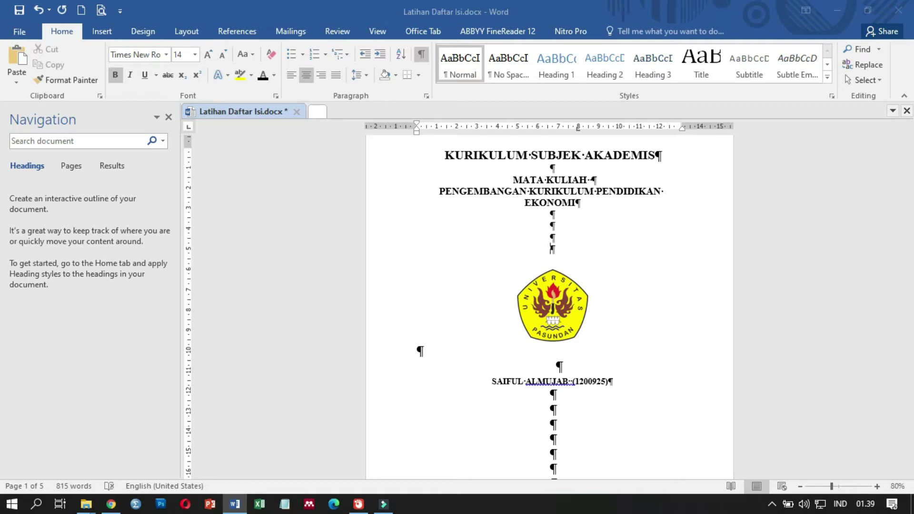
{"action": "key", "text": "Delete"}
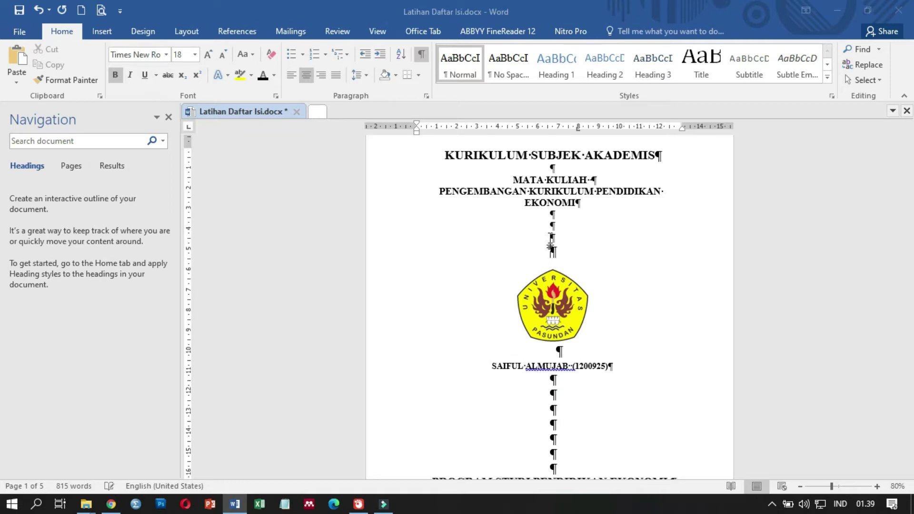
{"action": "scroll", "coordinate": [551, 243], "scroll_direction": "down", "scroll_amount": 2}
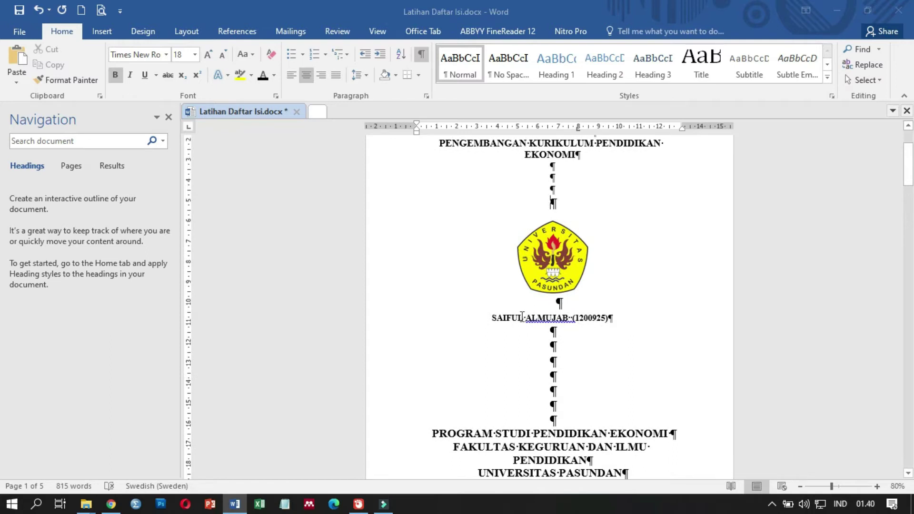
{"action": "left_click", "coordinate": [615, 320]}
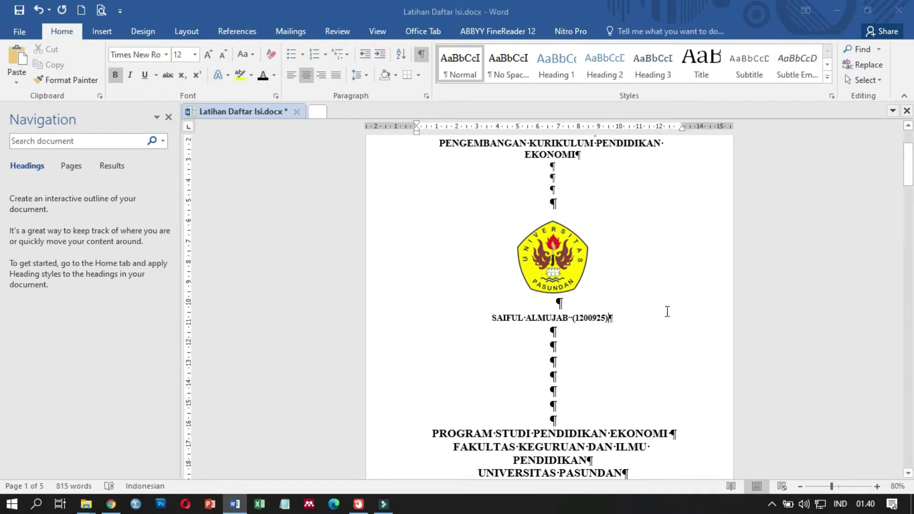
Step: Add the lines "DAFTAR ISI" and "DAFTAR TABEL" above the A PENDAHULUAN heading on page 2
{"action": "scroll", "coordinate": [665, 302], "scroll_direction": "down", "scroll_amount": 3}
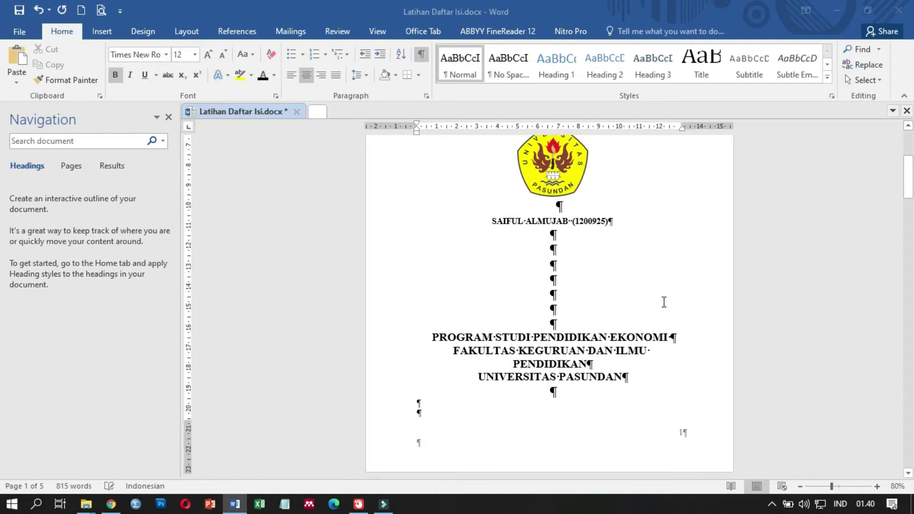
{"action": "scroll", "coordinate": [664, 302], "scroll_direction": "down", "scroll_amount": 1}
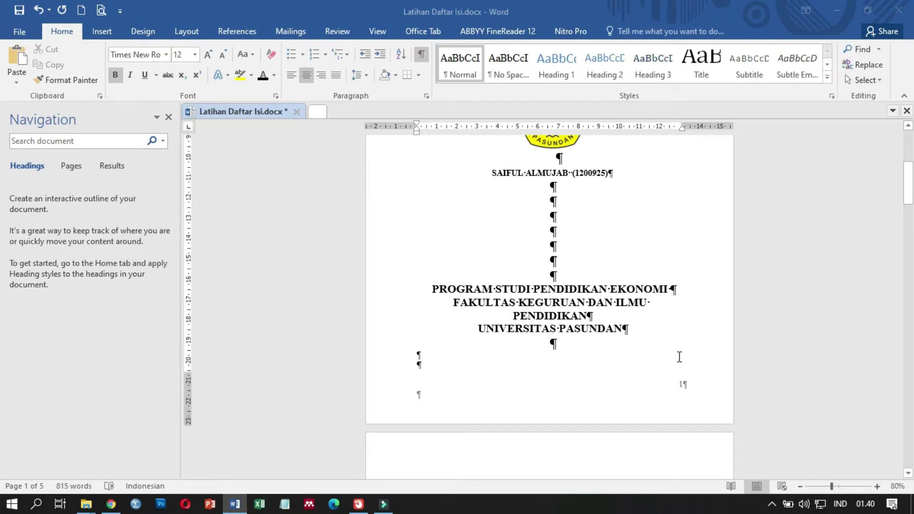
{"action": "scroll", "coordinate": [679, 357], "scroll_direction": "down", "scroll_amount": 2}
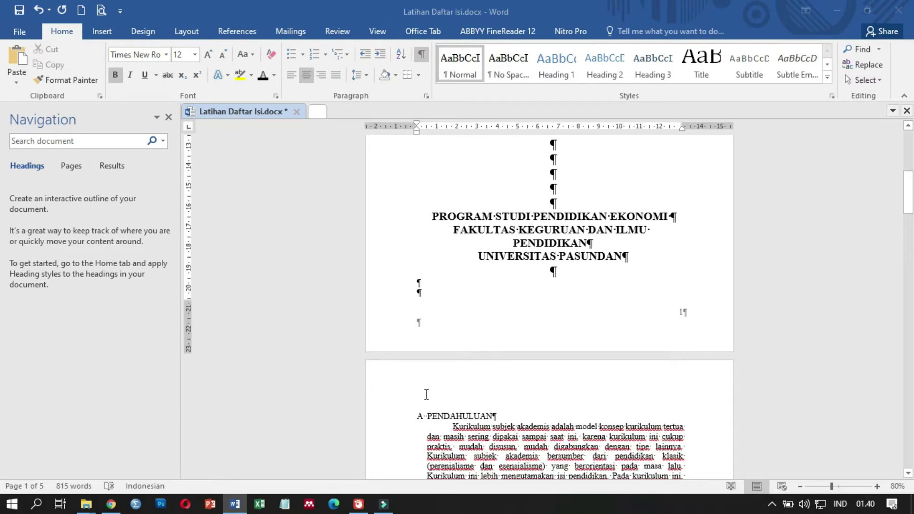
{"action": "scroll", "coordinate": [426, 394], "scroll_direction": "down", "scroll_amount": 1}
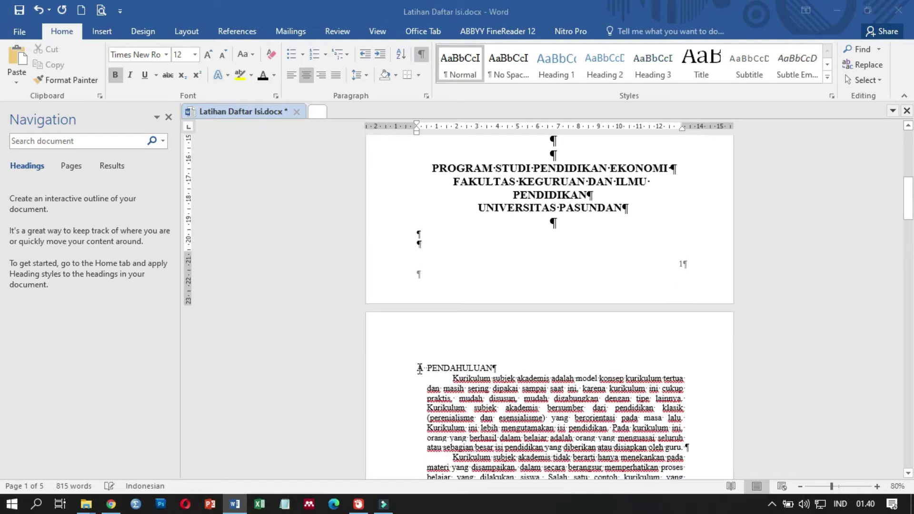
{"action": "left_click", "coordinate": [420, 369]}
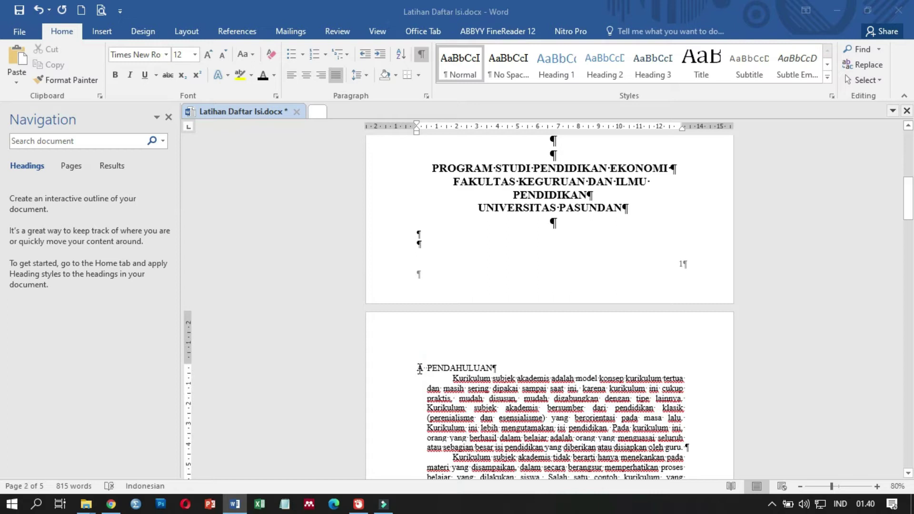
{"action": "key", "text": "Return"}
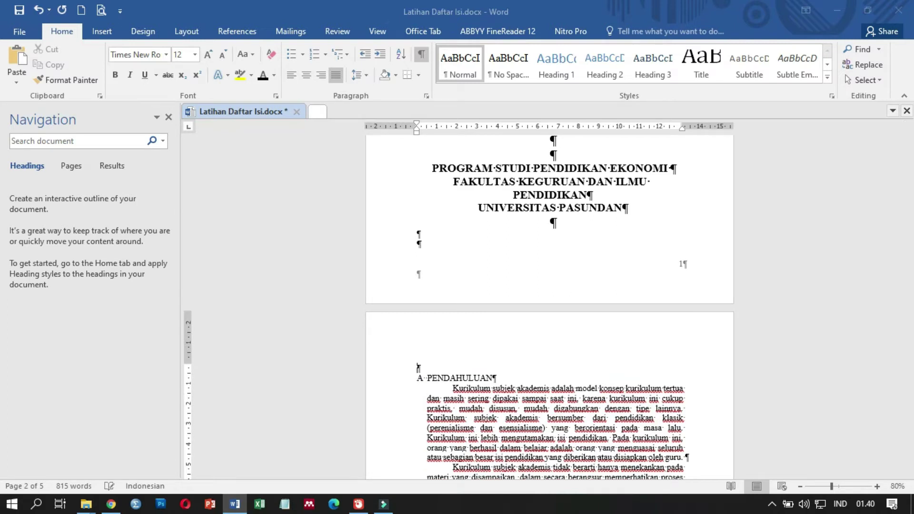
{"action": "type", "text": "DAFTAR ISI"}
{"action": "key", "text": "Return"}
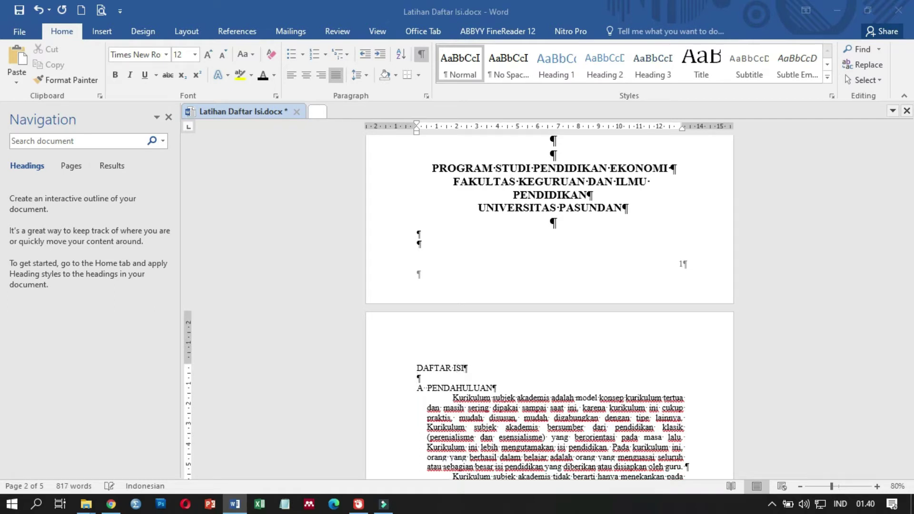
{"action": "type", "text": "DAFTAR TABEL"}
Step: Insert two empty paragraphs below DAFTAR ISI and two below DAFTAR TABEL
{"action": "left_click", "coordinate": [478, 370]}
{"action": "key", "text": "Return"}
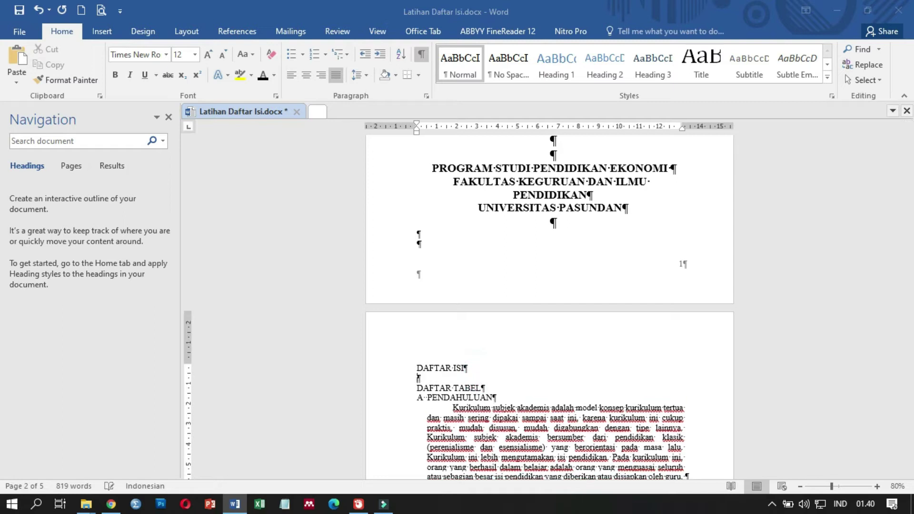
{"action": "key", "text": "Return"}
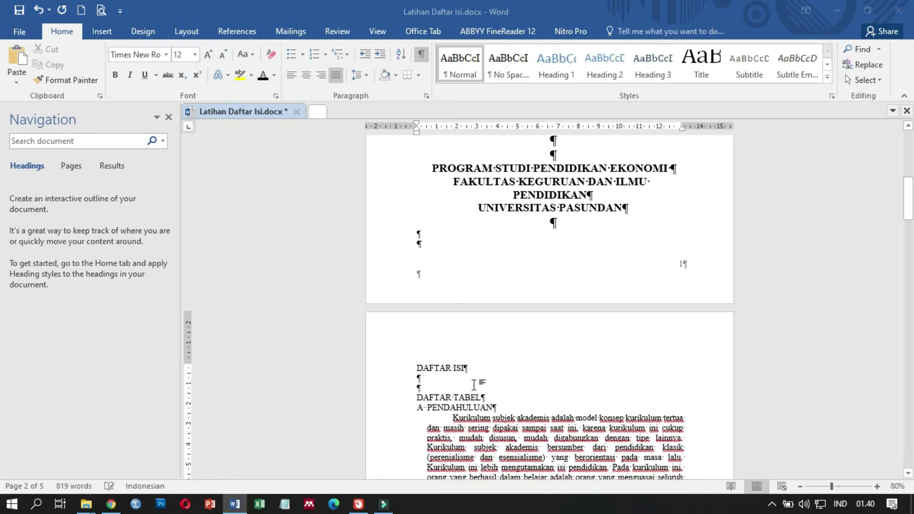
{"action": "left_click", "coordinate": [491, 397]}
{"action": "key", "text": "Return"}
{"action": "key", "text": "Return"}
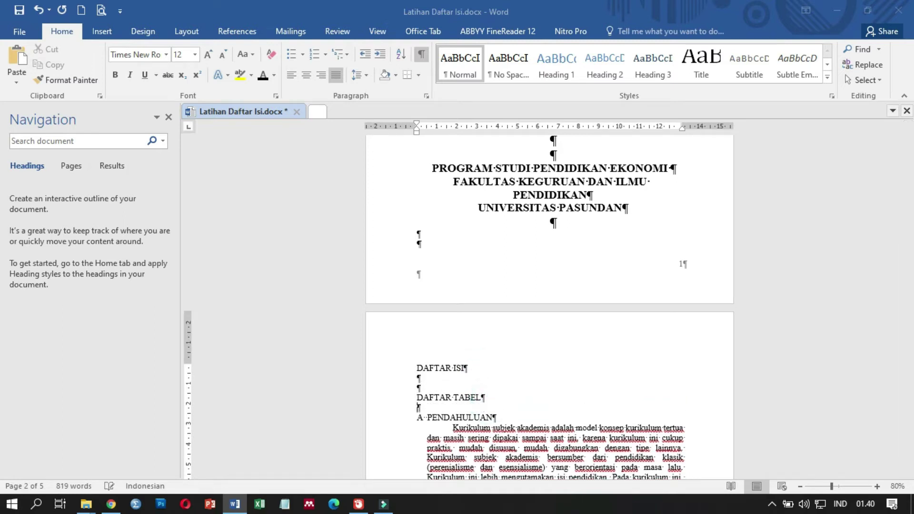
Step: Insert a page break at the second empty paragraph below DAFTAR ISI so DAFTAR TABEL moves to a new page
{"action": "left_click", "coordinate": [440, 385]}
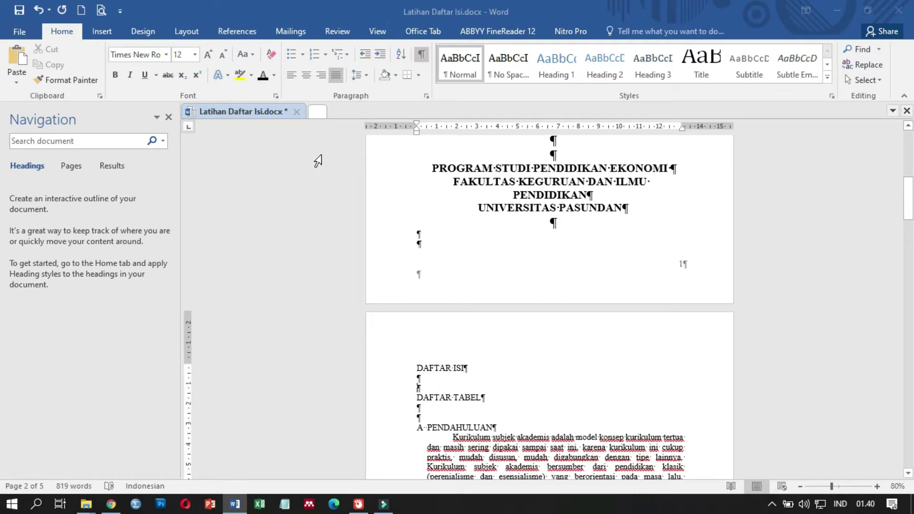
{"action": "left_click", "coordinate": [186, 32]}
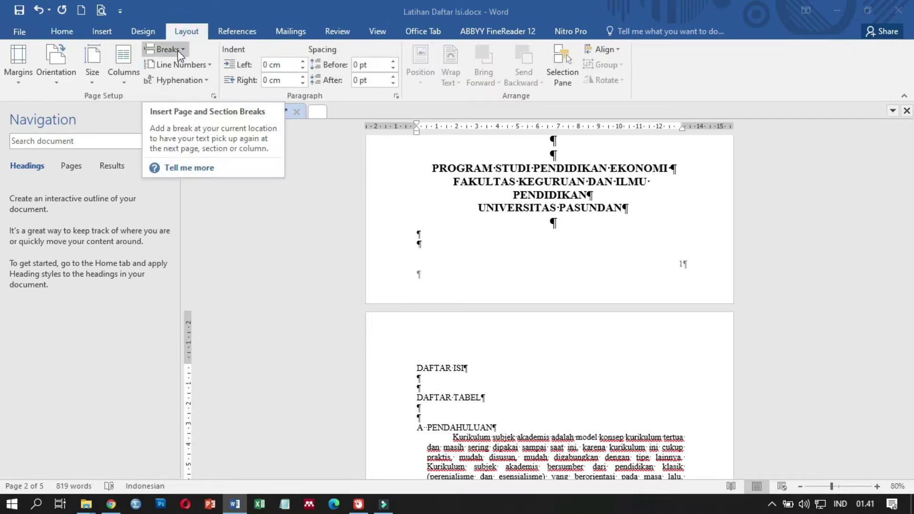
{"action": "left_click", "coordinate": [178, 50]}
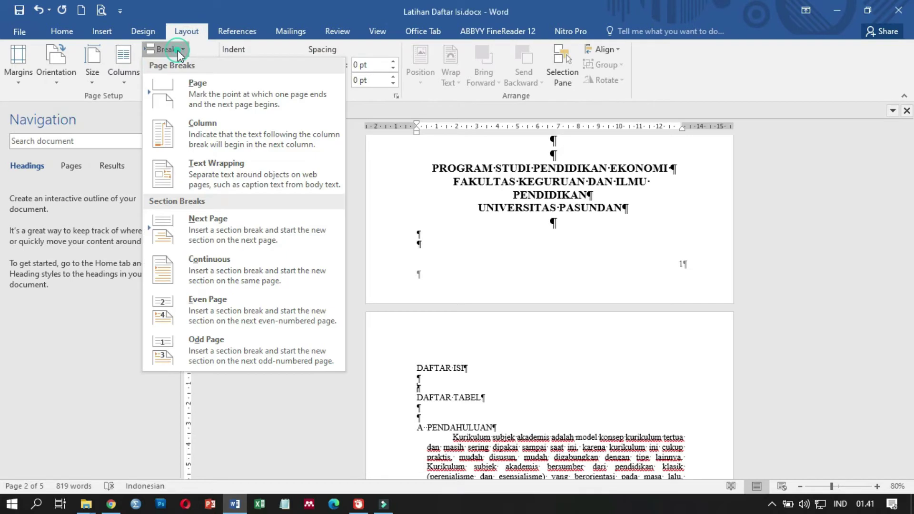
{"action": "left_click", "coordinate": [189, 92]}
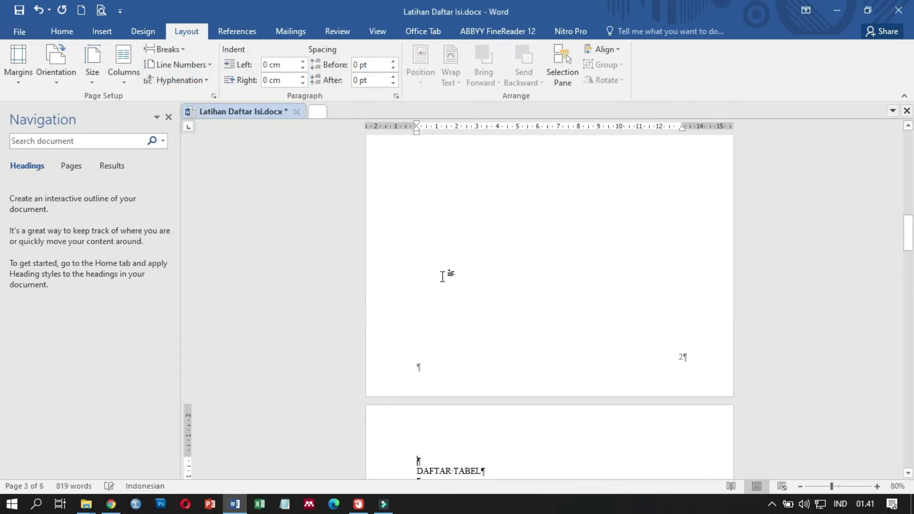
{"action": "scroll", "coordinate": [448, 260], "scroll_direction": "up", "scroll_amount": 3}
{"action": "scroll", "coordinate": [445, 244], "scroll_direction": "down", "scroll_amount": 10}
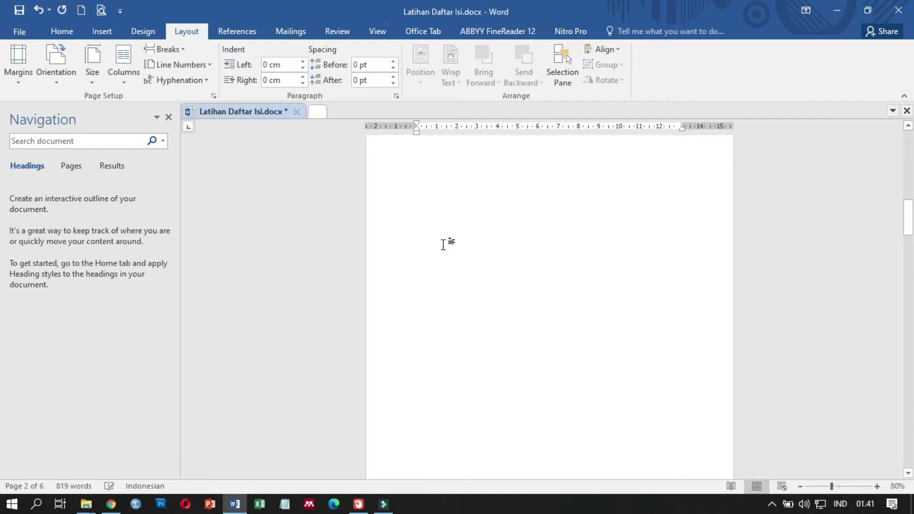
Step: Insert a page break at the second empty paragraph below DAFTAR TABEL, moving A PENDAHULUAN to a new page
{"action": "scroll", "coordinate": [446, 250], "scroll_direction": "down", "scroll_amount": 3}
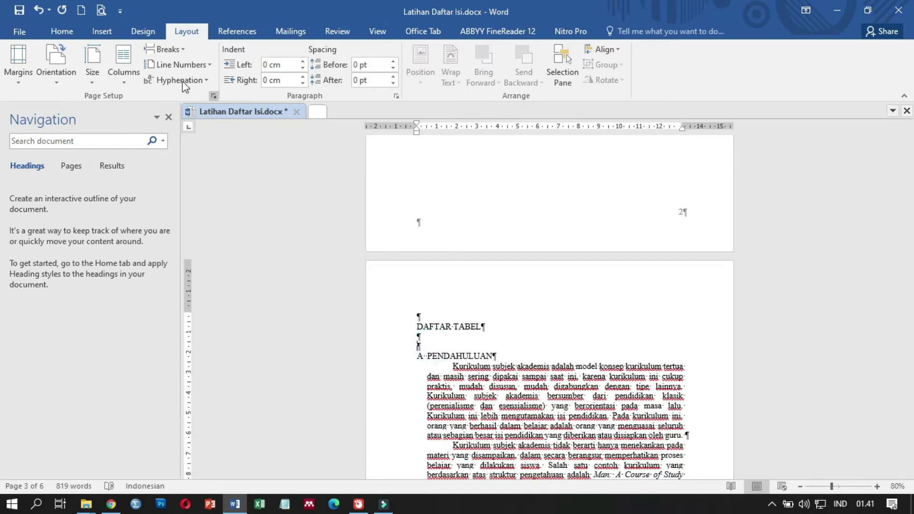
{"action": "left_click", "coordinate": [164, 49]}
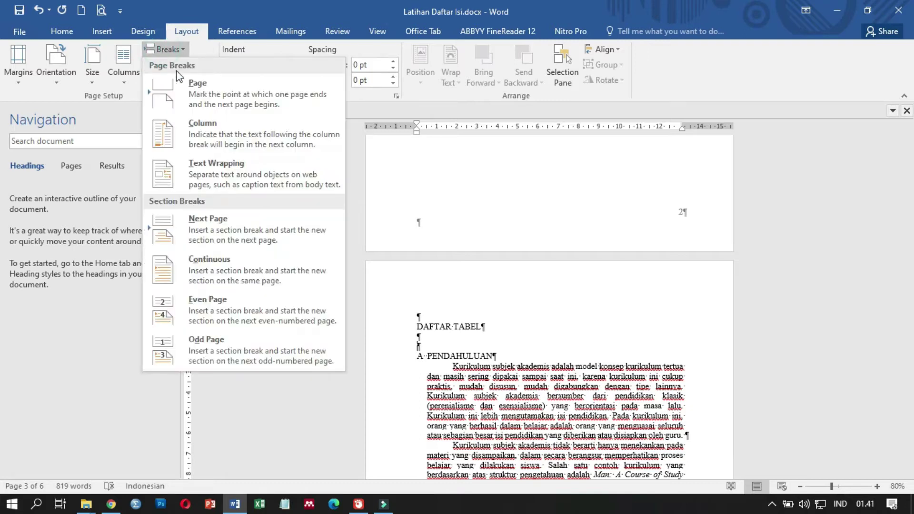
{"action": "left_click", "coordinate": [187, 90]}
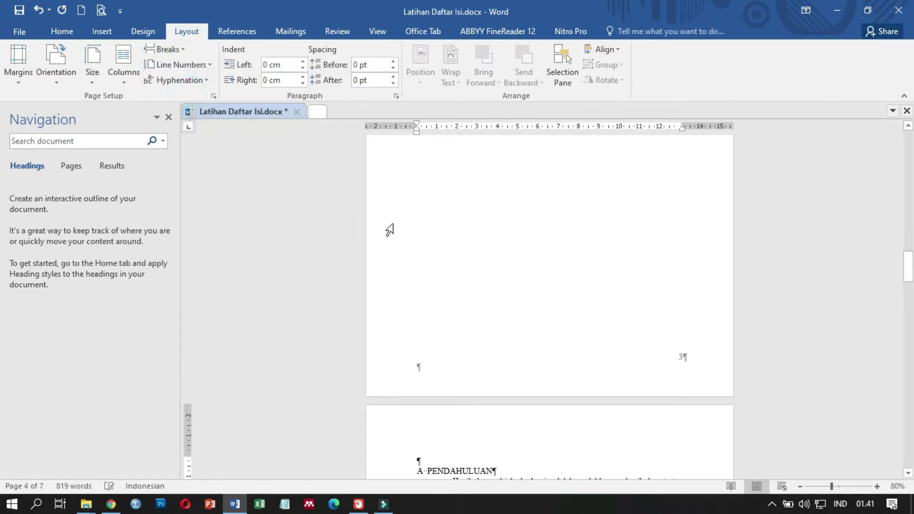
Step: Apply the Heading 1 style to the DAFTAR ISI title on page 2
{"action": "scroll", "coordinate": [653, 305], "scroll_direction": "up", "scroll_amount": 10}
{"action": "scroll", "coordinate": [647, 301], "scroll_direction": "down", "scroll_amount": 3}
{"action": "scroll", "coordinate": [648, 299], "scroll_direction": "up", "scroll_amount": 8}
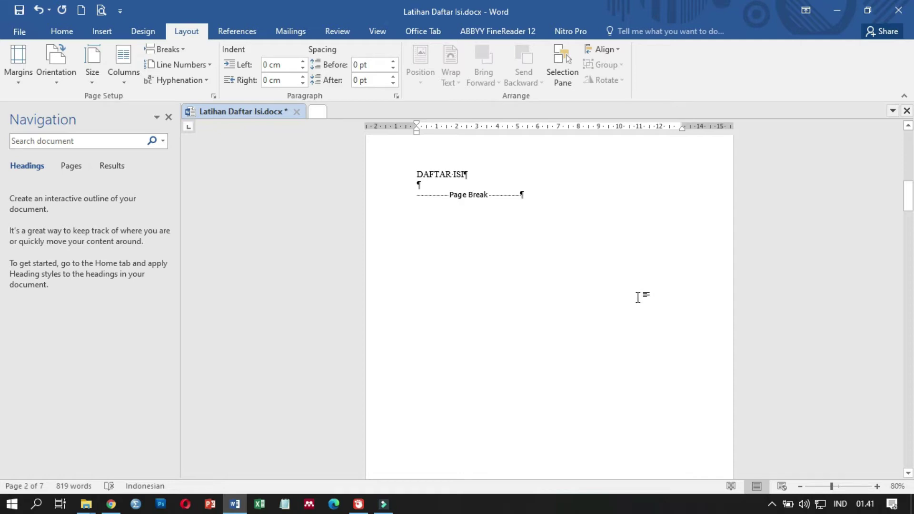
{"action": "scroll", "coordinate": [638, 297], "scroll_direction": "up", "scroll_amount": 3}
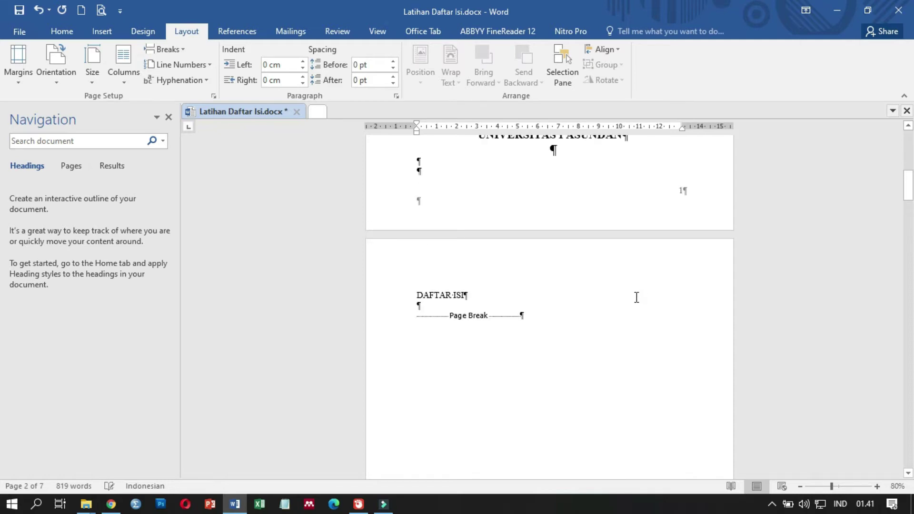
{"action": "scroll", "coordinate": [636, 297], "scroll_direction": "up", "scroll_amount": 1}
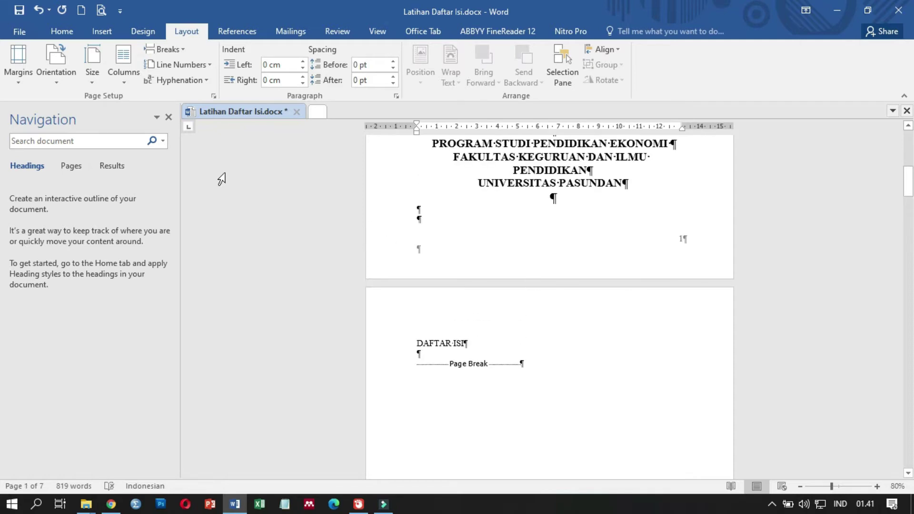
{"action": "left_click", "coordinate": [62, 31]}
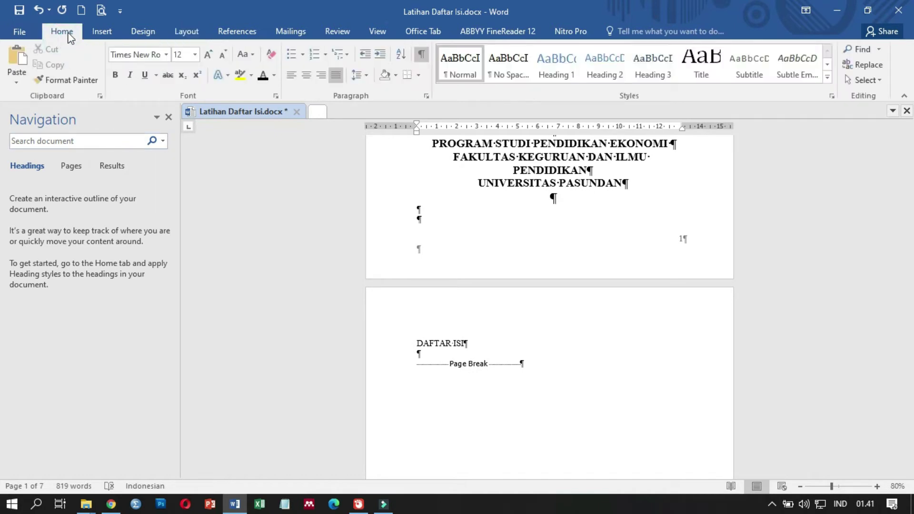
{"action": "left_click", "coordinate": [415, 342]}
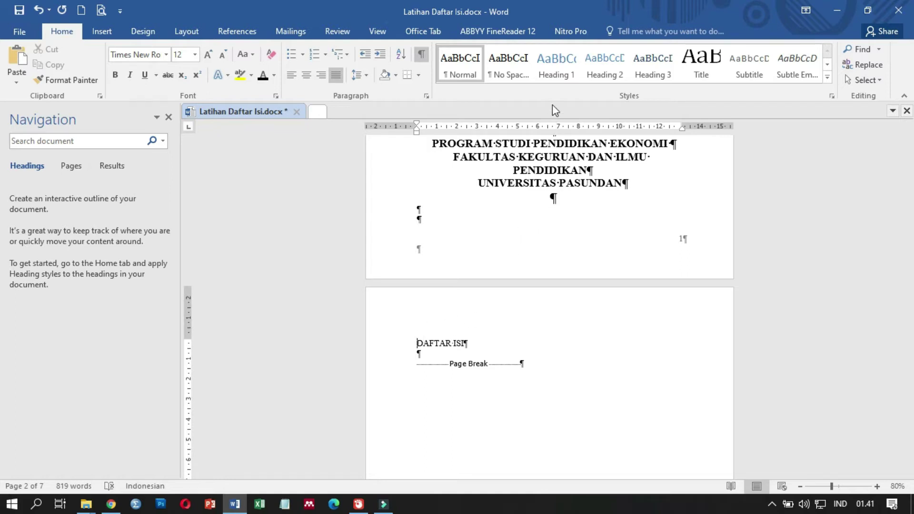
{"action": "left_click", "coordinate": [556, 74]}
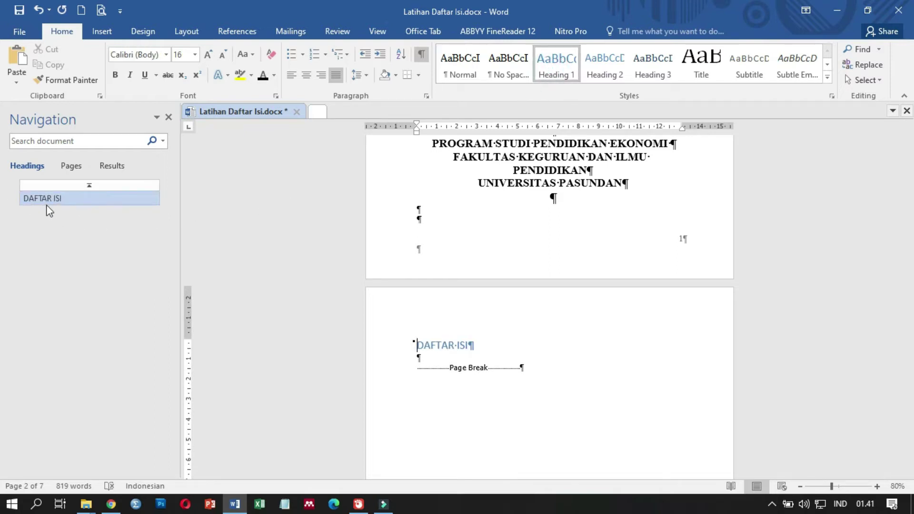
Step: Delete the empty paragraph above DAFTAR TABEL on page 3 and apply the Heading 1 style to that title
{"action": "scroll", "coordinate": [462, 360], "scroll_direction": "down", "scroll_amount": 5}
{"action": "scroll", "coordinate": [462, 360], "scroll_direction": "down", "scroll_amount": 10}
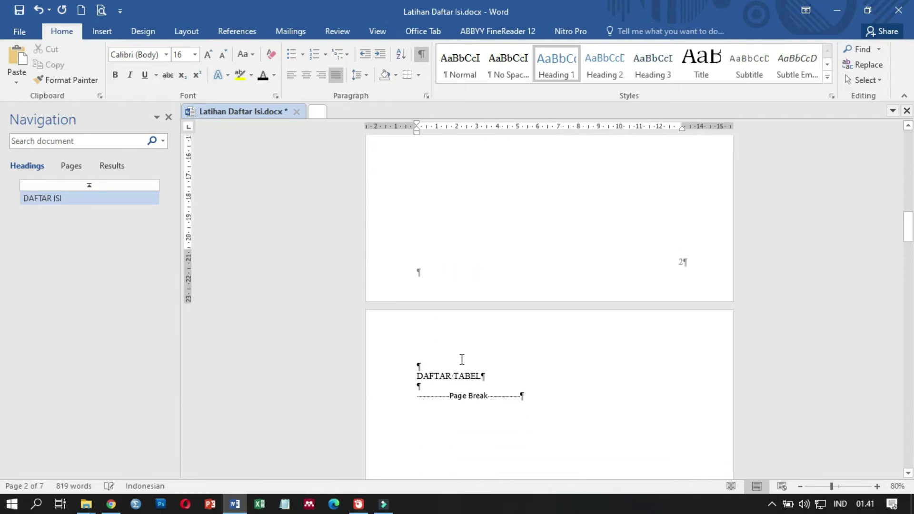
{"action": "left_click", "coordinate": [418, 366]}
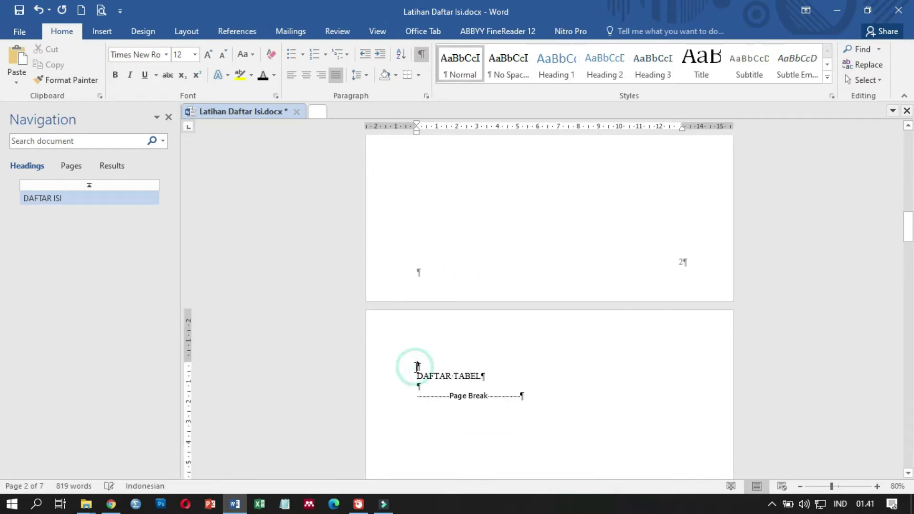
{"action": "key", "text": "Delete"}
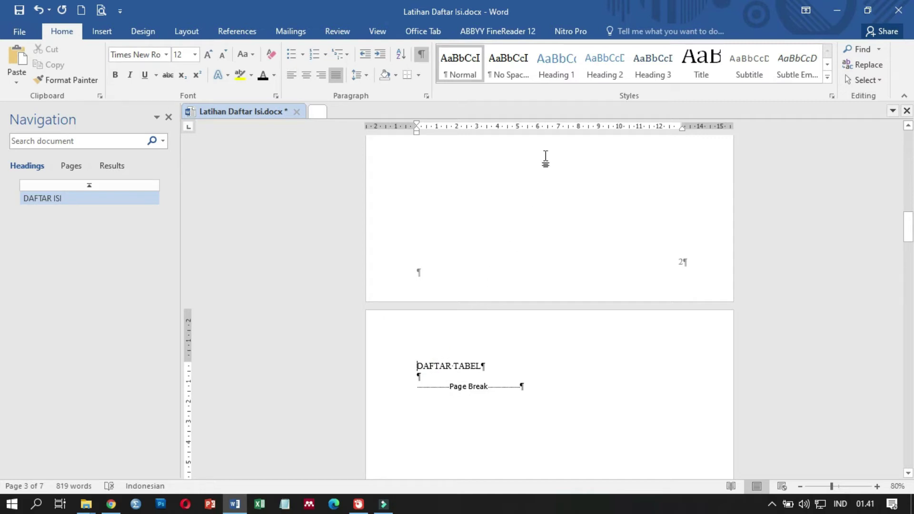
{"action": "left_click", "coordinate": [547, 76]}
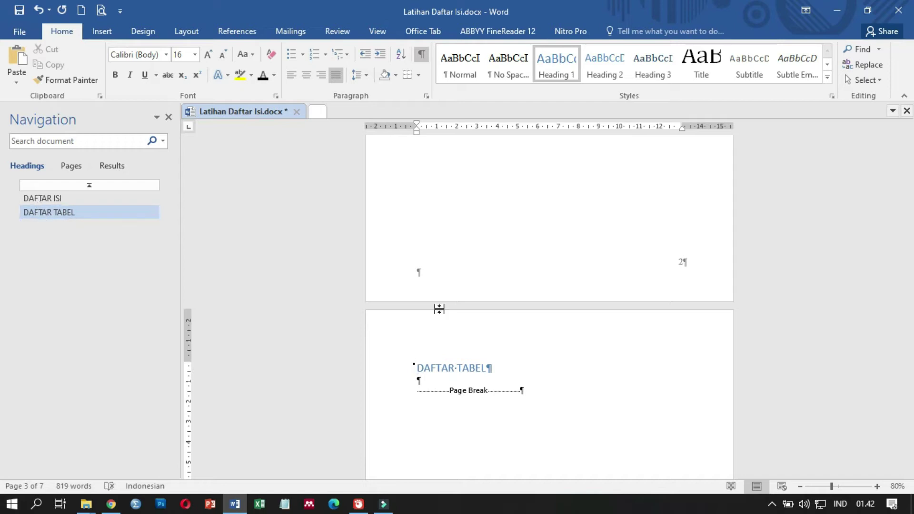
Step: Apply Heading 1 to the section titles A PENDAHULUAN, B AKAR FILSAFAT KURIKULUM SUBJEK AKADEMIS and C POLA ORGANISASI ISI KURIKULUM SUBJEK AKADEMIS
{"action": "scroll", "coordinate": [523, 332], "scroll_direction": "down", "scroll_amount": 3}
{"action": "scroll", "coordinate": [524, 332], "scroll_direction": "down", "scroll_amount": 8}
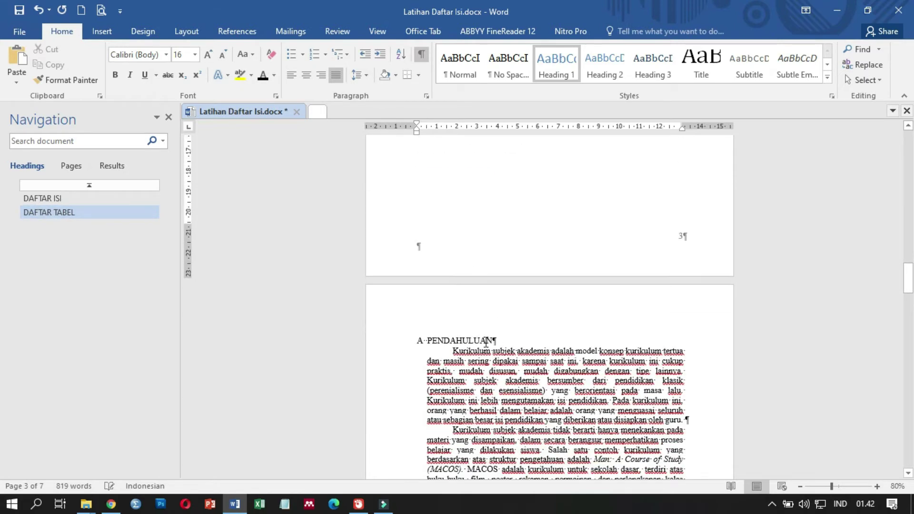
{"action": "left_click", "coordinate": [419, 340]}
{"action": "left_click", "coordinate": [562, 56]}
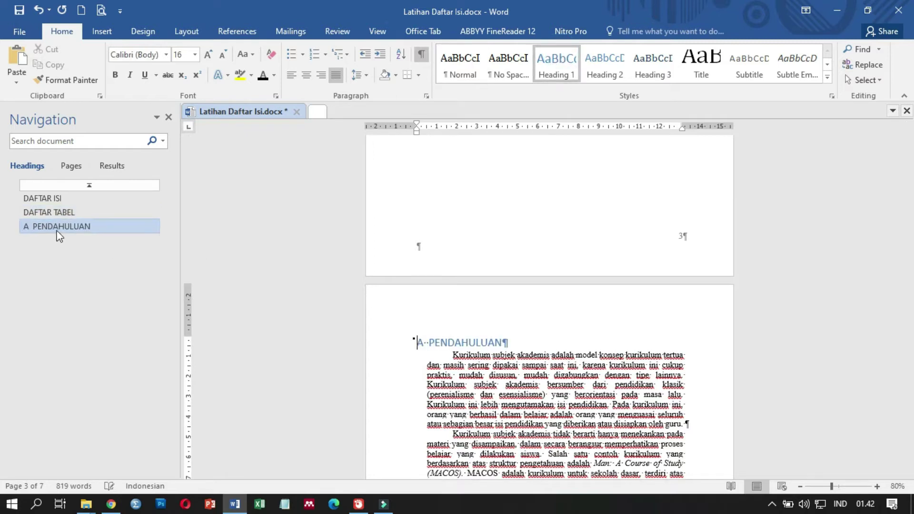
{"action": "scroll", "coordinate": [550, 374], "scroll_direction": "down", "scroll_amount": 5}
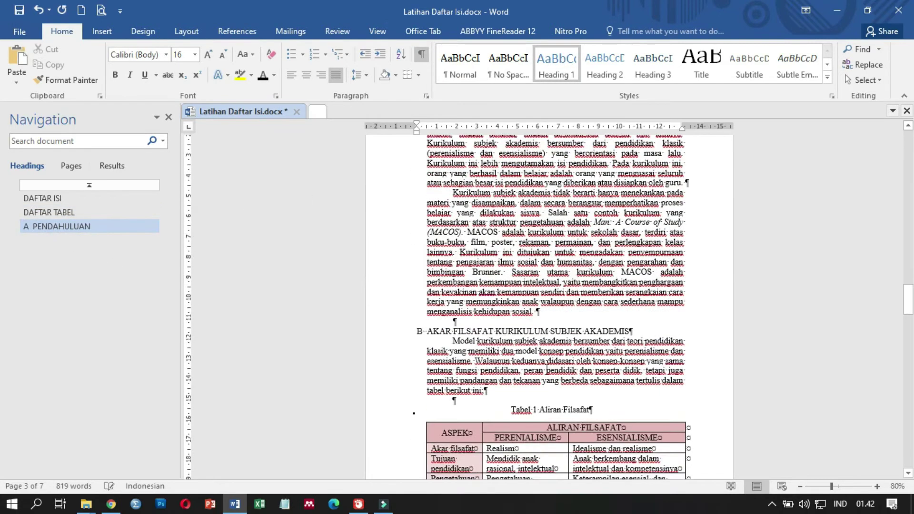
{"action": "left_click", "coordinate": [415, 330]}
{"action": "left_click", "coordinate": [551, 75]}
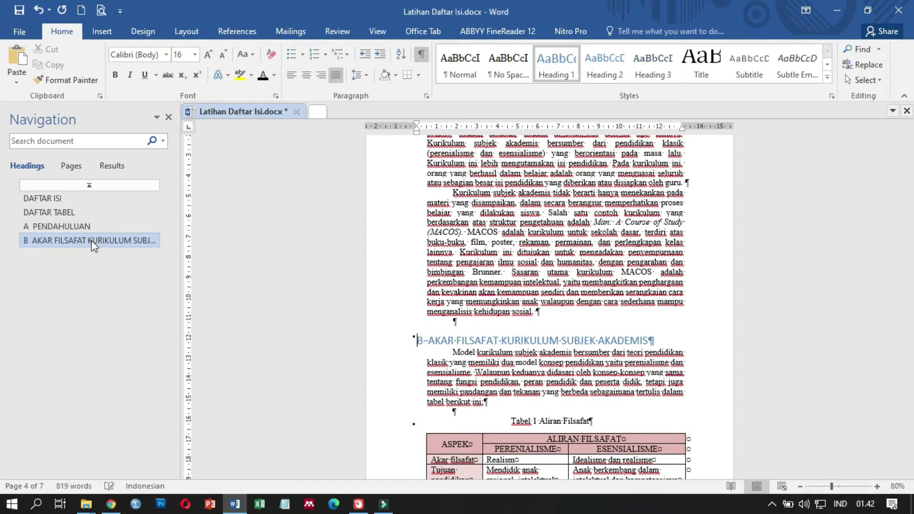
{"action": "scroll", "coordinate": [510, 368], "scroll_direction": "down", "scroll_amount": 6}
{"action": "left_click", "coordinate": [418, 338]}
{"action": "left_click", "coordinate": [553, 69]}
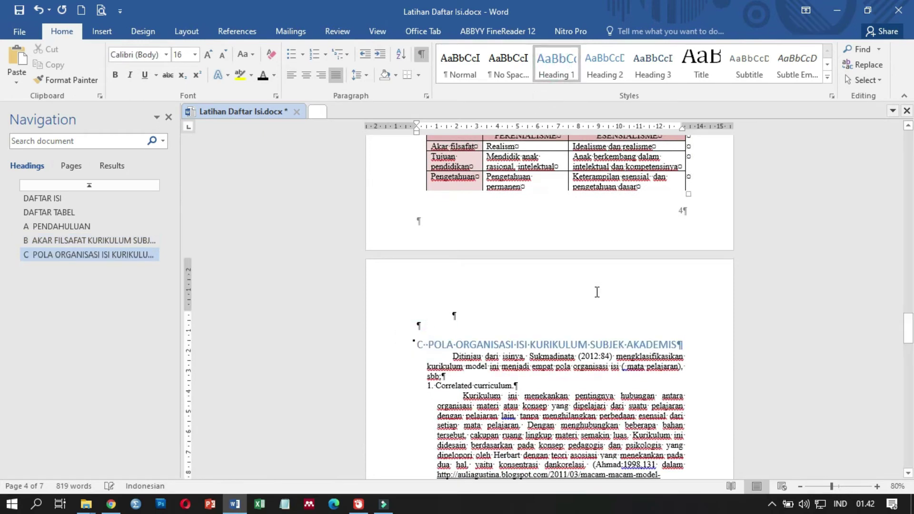
Step: Apply Heading 2 to the four numbered subheadings of section C, from 1. Correlated curriculum to 4. Problem solving curriculum
{"action": "scroll", "coordinate": [597, 292], "scroll_direction": "down", "scroll_amount": 3}
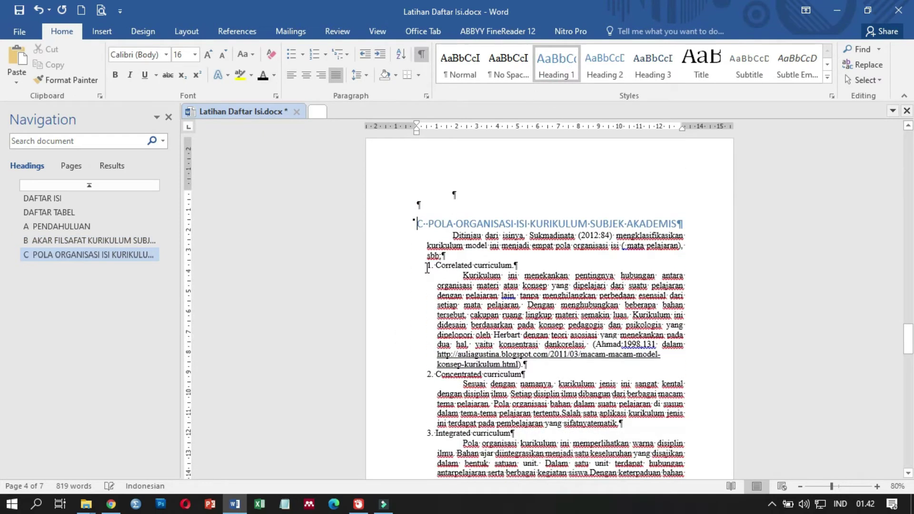
{"action": "left_click", "coordinate": [428, 267]}
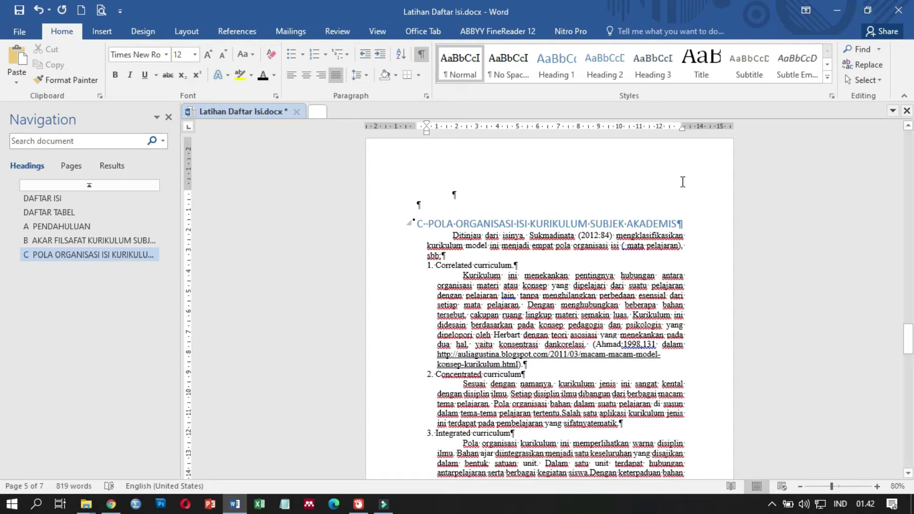
{"action": "left_click", "coordinate": [608, 61]}
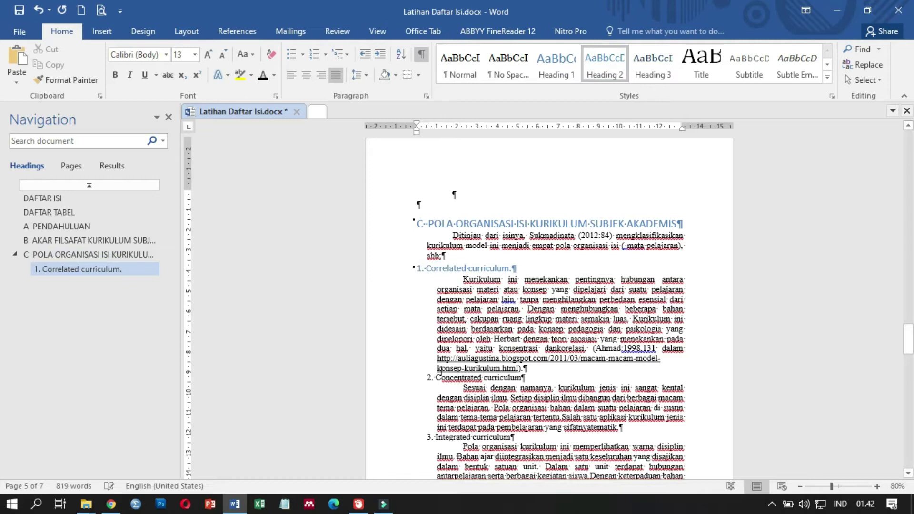
{"action": "left_click", "coordinate": [429, 378]}
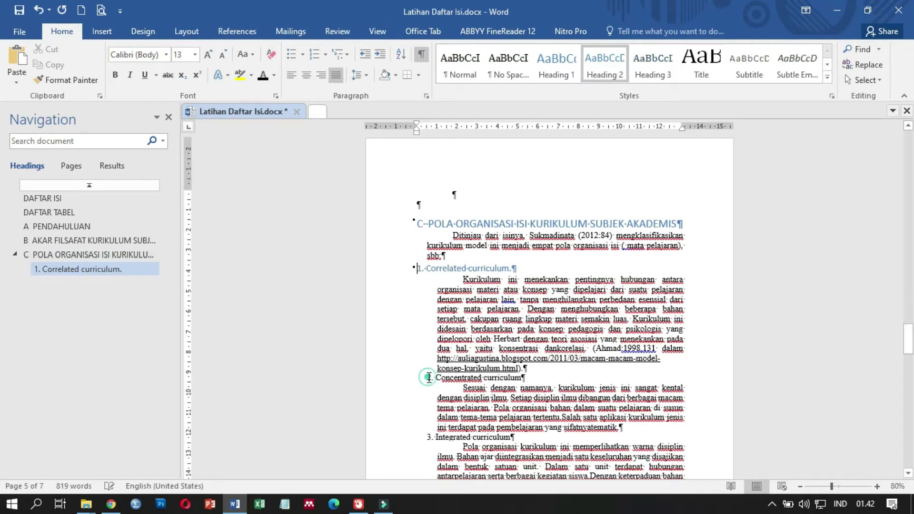
{"action": "left_click", "coordinate": [605, 62]}
{"action": "scroll", "coordinate": [536, 379], "scroll_direction": "down", "scroll_amount": 3}
{"action": "left_click", "coordinate": [429, 340]}
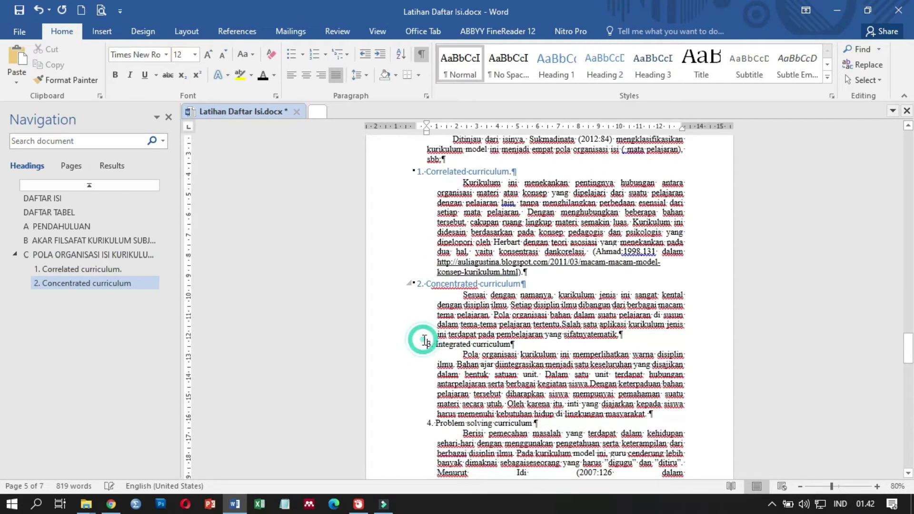
{"action": "left_click", "coordinate": [605, 62]}
{"action": "scroll", "coordinate": [470, 337], "scroll_direction": "down", "scroll_amount": 3}
{"action": "left_click", "coordinate": [434, 328]}
{"action": "left_click", "coordinate": [605, 61]}
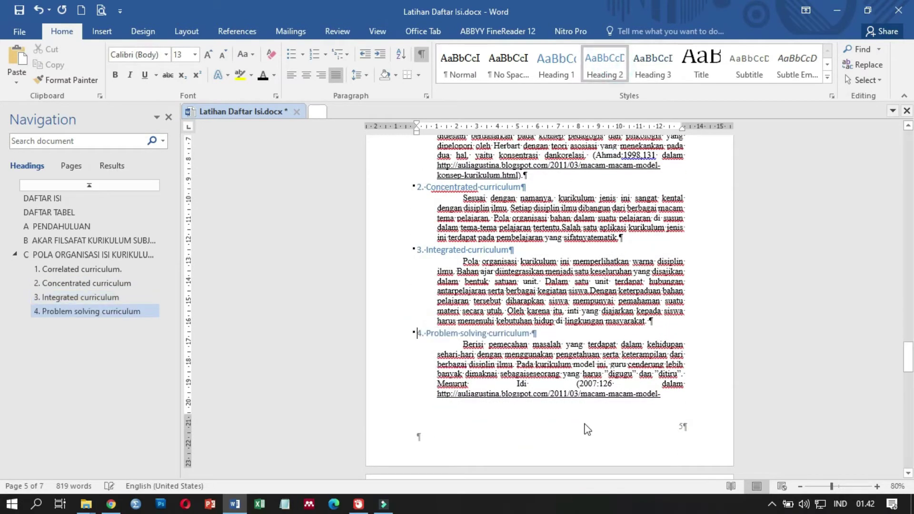
Step: Apply Heading 1 to the titles D PENDEKATAN DALAM PERKEMBANGAN KURIKULUM, E CIRI-CIRI KURIKULUM SUBJEK AKADEMIS and DAFTAR PUSTAKA
{"action": "scroll", "coordinate": [587, 428], "scroll_direction": "down", "scroll_amount": 9}
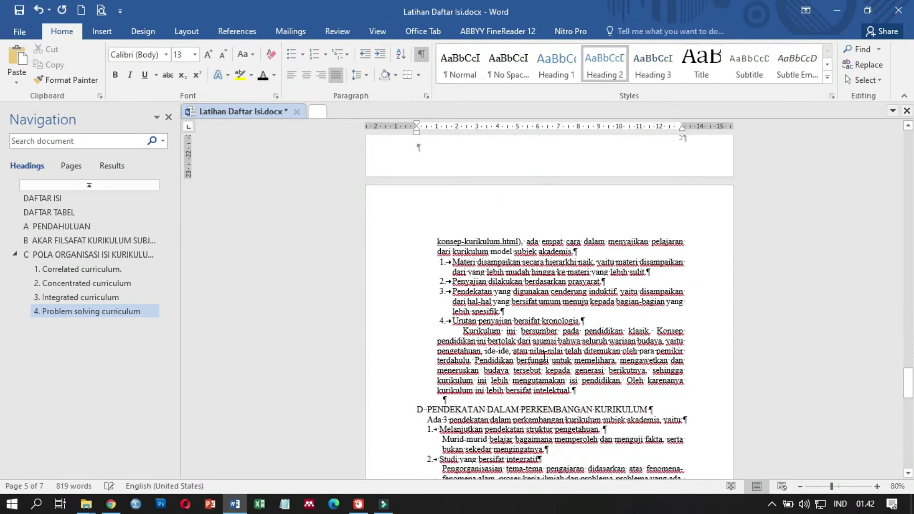
{"action": "scroll", "coordinate": [545, 356], "scroll_direction": "down", "scroll_amount": 2}
{"action": "left_click", "coordinate": [415, 361]}
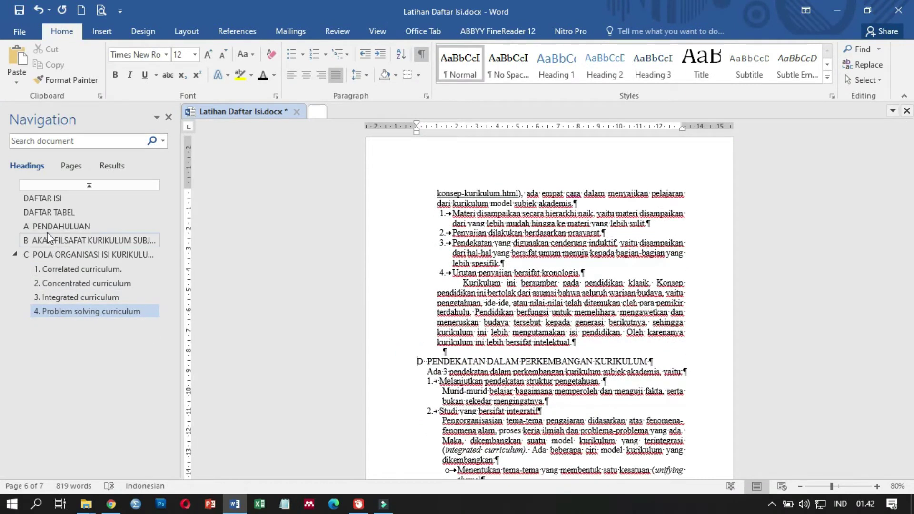
{"action": "left_click", "coordinate": [557, 67]}
{"action": "scroll", "coordinate": [421, 328], "scroll_direction": "down", "scroll_amount": 5}
{"action": "left_click", "coordinate": [420, 325]}
{"action": "left_click", "coordinate": [556, 67]}
{"action": "scroll", "coordinate": [548, 345], "scroll_direction": "down", "scroll_amount": 1}
{"action": "scroll", "coordinate": [548, 345], "scroll_direction": "down", "scroll_amount": 5}
{"action": "left_click", "coordinate": [417, 342]}
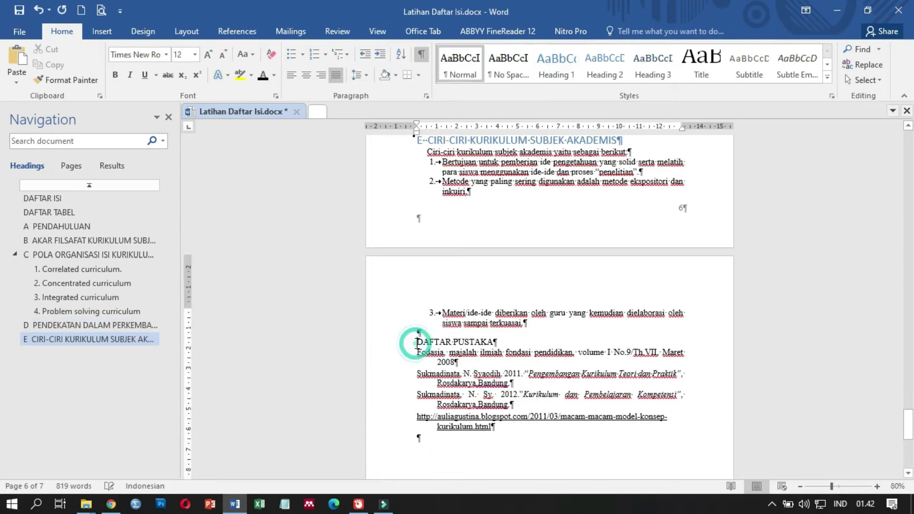
{"action": "left_click", "coordinate": [553, 61]}
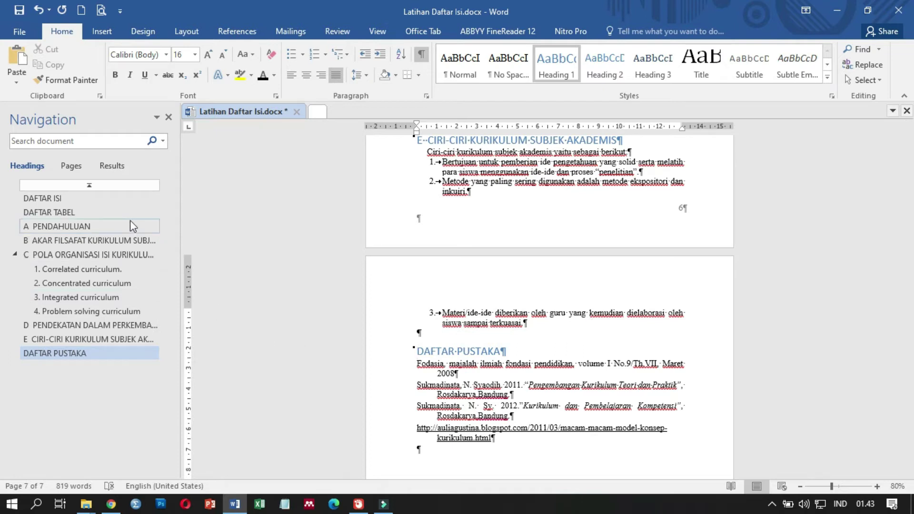
Step: Insert the built-in Automatic Table 1 table of contents in the empty paragraph below the DAFTAR ISI title
{"action": "left_click", "coordinate": [128, 199]}
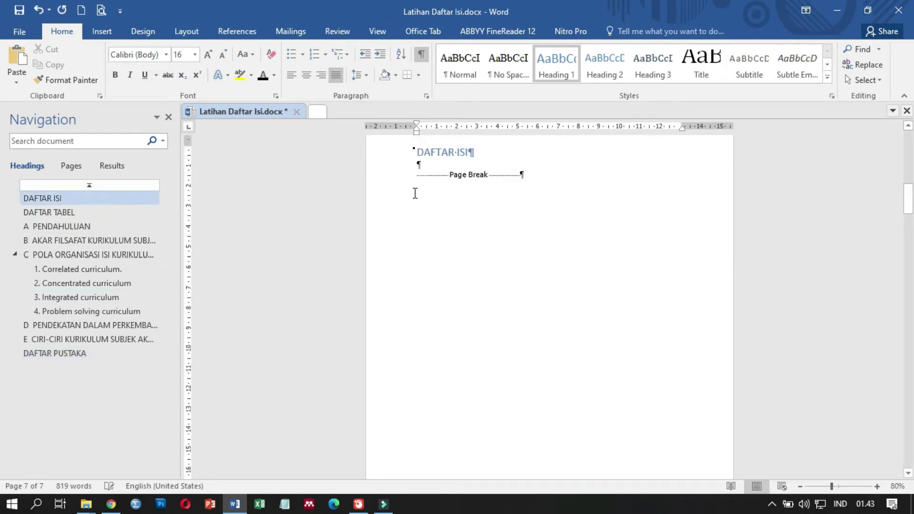
{"action": "left_click", "coordinate": [418, 165]}
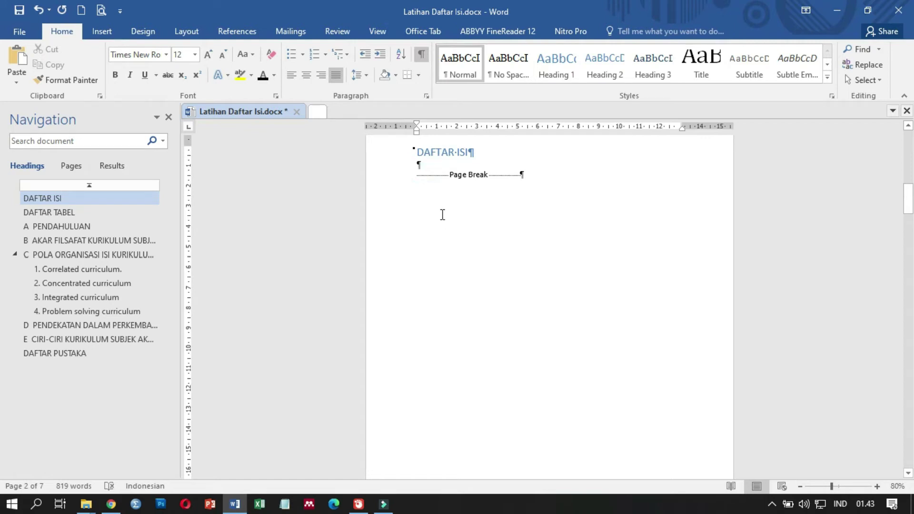
{"action": "left_click", "coordinate": [234, 32]}
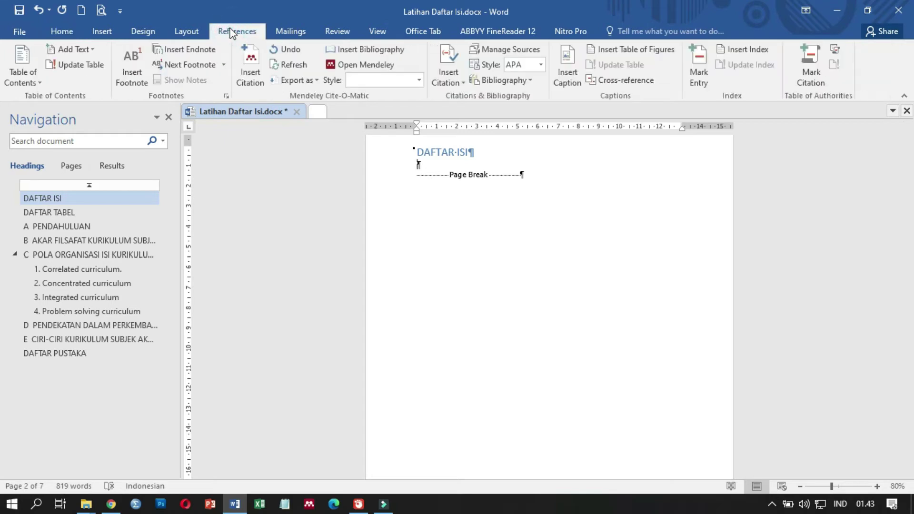
{"action": "left_click", "coordinate": [25, 74]}
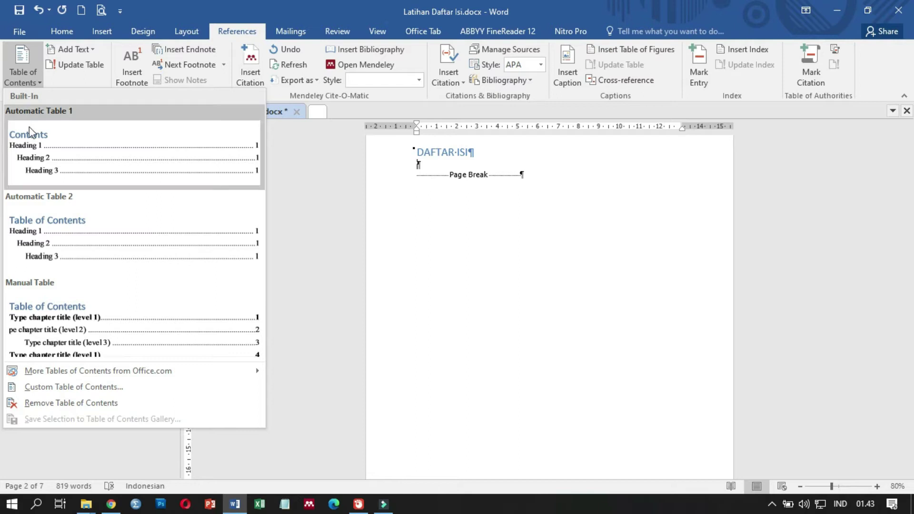
{"action": "left_click", "coordinate": [38, 152]}
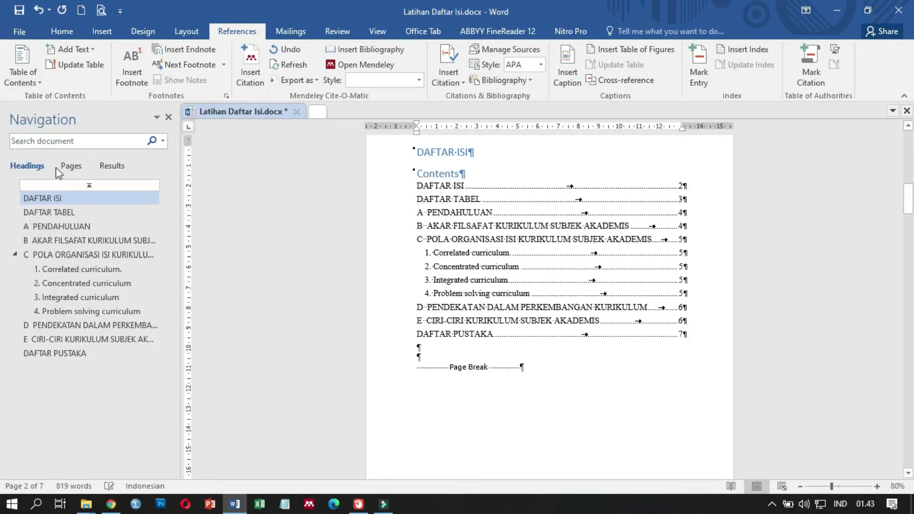
Step: Delete the "Contents" title text above the entries of the inserted table of contents
{"action": "left_click_drag", "start_coordinate": [466, 175], "coordinate": [421, 171]}
{"action": "key", "text": "Delete"}
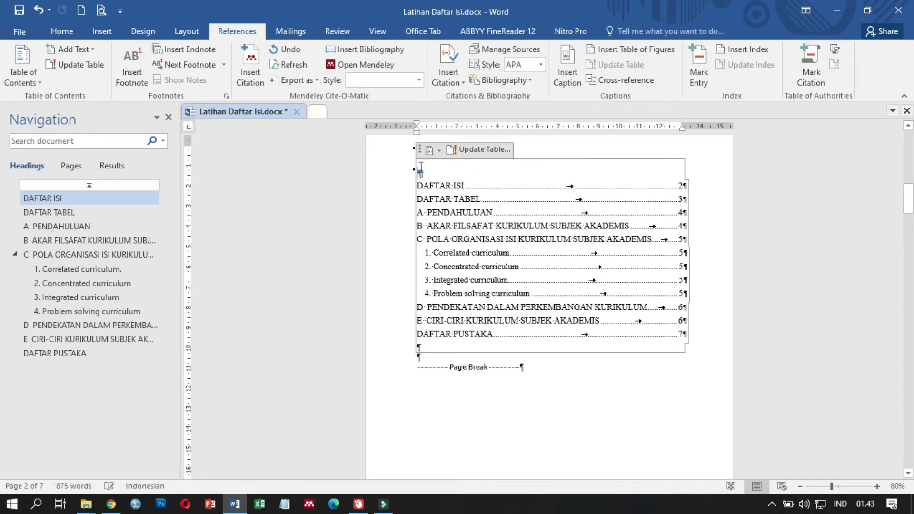
{"action": "left_click", "coordinate": [473, 383]}
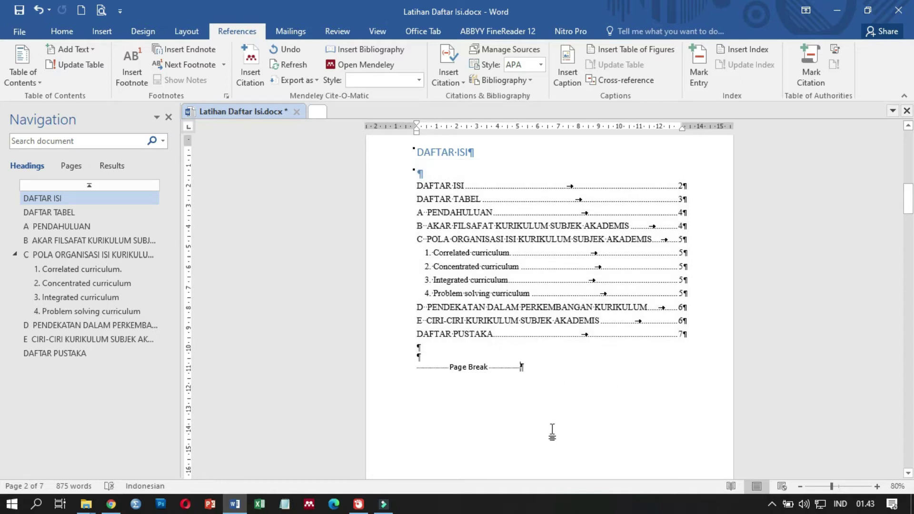
Step: Start modifying the Heading 1 style and set its font to Times New Roman
{"action": "scroll", "coordinate": [553, 414], "scroll_direction": "down", "scroll_amount": 10}
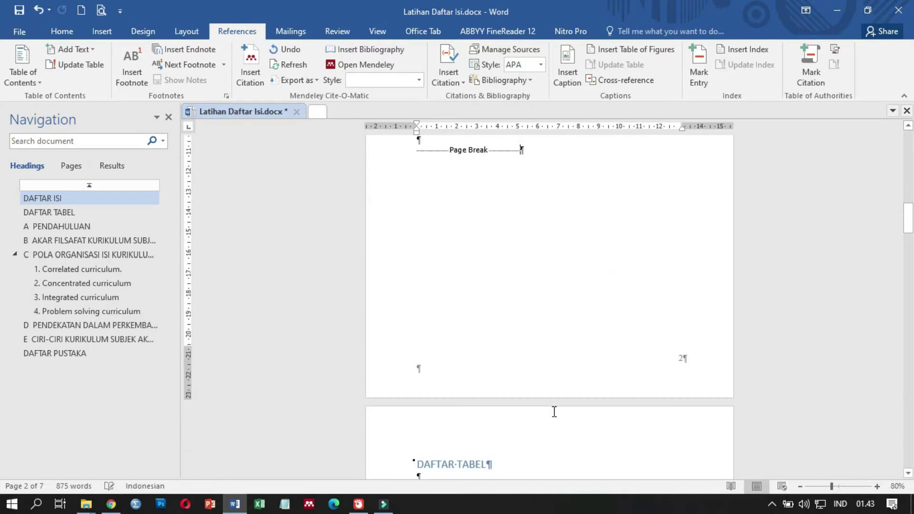
{"action": "scroll", "coordinate": [554, 412], "scroll_direction": "up", "scroll_amount": 10}
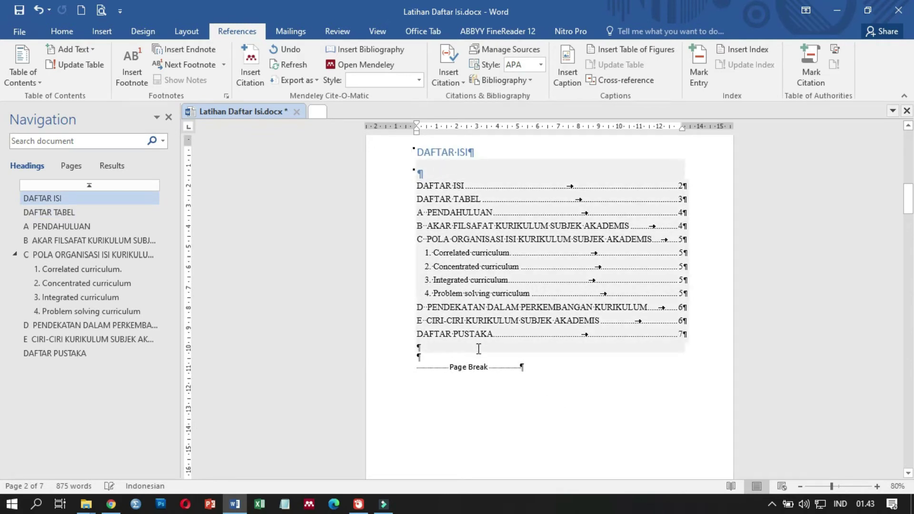
{"action": "scroll", "coordinate": [479, 349], "scroll_direction": "down", "scroll_amount": 10}
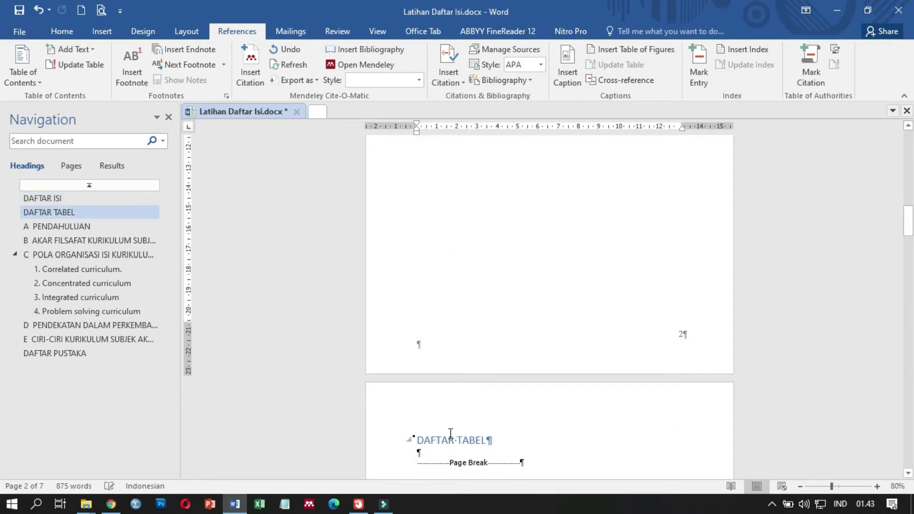
{"action": "scroll", "coordinate": [451, 434], "scroll_direction": "down", "scroll_amount": 1}
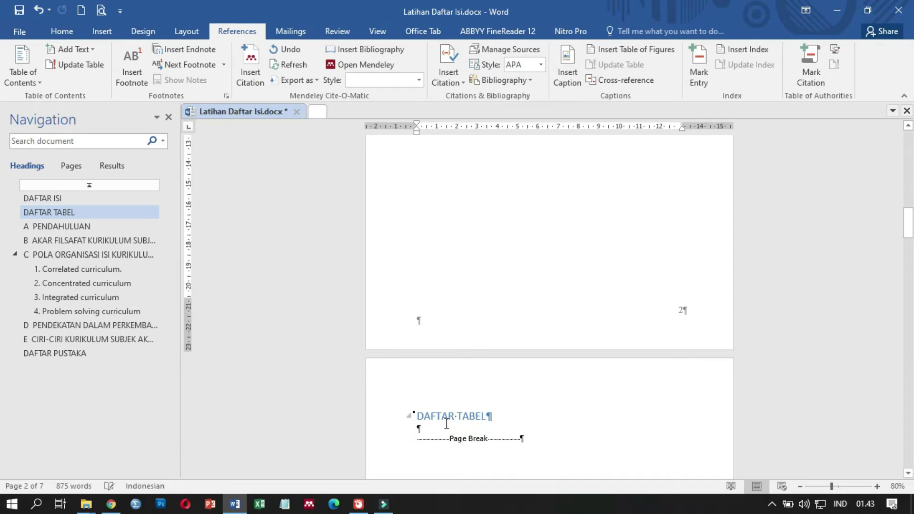
{"action": "left_click", "coordinate": [69, 33]}
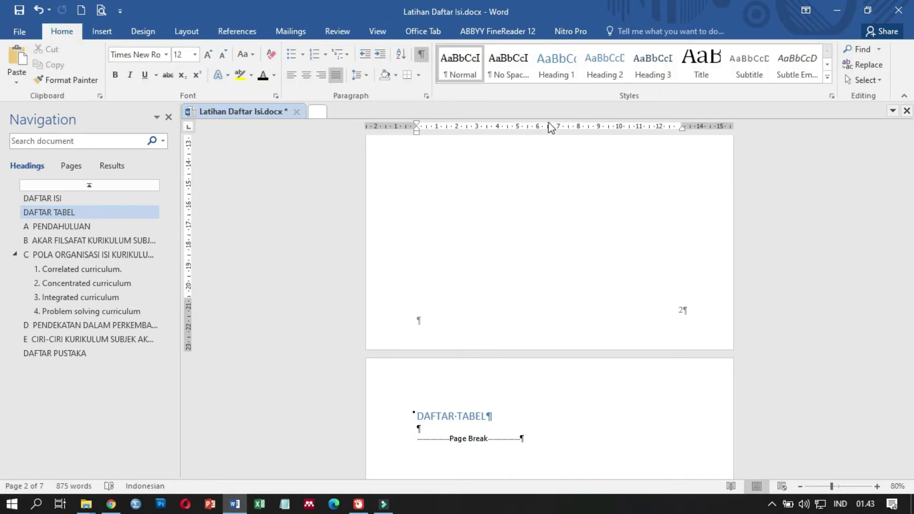
{"action": "left_click", "coordinate": [557, 72]}
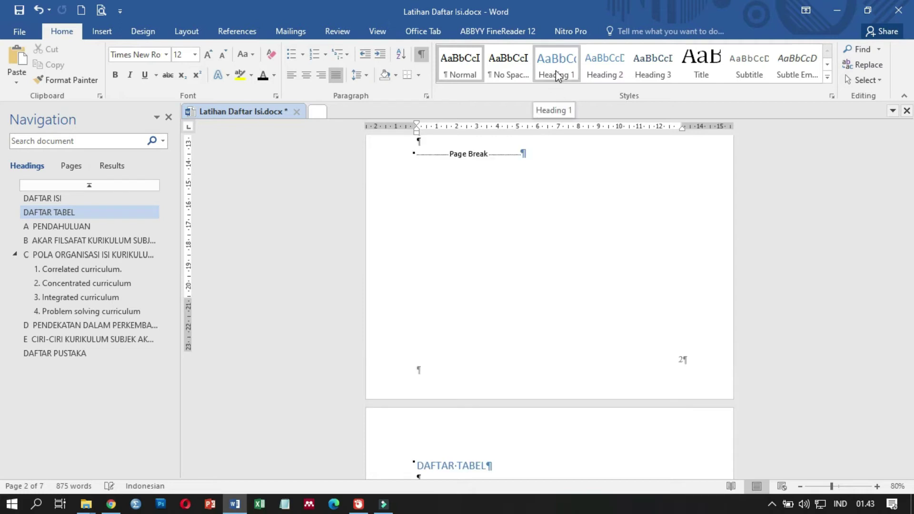
{"action": "right_click", "coordinate": [558, 75]}
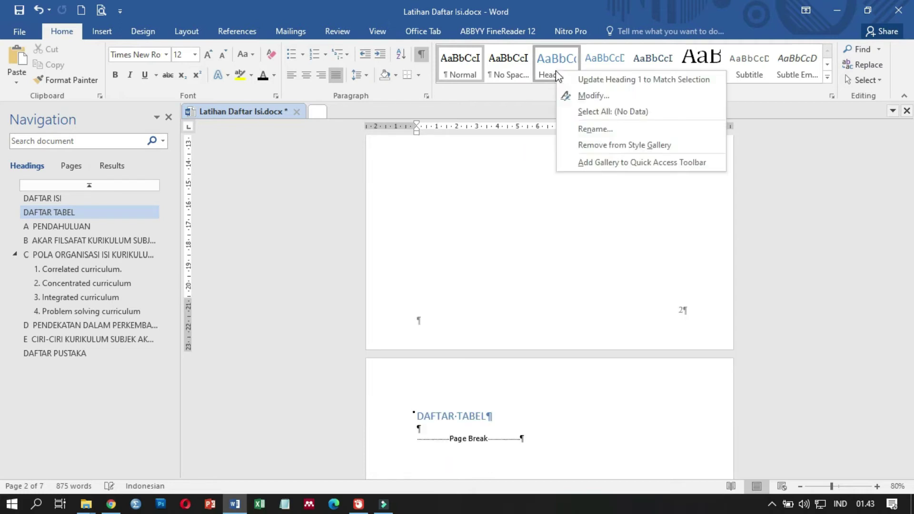
{"action": "left_click", "coordinate": [575, 97]}
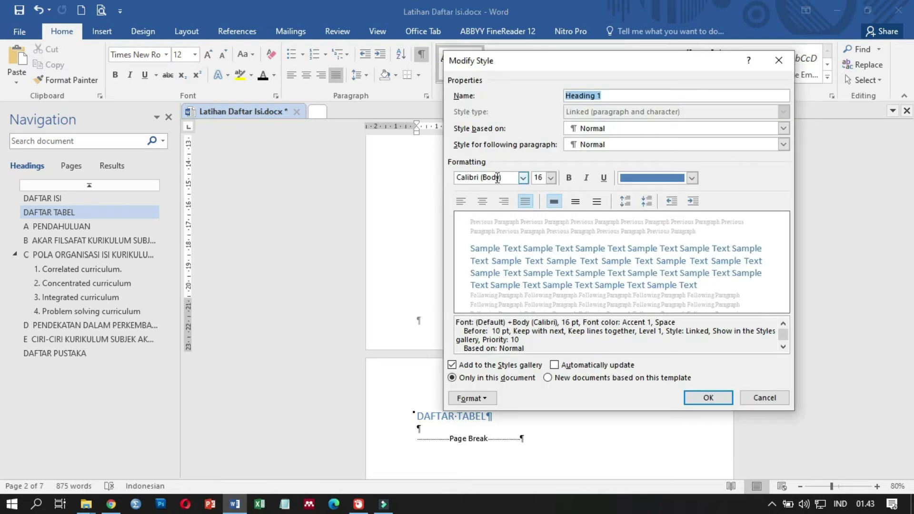
{"action": "left_click", "coordinate": [500, 178]}
{"action": "type", "text": "Times New Romar"}
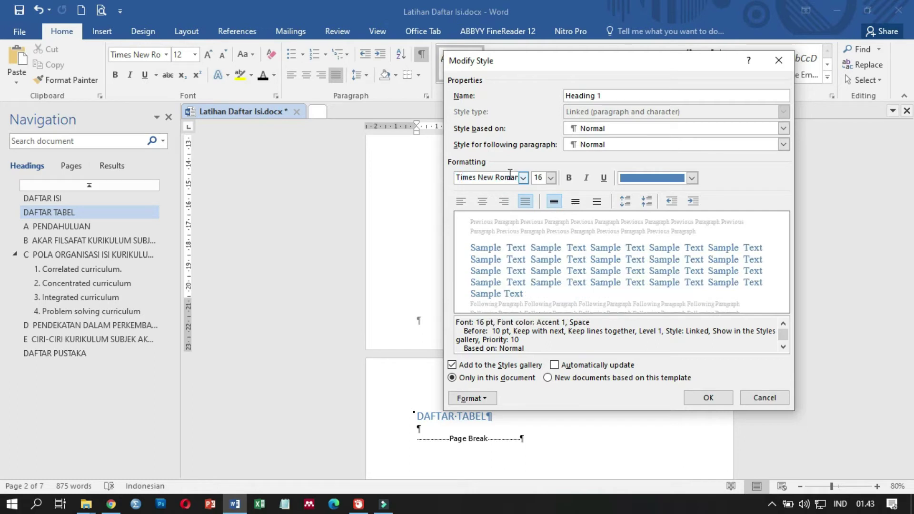
Step: Set the Heading 1 style's font size to 14, make it bold and choose Automatic as its font colour
{"action": "double_click", "coordinate": [538, 177]}
{"action": "type", "text": "14"}
{"action": "left_click", "coordinate": [570, 178]}
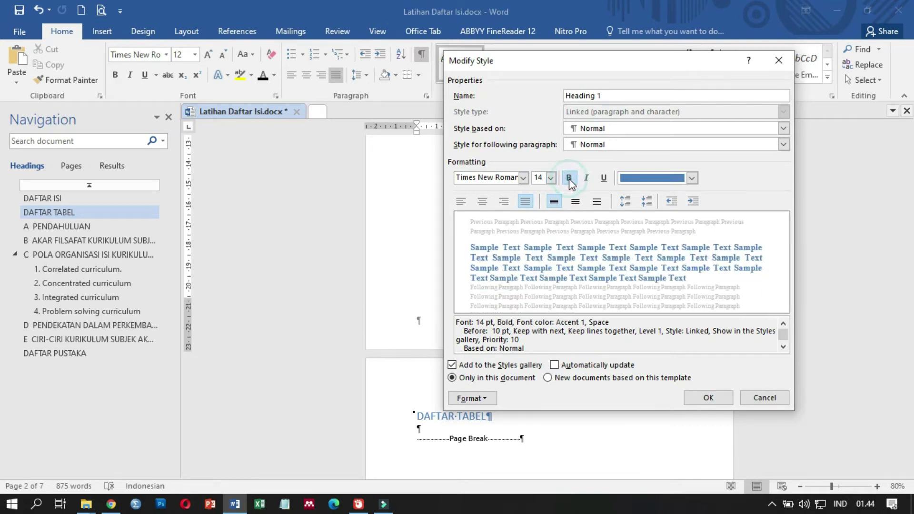
{"action": "left_click", "coordinate": [644, 180]}
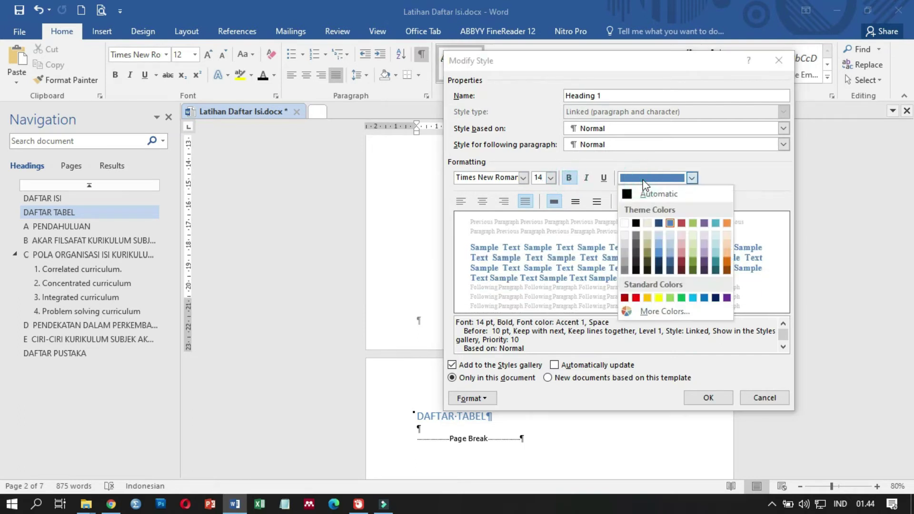
{"action": "left_click", "coordinate": [645, 199]}
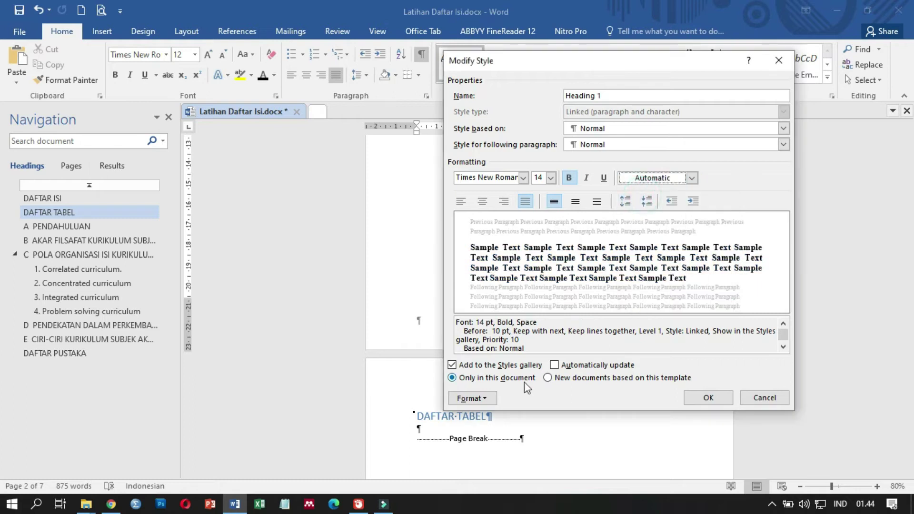
Step: Set the Heading 1 style's paragraph spacing before to 0 pt and apply the style changes
{"action": "left_click", "coordinate": [473, 402]}
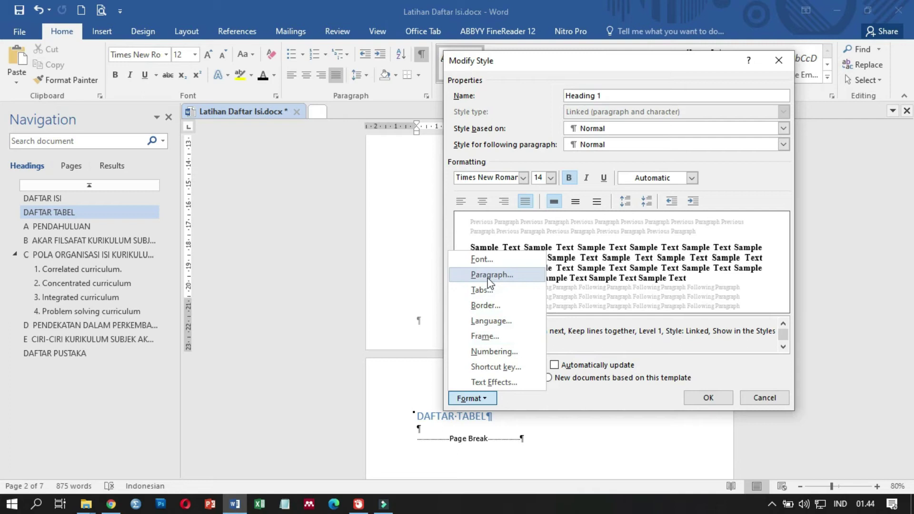
{"action": "left_click", "coordinate": [491, 281]}
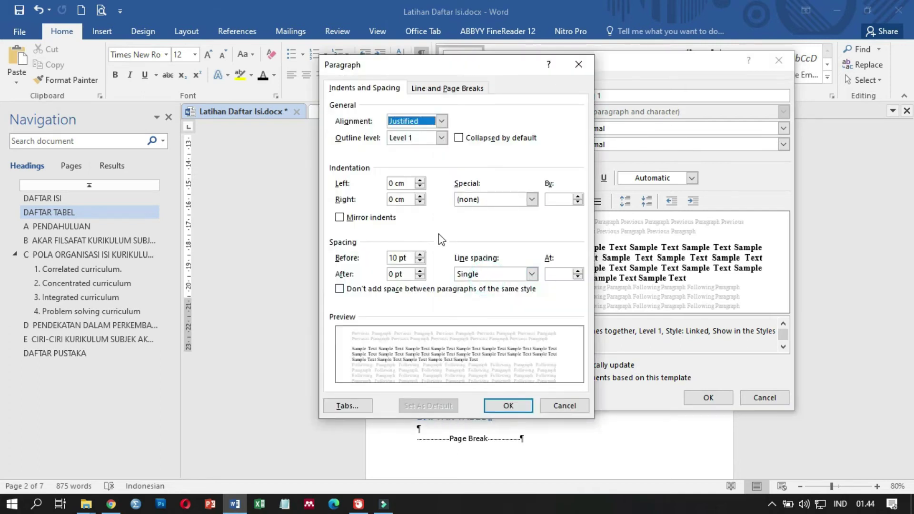
{"action": "double_click", "coordinate": [397, 258]}
{"action": "type", "text": "0"}
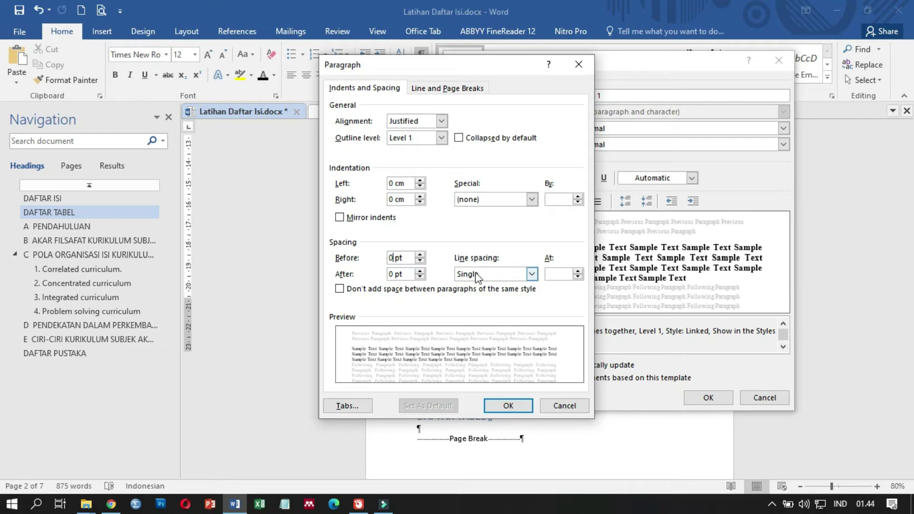
{"action": "left_click", "coordinate": [499, 407]}
{"action": "left_click", "coordinate": [697, 399]}
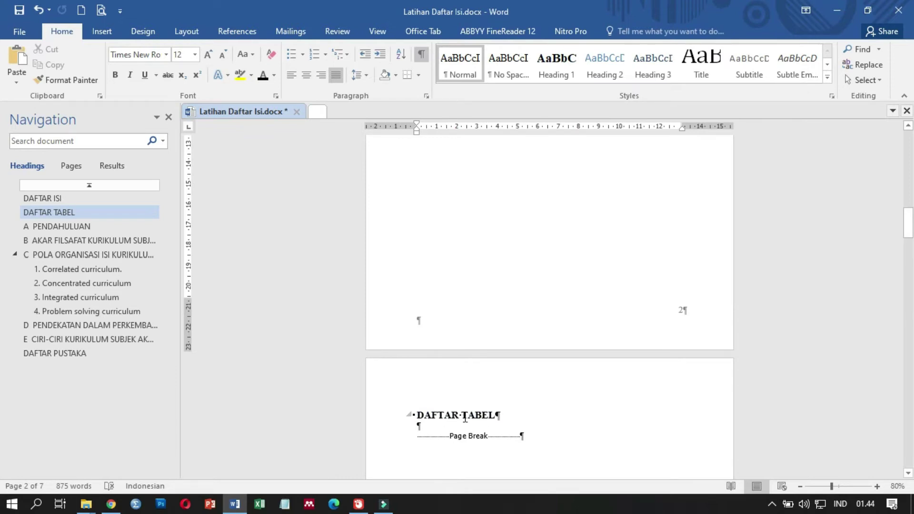
Step: Start modifying the Heading 2 style and set its font to Times New Roman
{"action": "scroll", "coordinate": [463, 412], "scroll_direction": "down", "scroll_amount": 8}
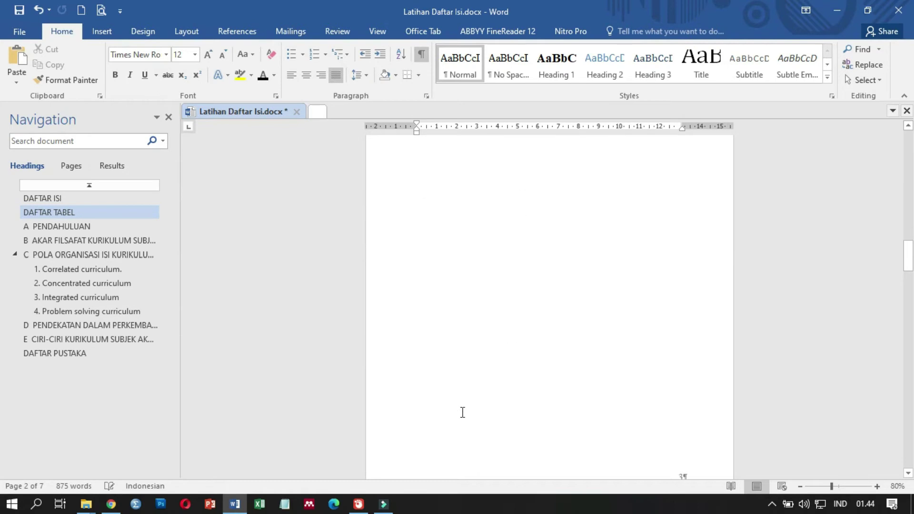
{"action": "scroll", "coordinate": [443, 449], "scroll_direction": "down", "scroll_amount": 2}
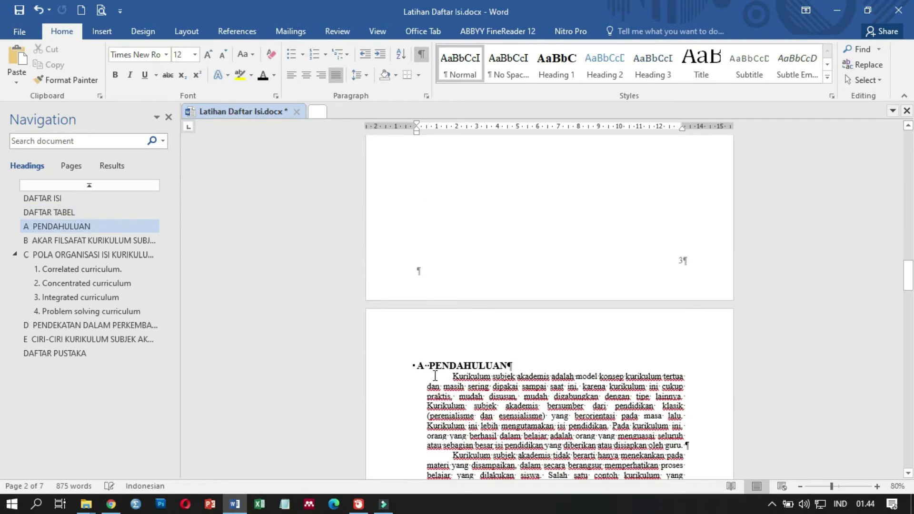
{"action": "left_click", "coordinate": [88, 198]}
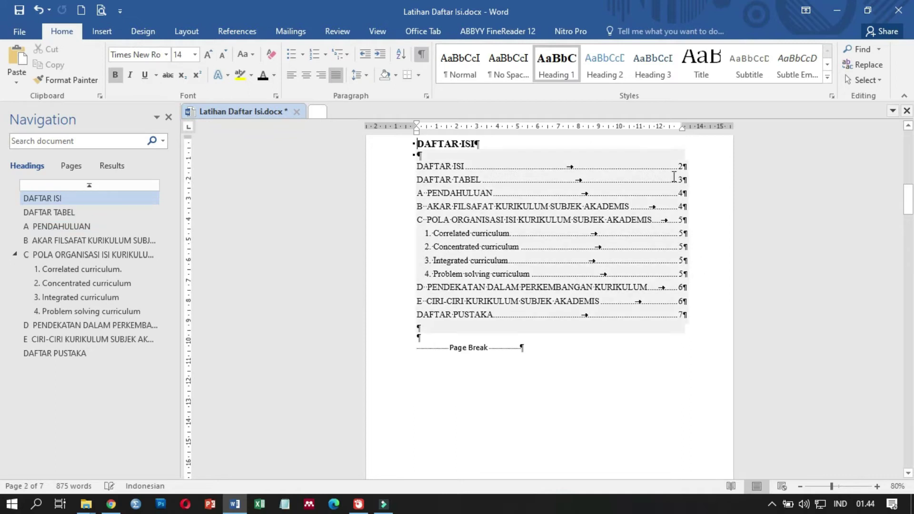
{"action": "right_click", "coordinate": [604, 61]}
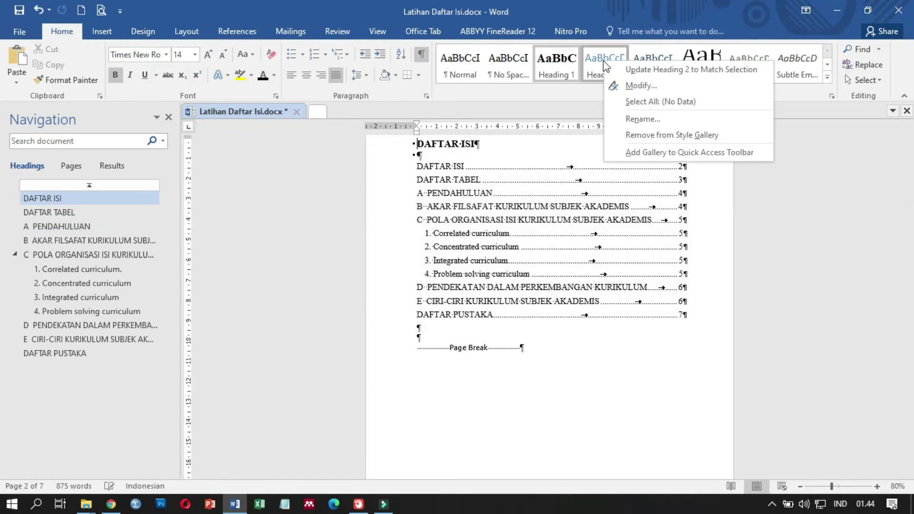
{"action": "left_click", "coordinate": [619, 86]}
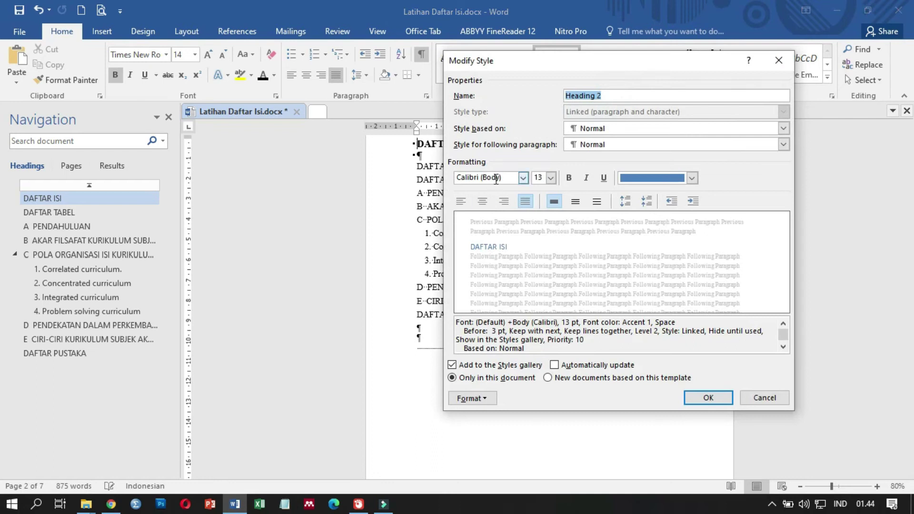
{"action": "left_click", "coordinate": [495, 179]}
{"action": "type", "text": "Times New Roman"}
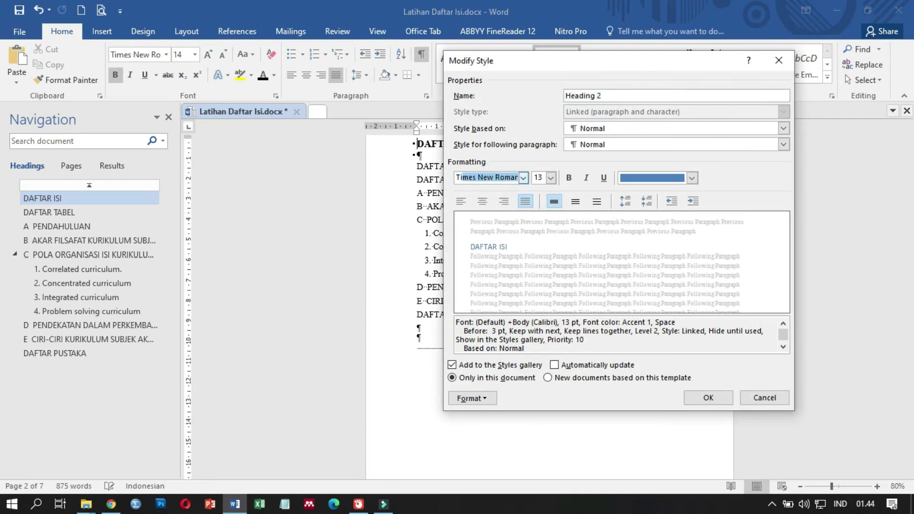
{"action": "left_click", "coordinate": [499, 179]}
Step: Set the Heading 2 style's font size to 12, make it bold and choose Automatic as its font colour
{"action": "left_click", "coordinate": [546, 178]}
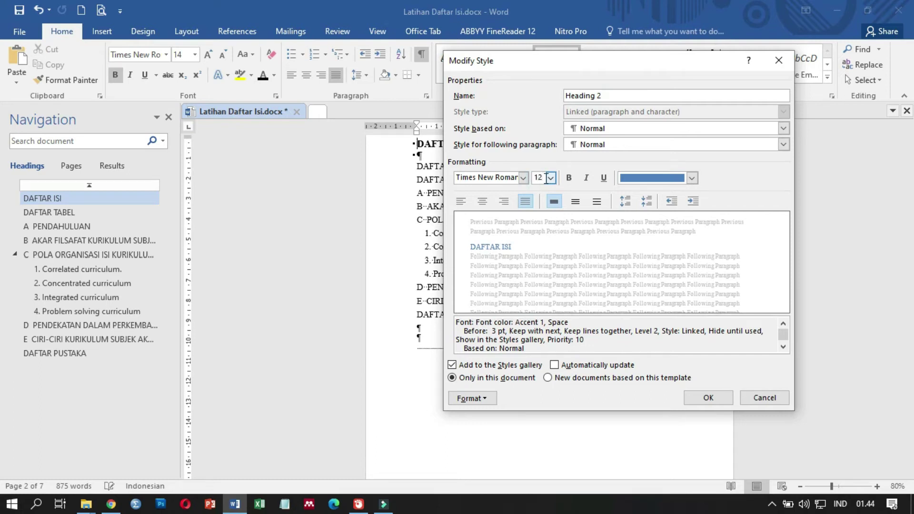
{"action": "left_click", "coordinate": [569, 178]}
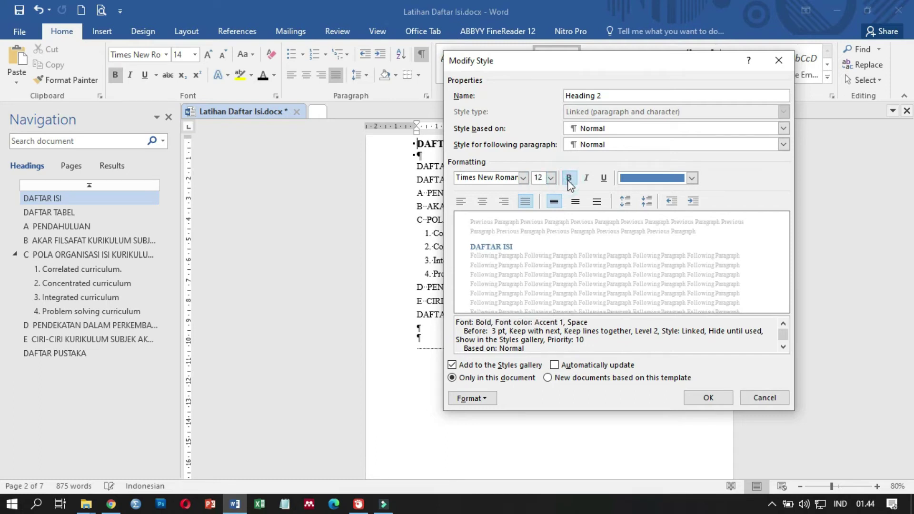
{"action": "left_click", "coordinate": [658, 180]}
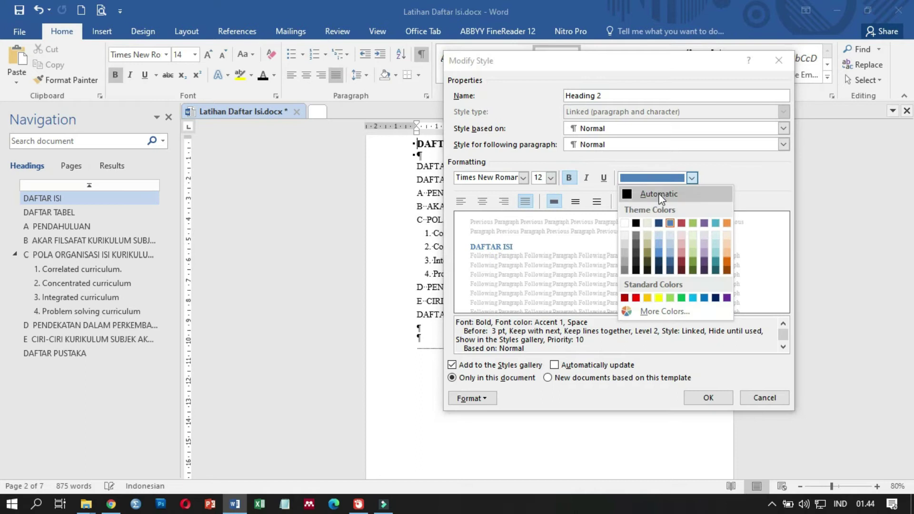
{"action": "left_click", "coordinate": [660, 194]}
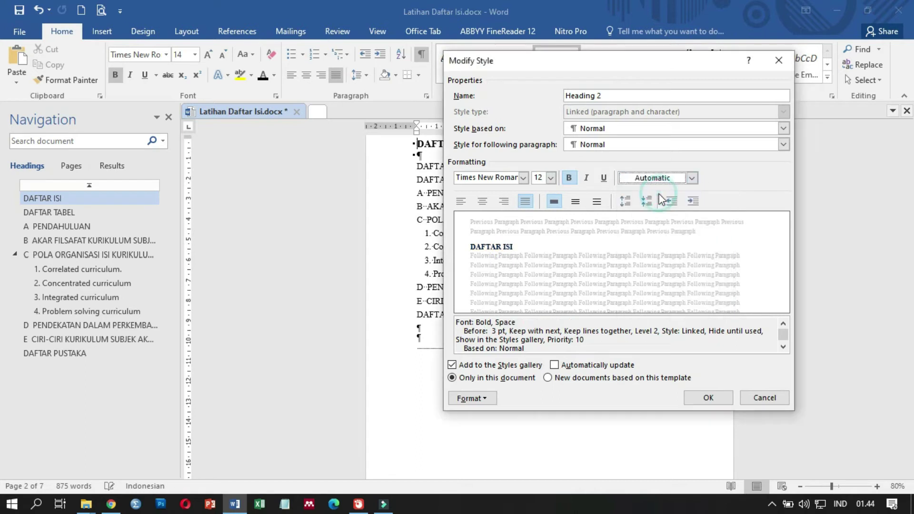
Step: Set the Heading 2 style's paragraph spacing before to 0 pt and apply the style changes
{"action": "left_click", "coordinate": [491, 398]}
{"action": "left_click", "coordinate": [496, 275]}
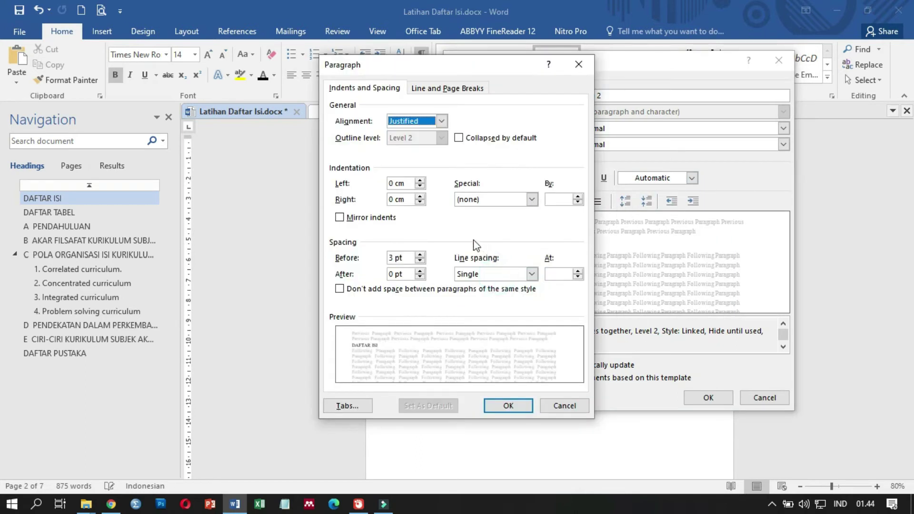
{"action": "double_click", "coordinate": [389, 259]}
{"action": "type", "text": "0"}
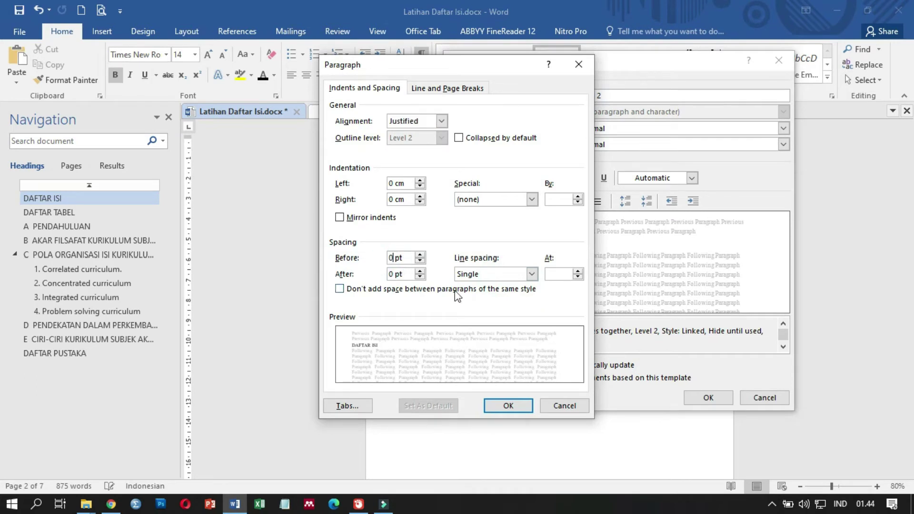
{"action": "left_click", "coordinate": [508, 405]}
{"action": "left_click", "coordinate": [710, 398]}
Step: Examine the restyled subheadings of section C, the table of contents under DAFTAR ISI and the page number on the cover page
{"action": "left_click", "coordinate": [129, 269]}
{"action": "scroll", "coordinate": [430, 187], "scroll_direction": "up", "scroll_amount": 2}
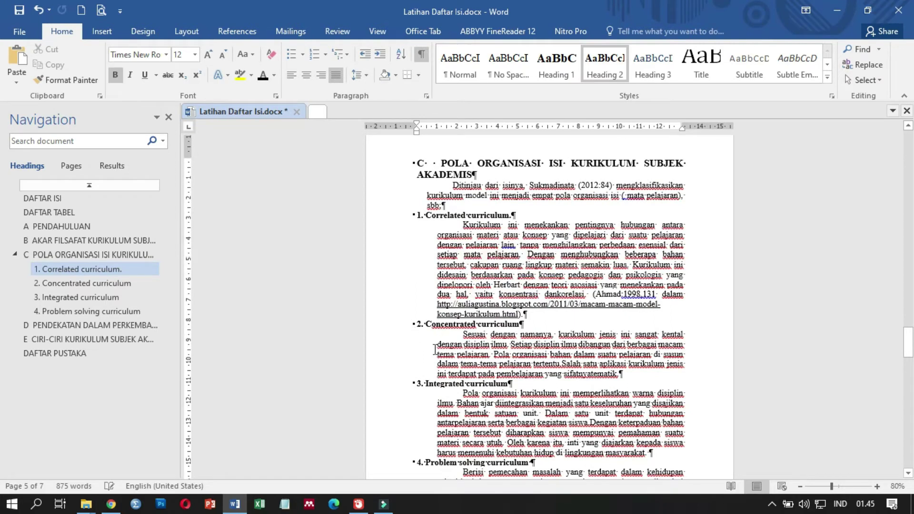
{"action": "scroll", "coordinate": [435, 350], "scroll_direction": "down", "scroll_amount": 1}
{"action": "scroll", "coordinate": [424, 386], "scroll_direction": "down", "scroll_amount": 2}
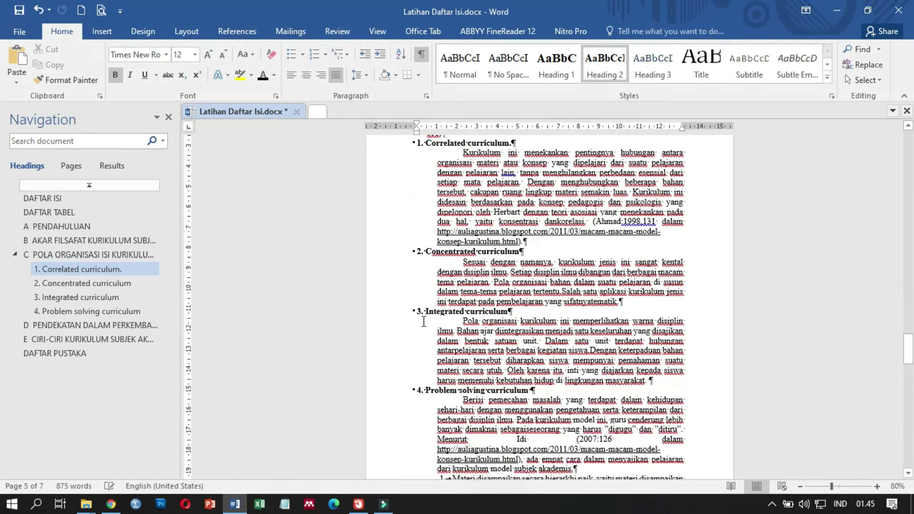
{"action": "left_click", "coordinate": [111, 270]}
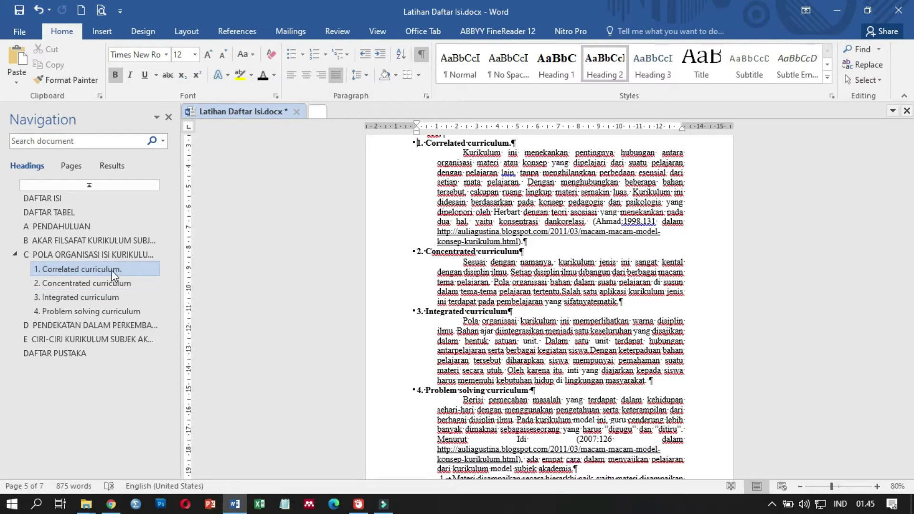
{"action": "left_click", "coordinate": [81, 201]}
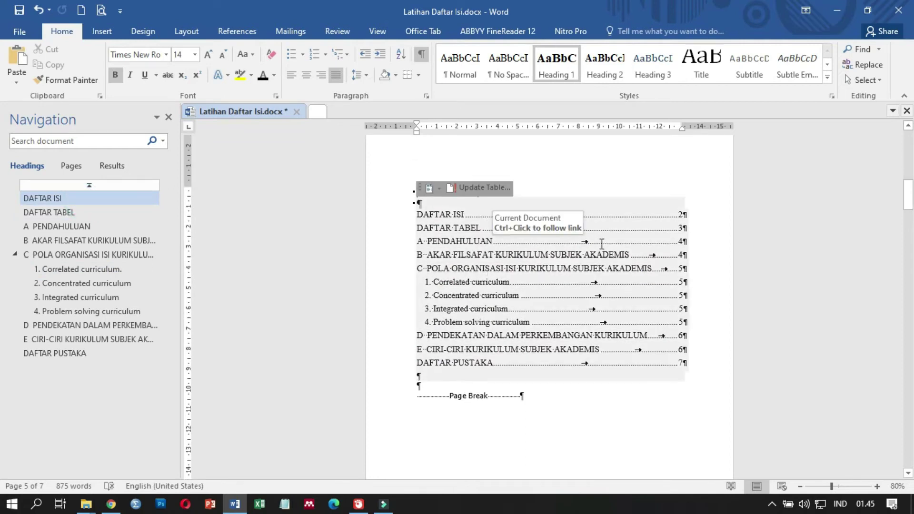
{"action": "scroll", "coordinate": [602, 244], "scroll_direction": "up", "scroll_amount": 1}
{"action": "scroll", "coordinate": [602, 244], "scroll_direction": "up", "scroll_amount": 2}
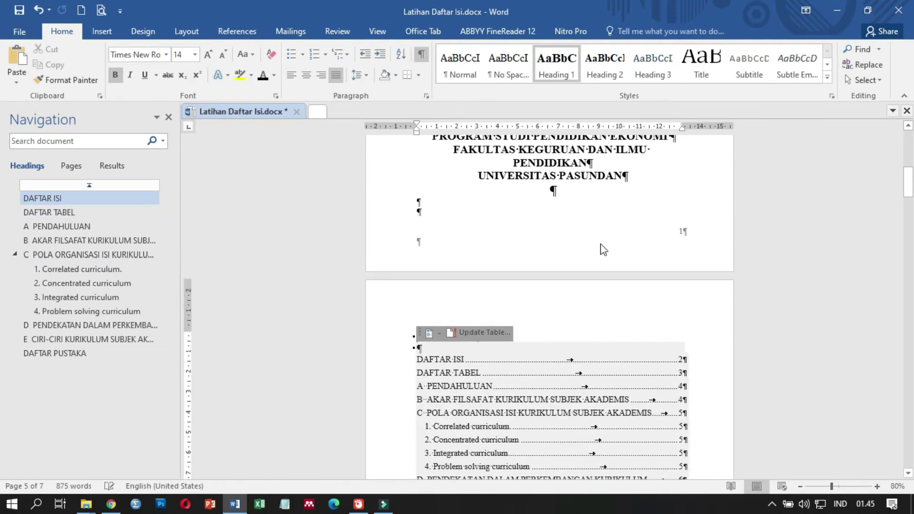
{"action": "scroll", "coordinate": [602, 244], "scroll_direction": "up", "scroll_amount": 3}
{"action": "scroll", "coordinate": [601, 244], "scroll_direction": "up", "scroll_amount": 5}
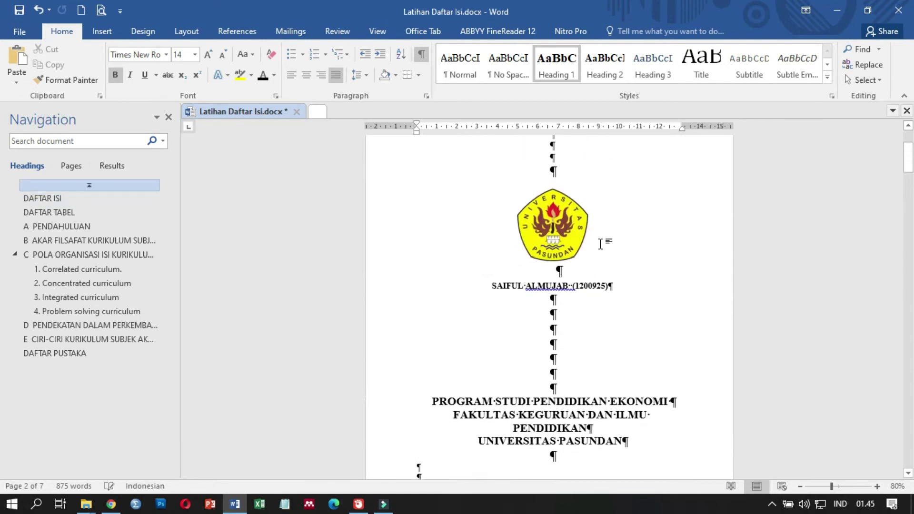
{"action": "scroll", "coordinate": [602, 244], "scroll_direction": "down", "scroll_amount": 7}
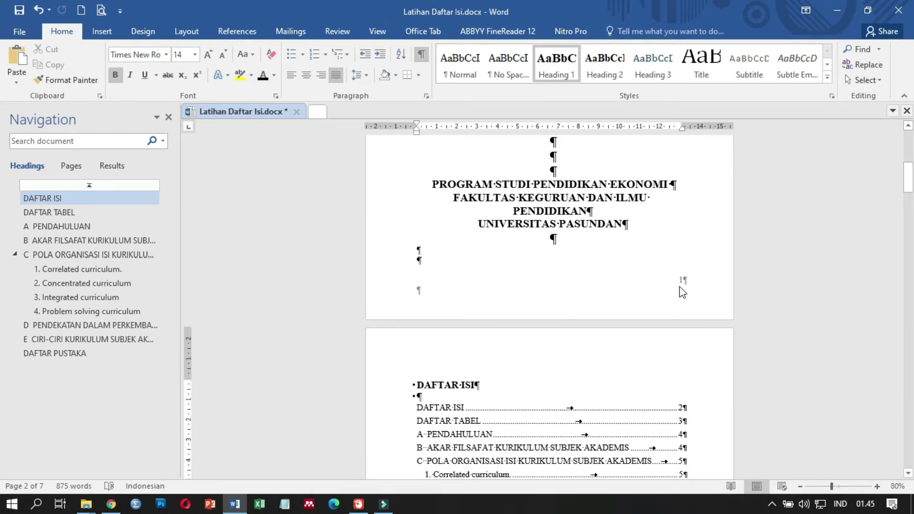
Step: Insert a next-page section break at the end of the cover page and delete the empty paragraph above the DAFTAR ISI heading
{"action": "left_click", "coordinate": [447, 262]}
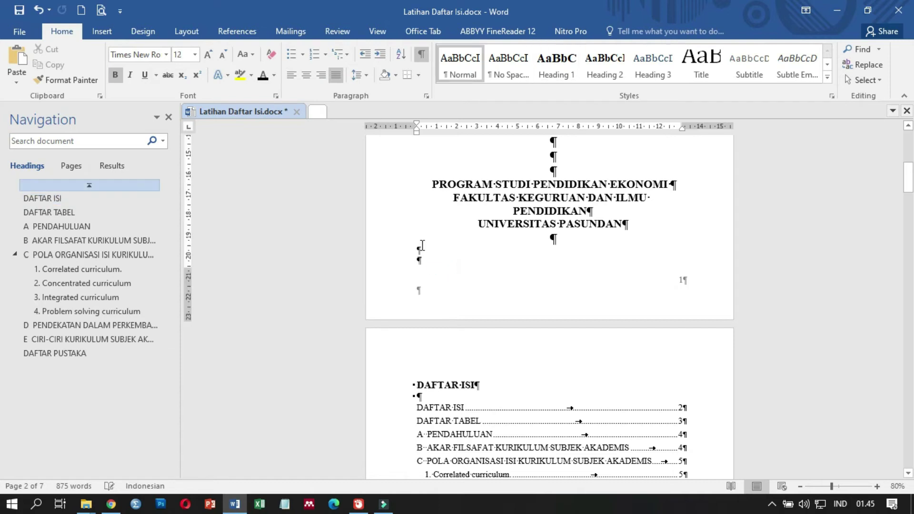
{"action": "left_click", "coordinate": [429, 260]}
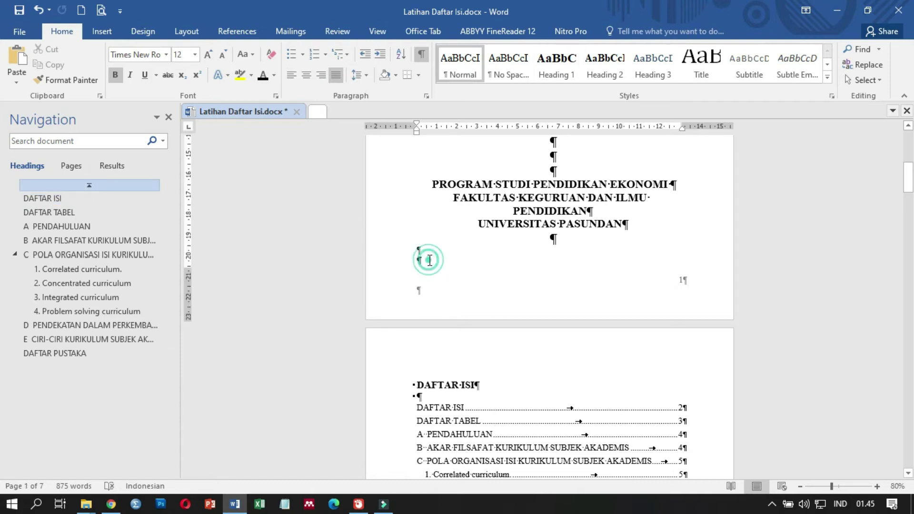
{"action": "left_click", "coordinate": [185, 33]}
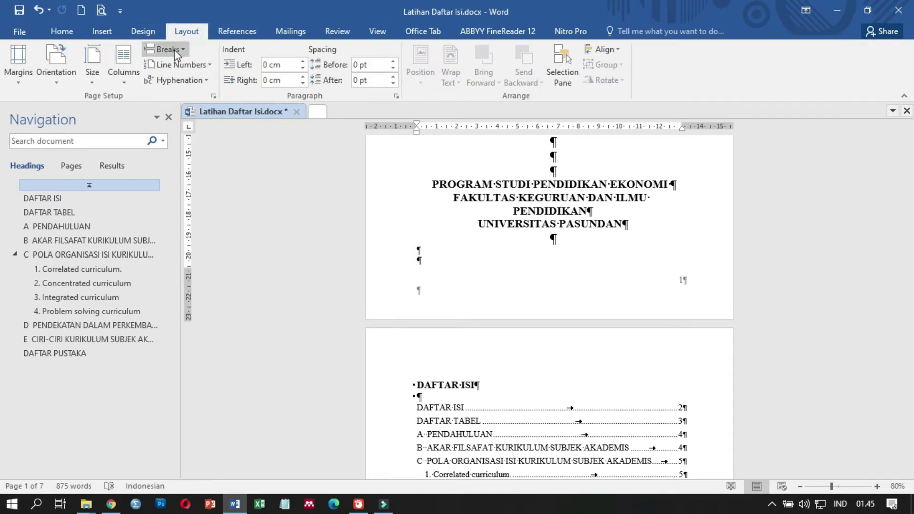
{"action": "left_click", "coordinate": [174, 50]}
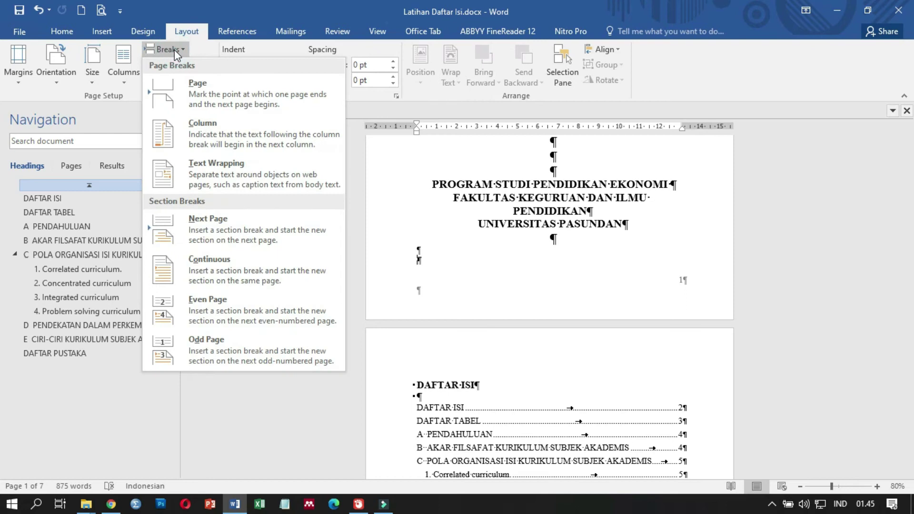
{"action": "left_click", "coordinate": [227, 221]}
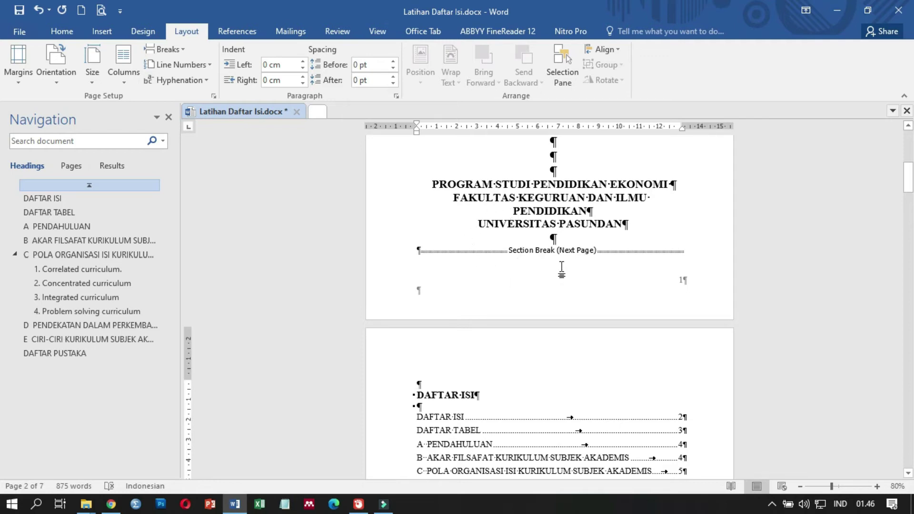
{"action": "scroll", "coordinate": [574, 274], "scroll_direction": "down", "scroll_amount": 2}
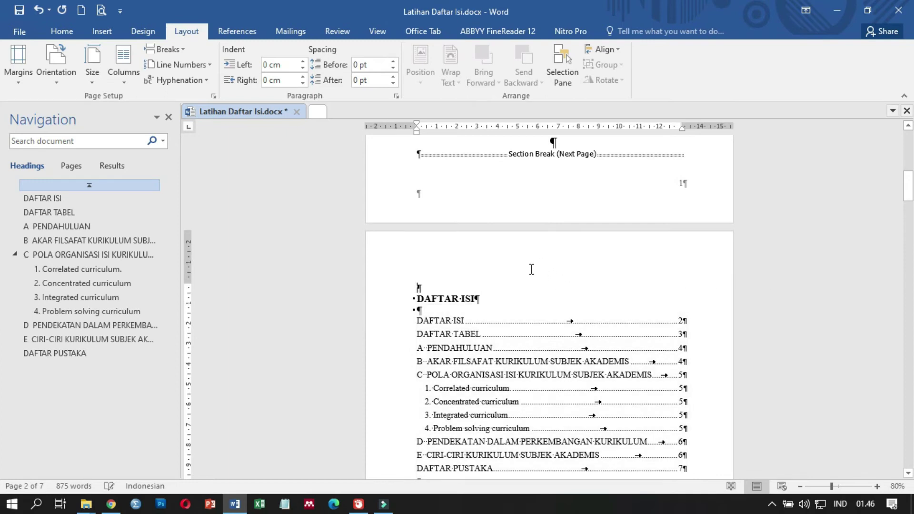
{"action": "key", "text": "Delete"}
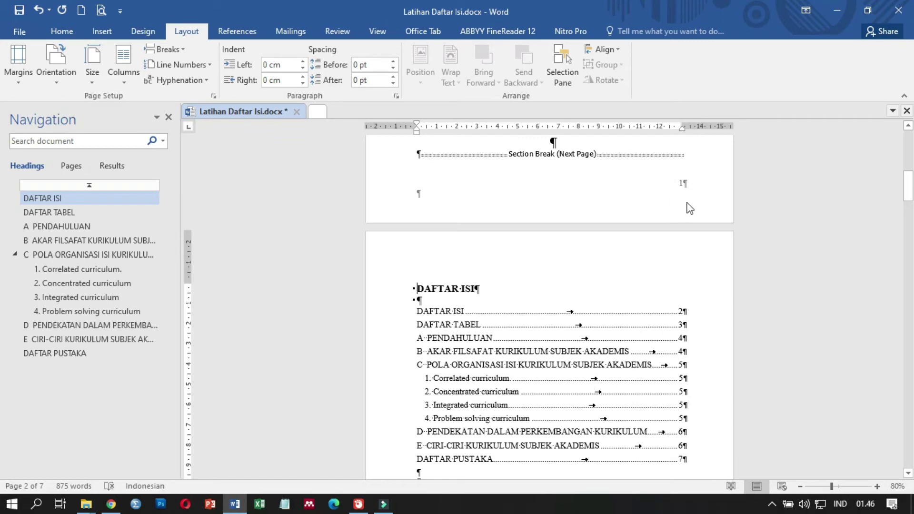
Step: Give the cover page section a different first-page footer, check the footers of the following pages and return to the document body
{"action": "double_click", "coordinate": [523, 202]}
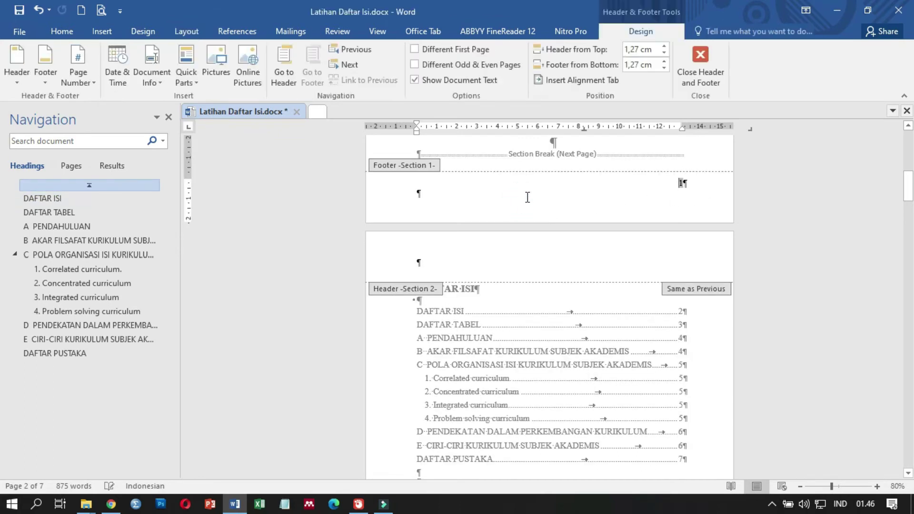
{"action": "left_click", "coordinate": [415, 49]}
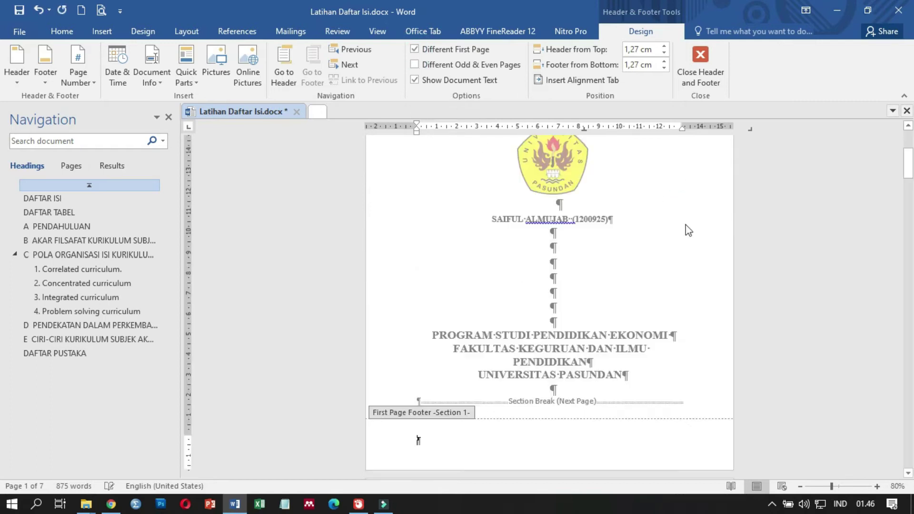
{"action": "scroll", "coordinate": [643, 340], "scroll_direction": "down", "scroll_amount": 3}
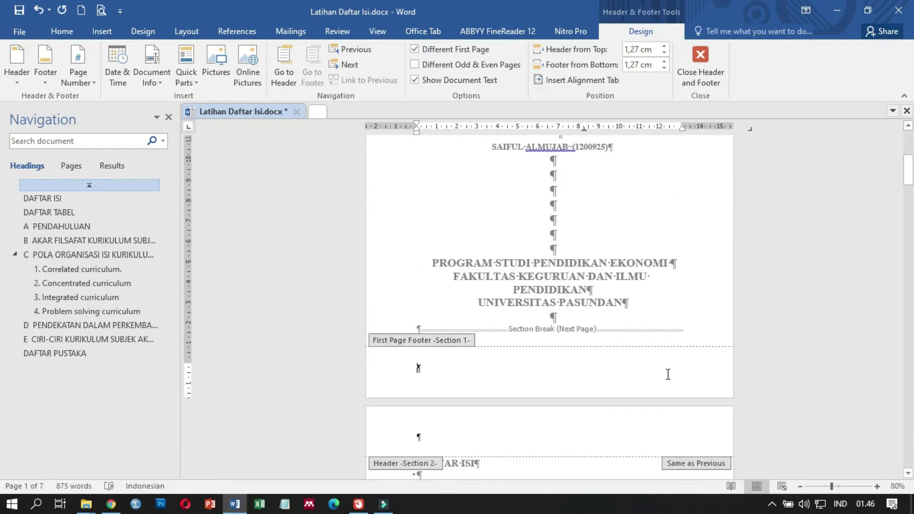
{"action": "scroll", "coordinate": [676, 369], "scroll_direction": "down", "scroll_amount": 6}
{"action": "scroll", "coordinate": [681, 369], "scroll_direction": "down", "scroll_amount": 20}
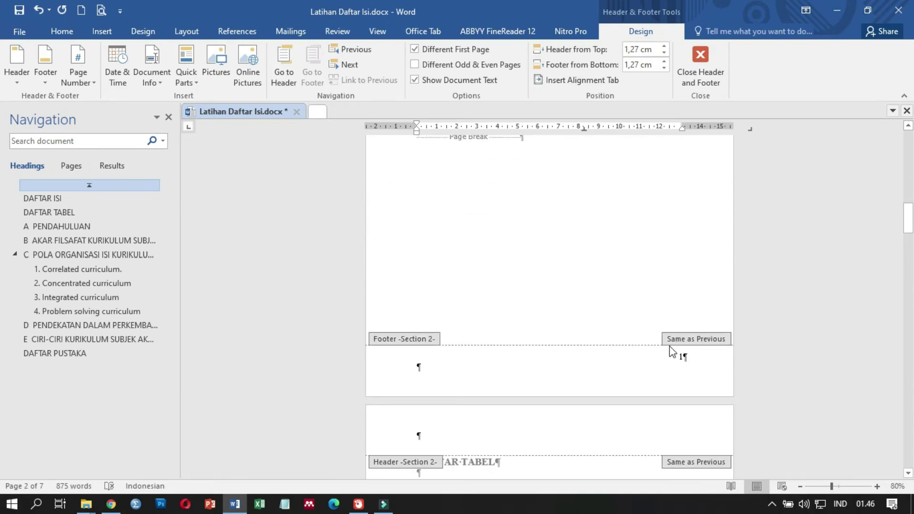
{"action": "scroll", "coordinate": [683, 356], "scroll_direction": "up", "scroll_amount": 12}
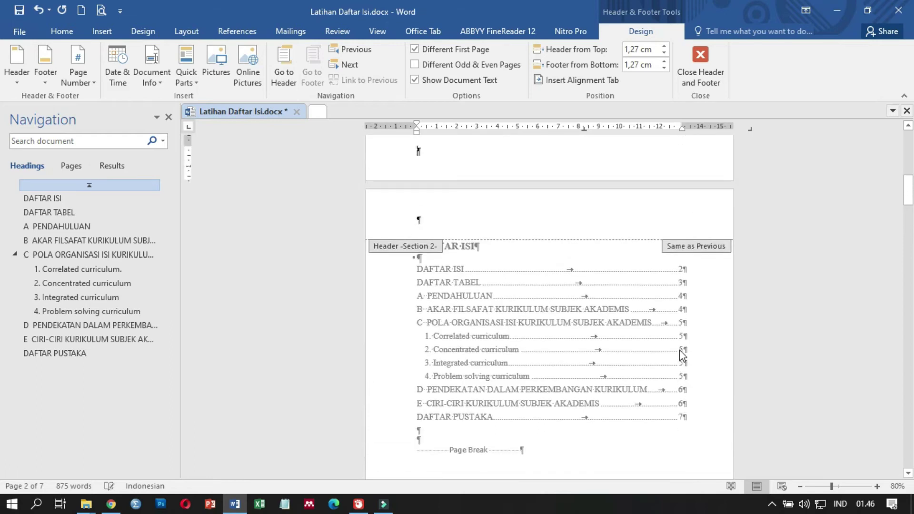
{"action": "scroll", "coordinate": [671, 334], "scroll_direction": "up", "scroll_amount": 7}
{"action": "scroll", "coordinate": [586, 233], "scroll_direction": "up", "scroll_amount": 3}
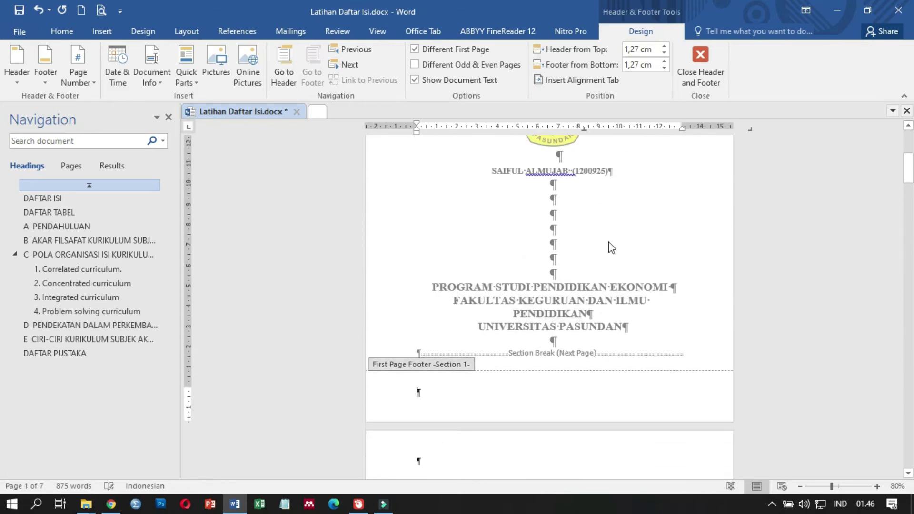
{"action": "scroll", "coordinate": [612, 248], "scroll_direction": "up", "scroll_amount": 3}
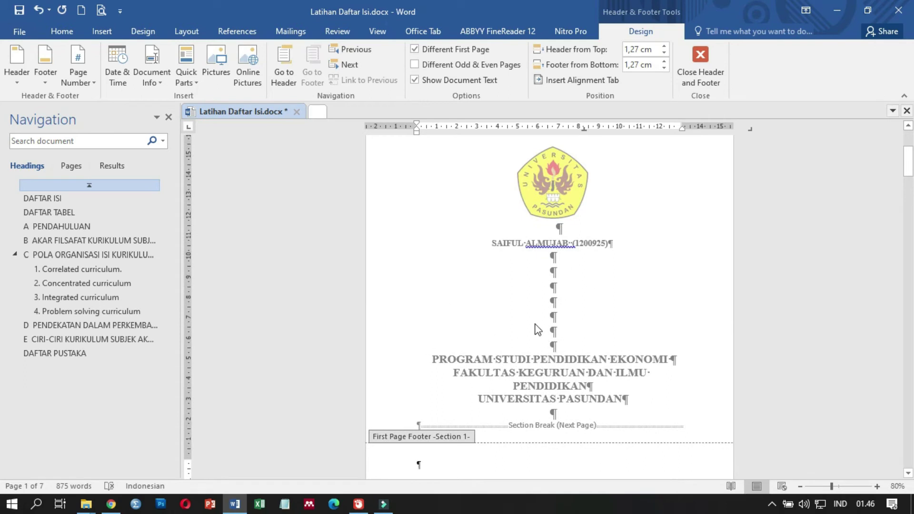
{"action": "double_click", "coordinate": [576, 330]}
Step: Examine the footer page numbers from the cover page through DAFTAR ISI and DAFTAR TABEL to the start of A PENDAHULUAN
{"action": "scroll", "coordinate": [586, 330], "scroll_direction": "down", "scroll_amount": 4}
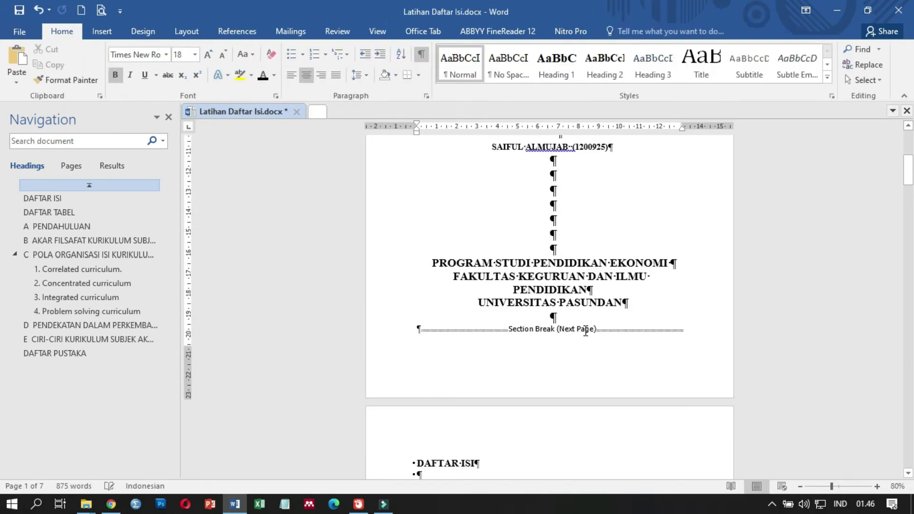
{"action": "scroll", "coordinate": [585, 330], "scroll_direction": "down", "scroll_amount": 20}
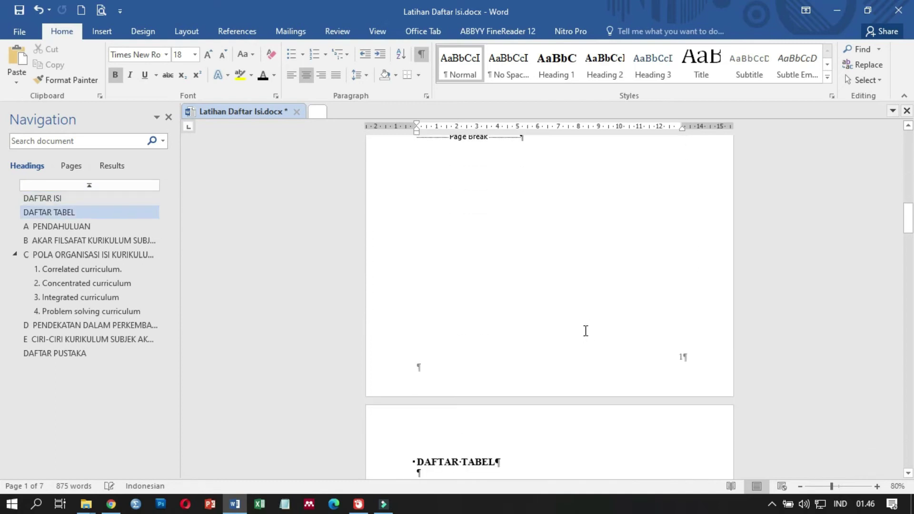
{"action": "left_click", "coordinate": [592, 344]}
{"action": "scroll", "coordinate": [592, 344], "scroll_direction": "up", "scroll_amount": 8}
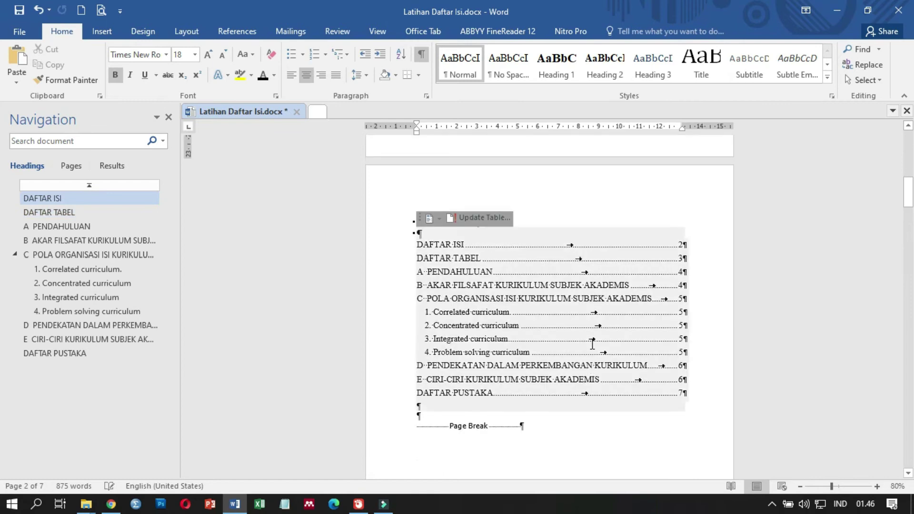
{"action": "scroll", "coordinate": [592, 344], "scroll_direction": "down", "scroll_amount": 6}
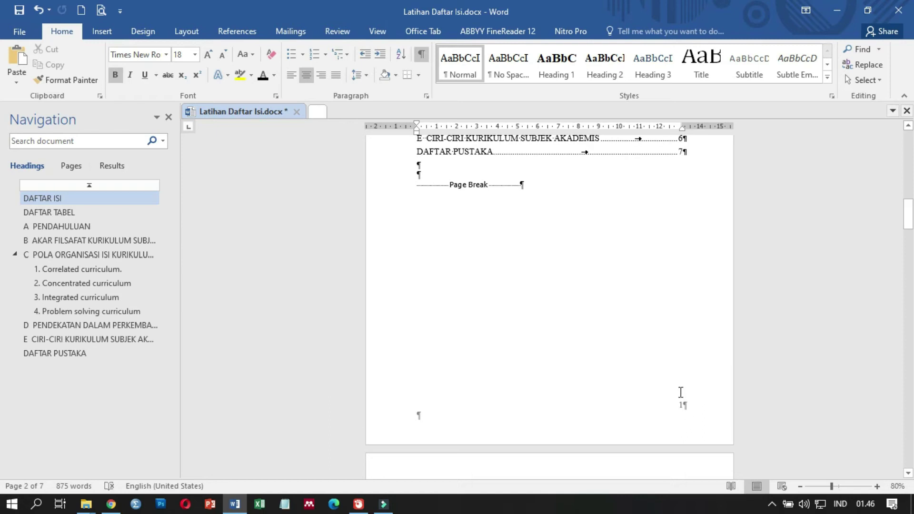
{"action": "scroll", "coordinate": [669, 388], "scroll_direction": "down", "scroll_amount": 12}
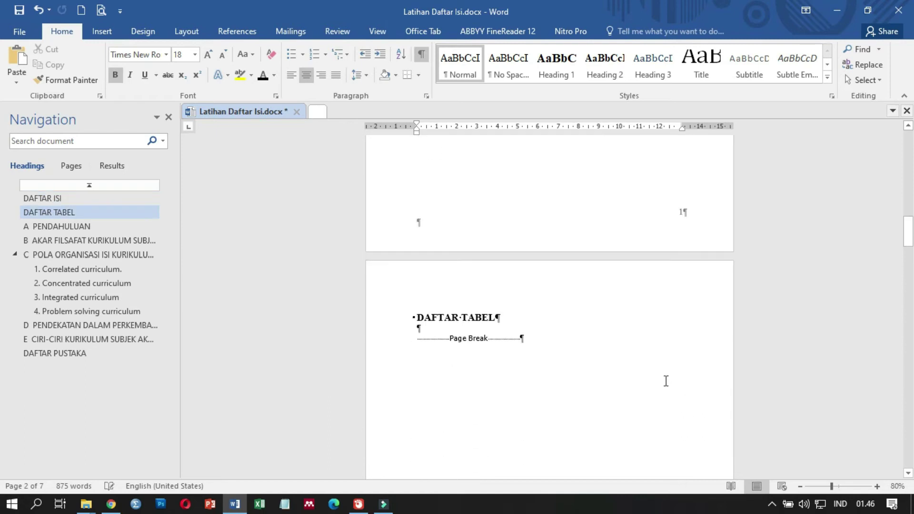
{"action": "scroll", "coordinate": [666, 381], "scroll_direction": "down", "scroll_amount": 12}
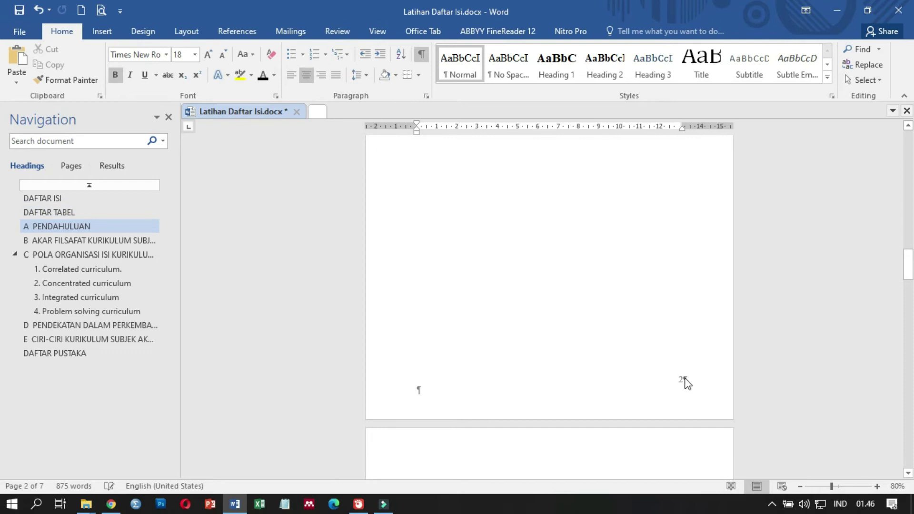
{"action": "scroll", "coordinate": [686, 383], "scroll_direction": "down", "scroll_amount": 4}
{"action": "scroll", "coordinate": [682, 372], "scroll_direction": "down", "scroll_amount": 5}
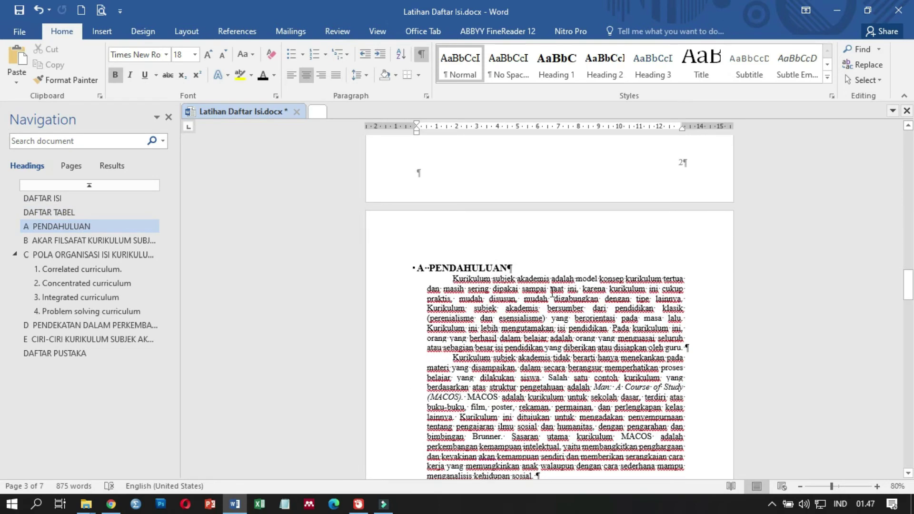
{"action": "scroll", "coordinate": [553, 291], "scroll_direction": "up", "scroll_amount": 20}
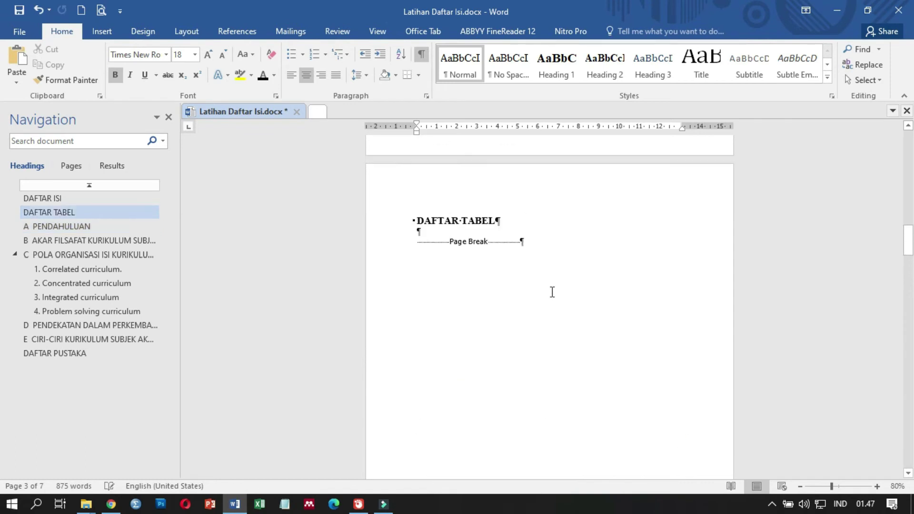
{"action": "scroll", "coordinate": [553, 292], "scroll_direction": "down", "scroll_amount": 3}
{"action": "scroll", "coordinate": [553, 292], "scroll_direction": "down", "scroll_amount": 5}
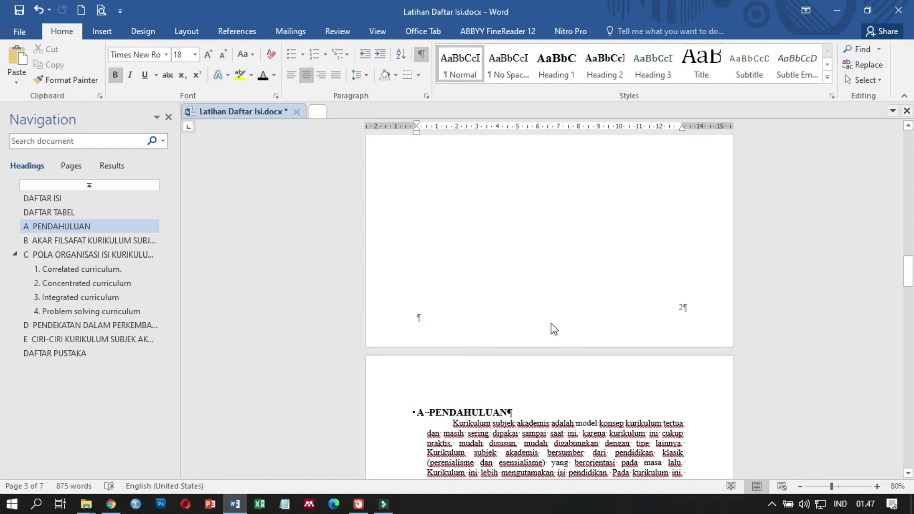
Step: Insert a next-page section break after the page break on the DAFTAR TABEL page, just before A PENDAHULUAN
{"action": "scroll", "coordinate": [553, 329], "scroll_direction": "up", "scroll_amount": 10}
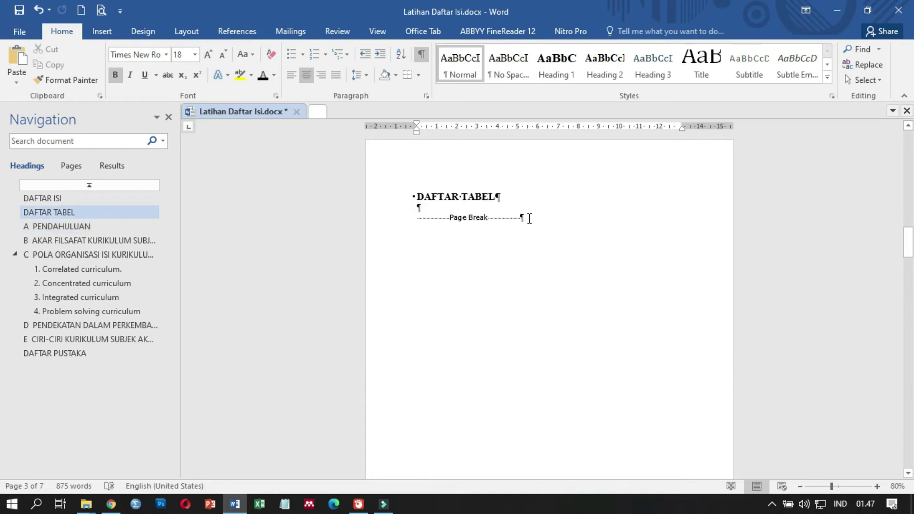
{"action": "left_click", "coordinate": [530, 218]}
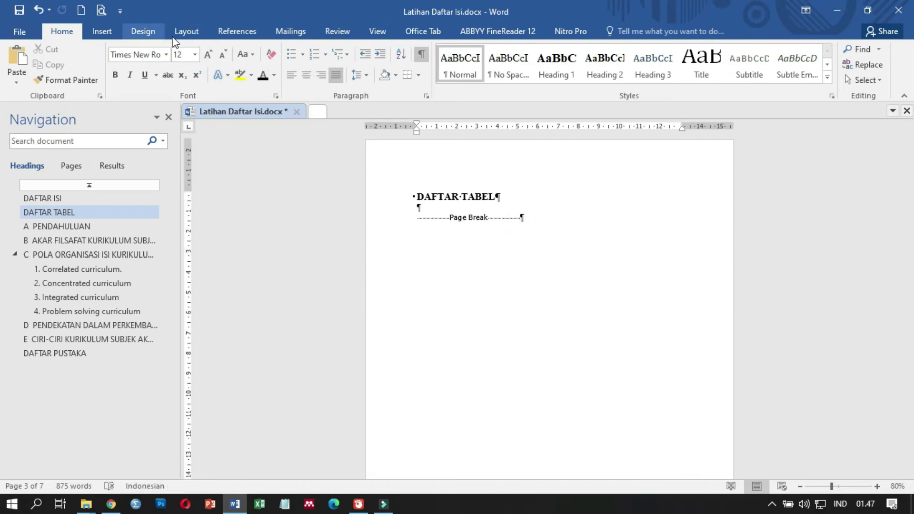
{"action": "left_click", "coordinate": [186, 33]}
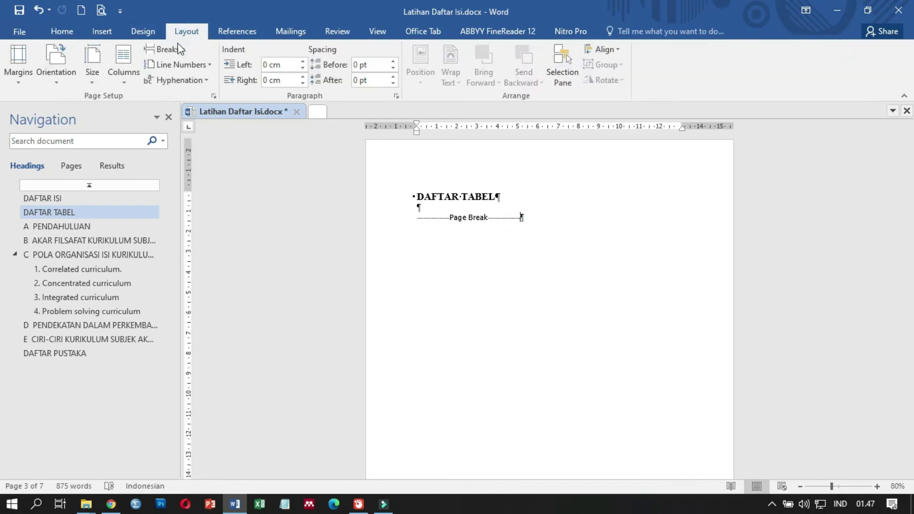
{"action": "left_click", "coordinate": [176, 47]}
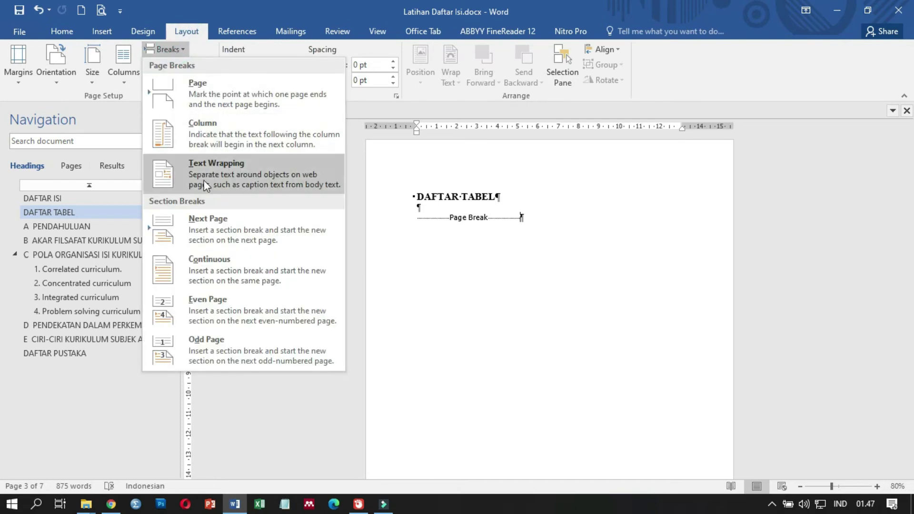
{"action": "left_click", "coordinate": [225, 230]}
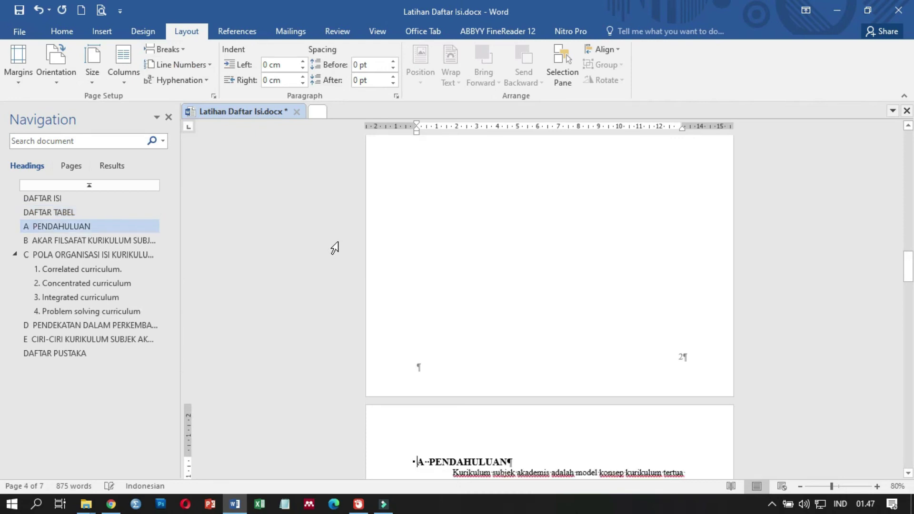
Step: Check the section break under DAFTAR TABEL and the page numbers on the pages between DAFTAR ISI and A PENDAHULUAN
{"action": "scroll", "coordinate": [655, 296], "scroll_direction": "up", "scroll_amount": 1}
{"action": "scroll", "coordinate": [653, 295], "scroll_direction": "up", "scroll_amount": 10}
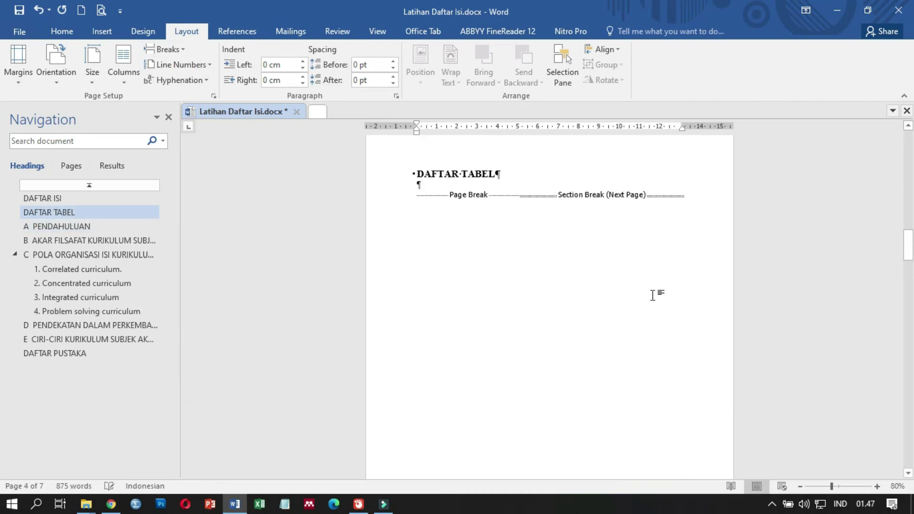
{"action": "scroll", "coordinate": [655, 300], "scroll_direction": "down", "scroll_amount": 10}
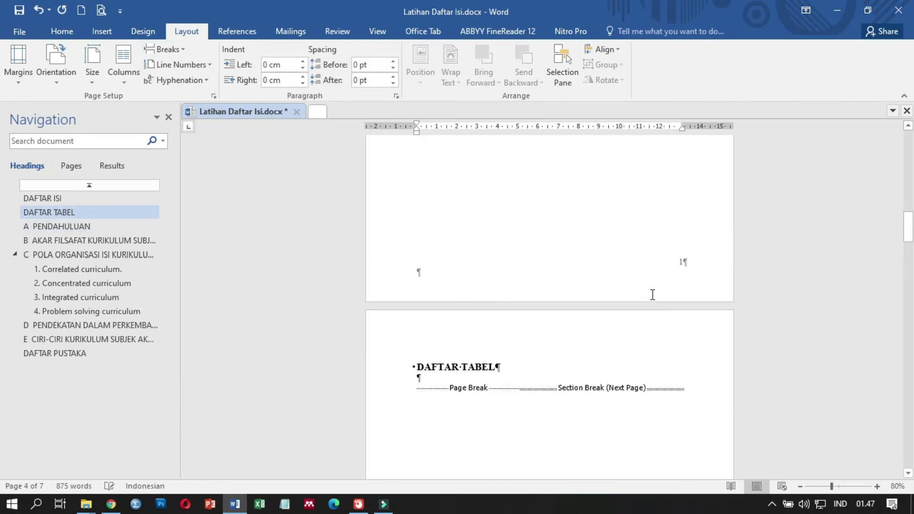
{"action": "scroll", "coordinate": [655, 300], "scroll_direction": "down", "scroll_amount": 4}
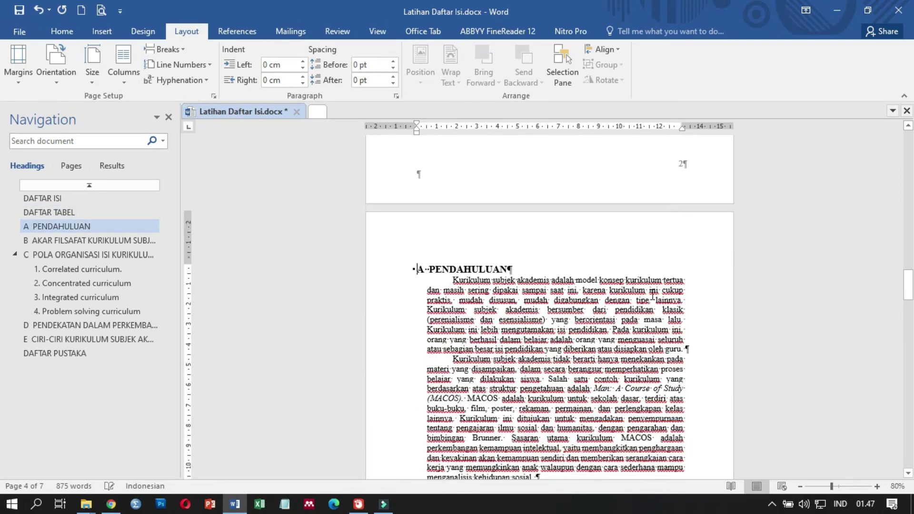
{"action": "scroll", "coordinate": [654, 300], "scroll_direction": "up", "scroll_amount": 4}
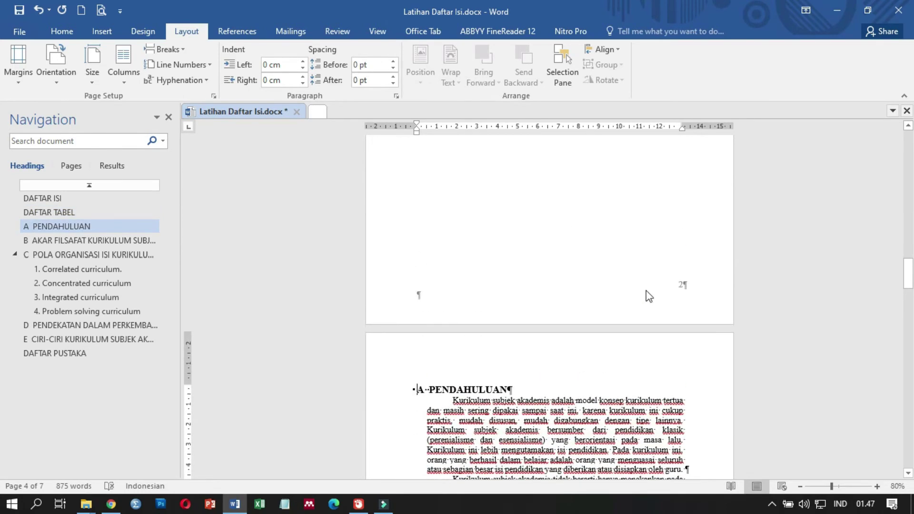
{"action": "scroll", "coordinate": [647, 291], "scroll_direction": "up", "scroll_amount": 10}
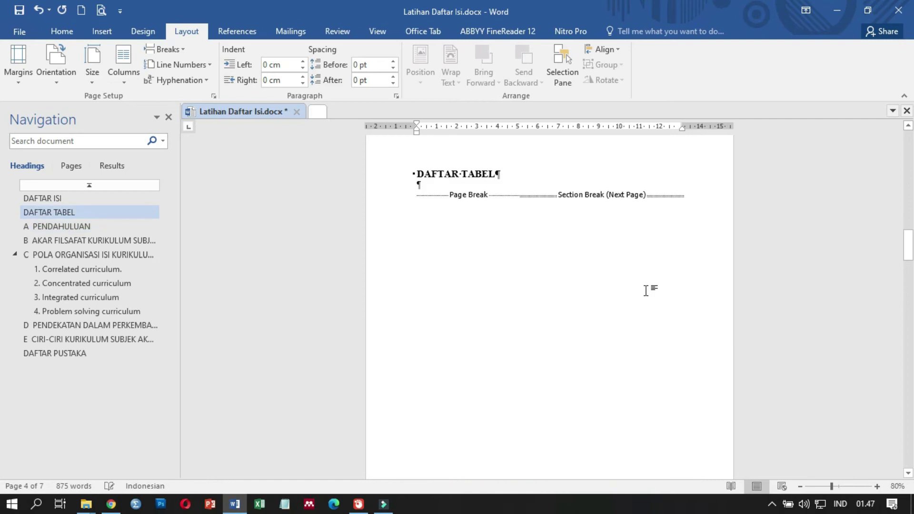
{"action": "scroll", "coordinate": [655, 277], "scroll_direction": "up", "scroll_amount": 1}
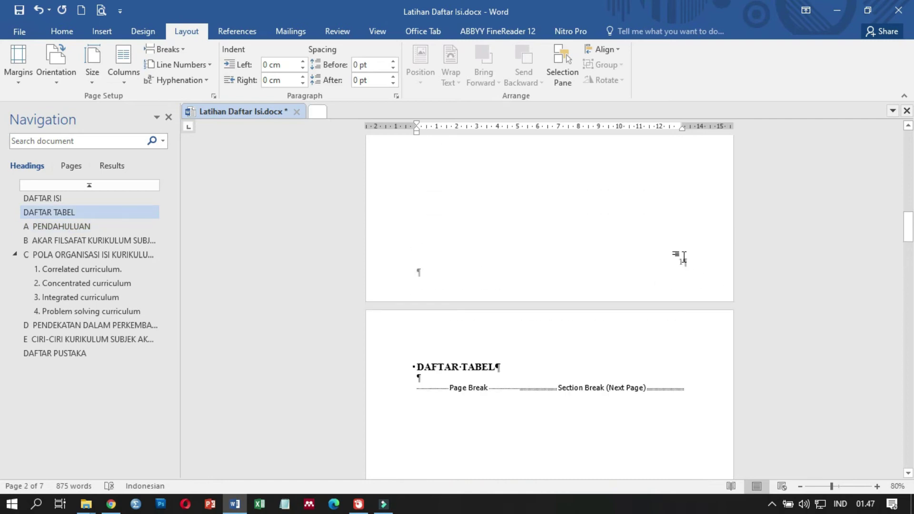
{"action": "scroll", "coordinate": [681, 257], "scroll_direction": "up", "scroll_amount": 12}
{"action": "scroll", "coordinate": [686, 257], "scroll_direction": "up", "scroll_amount": 2}
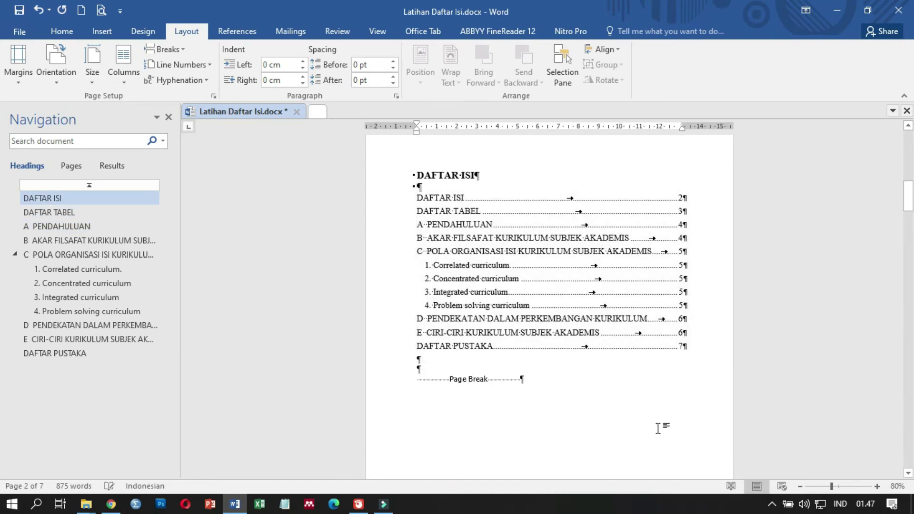
Step: Set the Section 2 footer page numbers to the i, ii, iii format starting at i and return to the document body
{"action": "scroll", "coordinate": [656, 424], "scroll_direction": "down", "scroll_amount": 5}
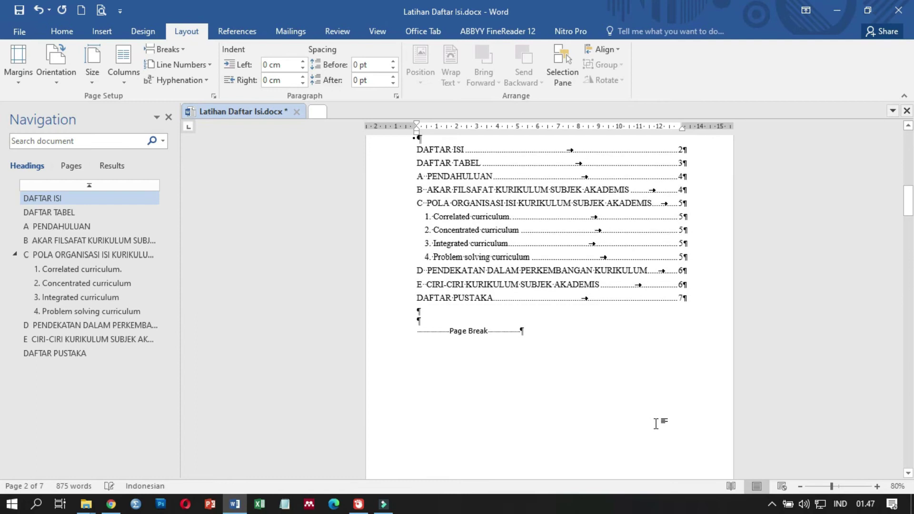
{"action": "double_click", "coordinate": [634, 403]}
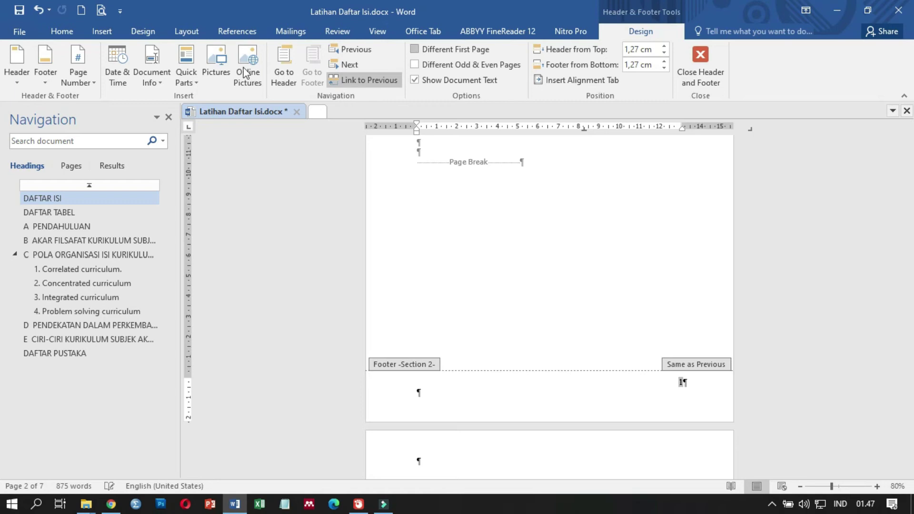
{"action": "left_click", "coordinate": [84, 52]}
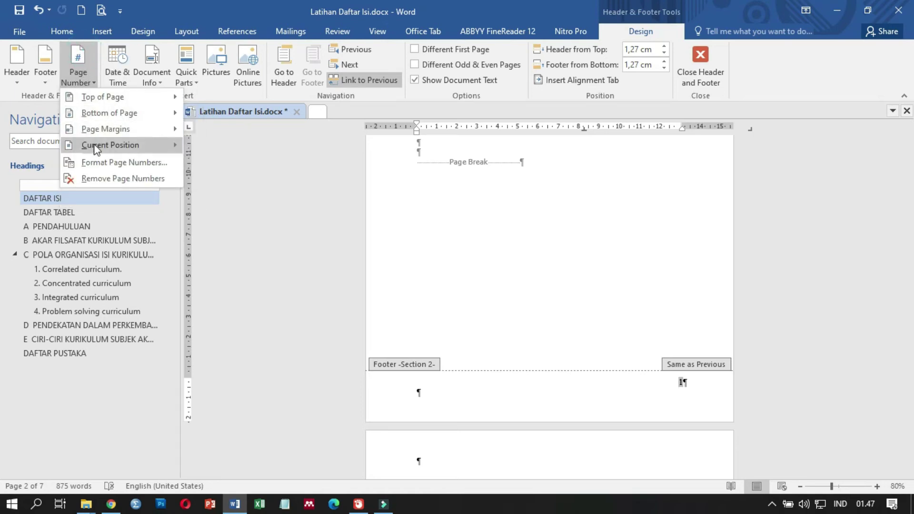
{"action": "left_click", "coordinate": [98, 162]}
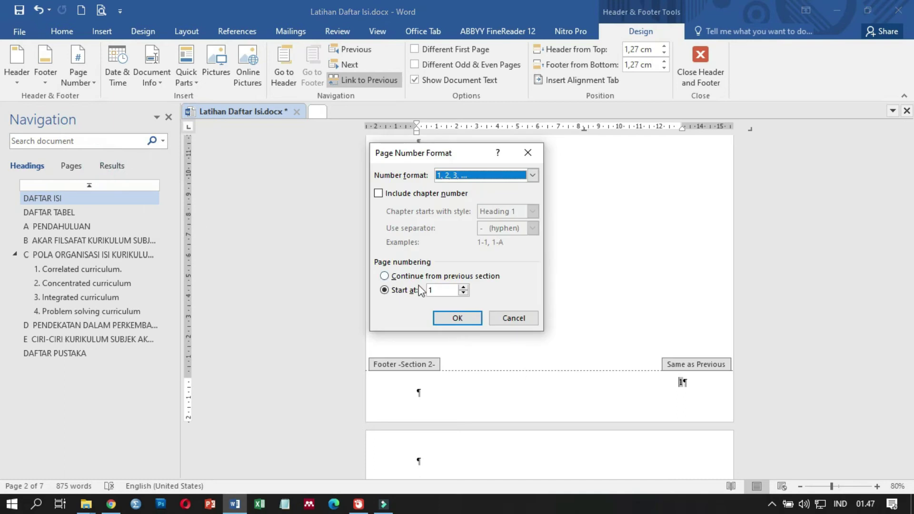
{"action": "left_click", "coordinate": [483, 170]}
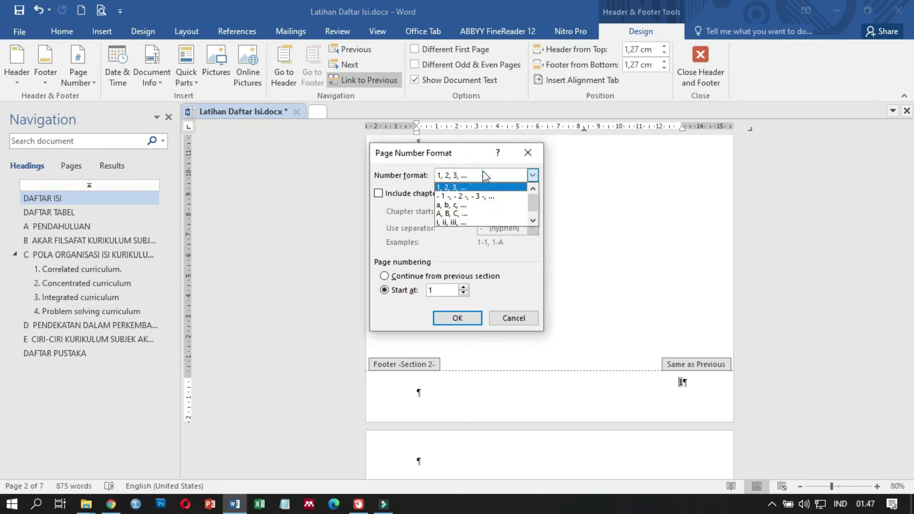
{"action": "left_click", "coordinate": [468, 221]}
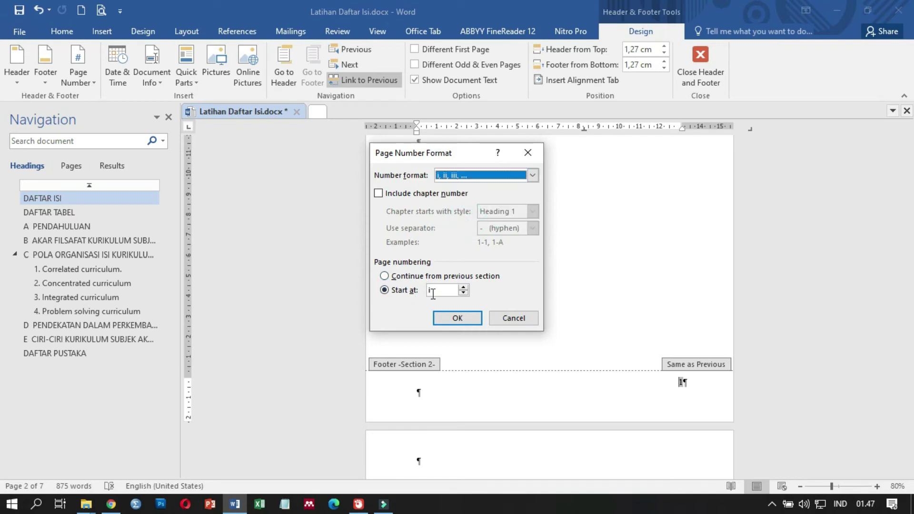
{"action": "left_click", "coordinate": [449, 319]}
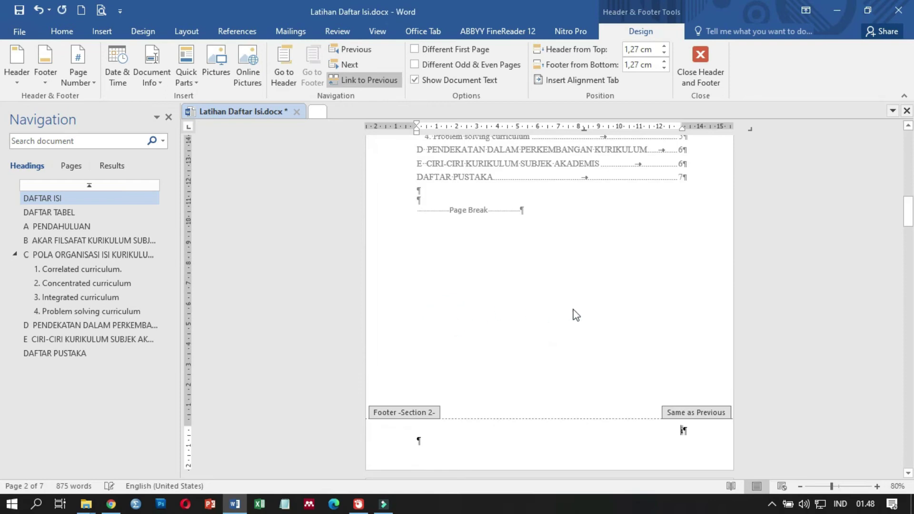
{"action": "scroll", "coordinate": [635, 274], "scroll_direction": "up", "scroll_amount": 5}
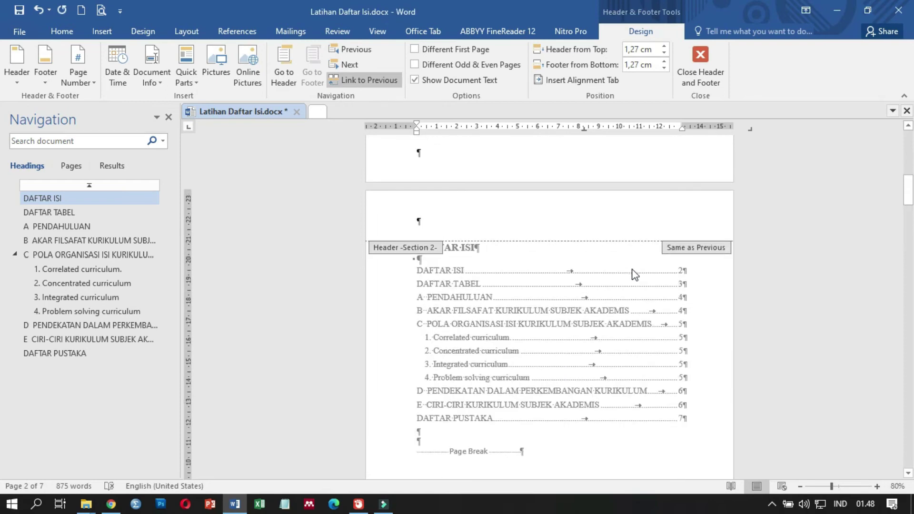
{"action": "double_click", "coordinate": [623, 464]}
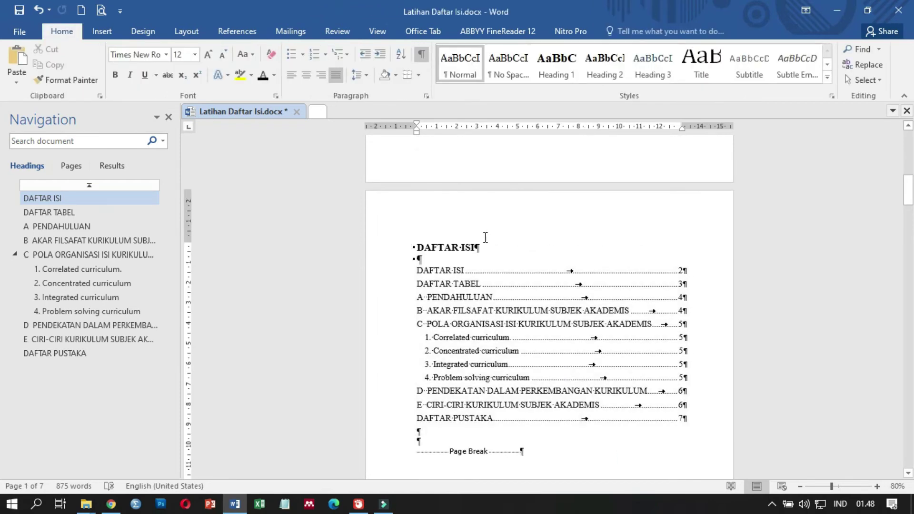
Step: Check the footer page numbers from DAFTAR ISI and DAFTAR TABEL through the B AKAR FILSAFAT page and return to the table of contents
{"action": "scroll", "coordinate": [366, 334], "scroll_direction": "down", "scroll_amount": 7}
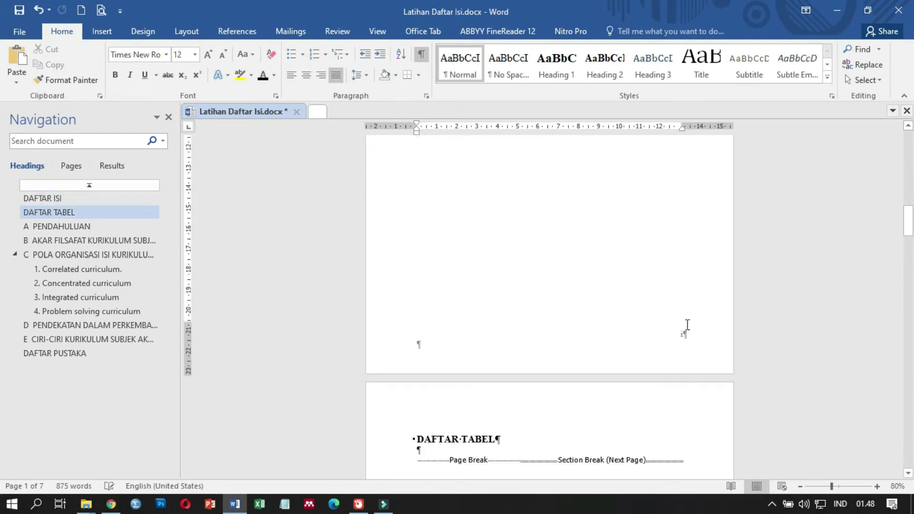
{"action": "scroll", "coordinate": [669, 331], "scroll_direction": "down", "scroll_amount": 5}
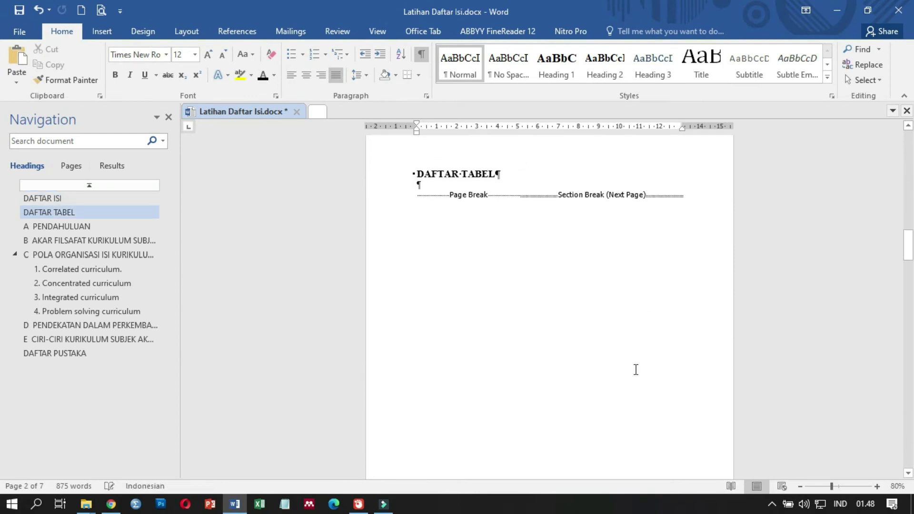
{"action": "scroll", "coordinate": [636, 370], "scroll_direction": "down", "scroll_amount": 5}
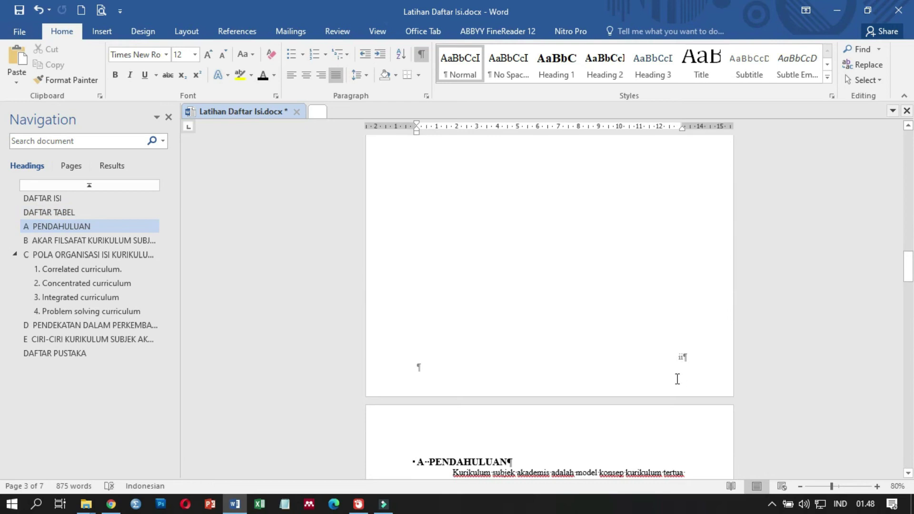
{"action": "scroll", "coordinate": [677, 379], "scroll_direction": "down", "scroll_amount": 10}
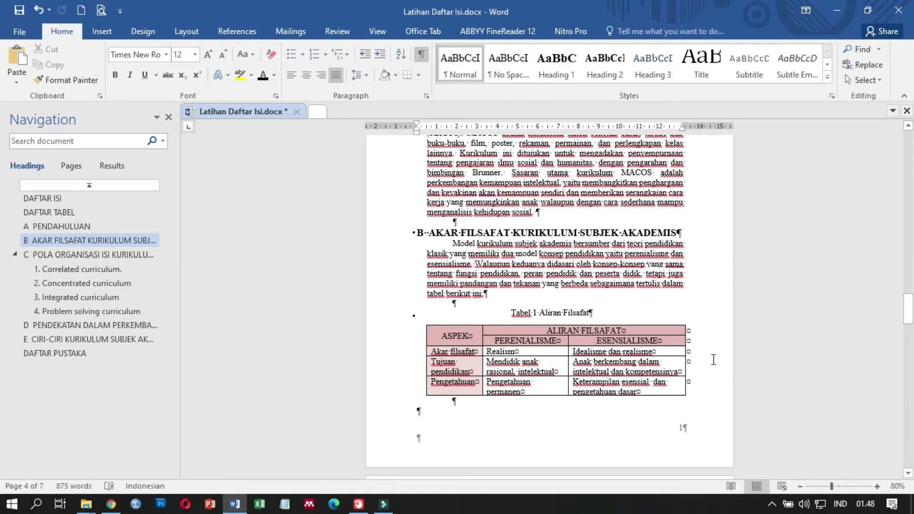
{"action": "scroll", "coordinate": [713, 360], "scroll_direction": "up", "scroll_amount": 10}
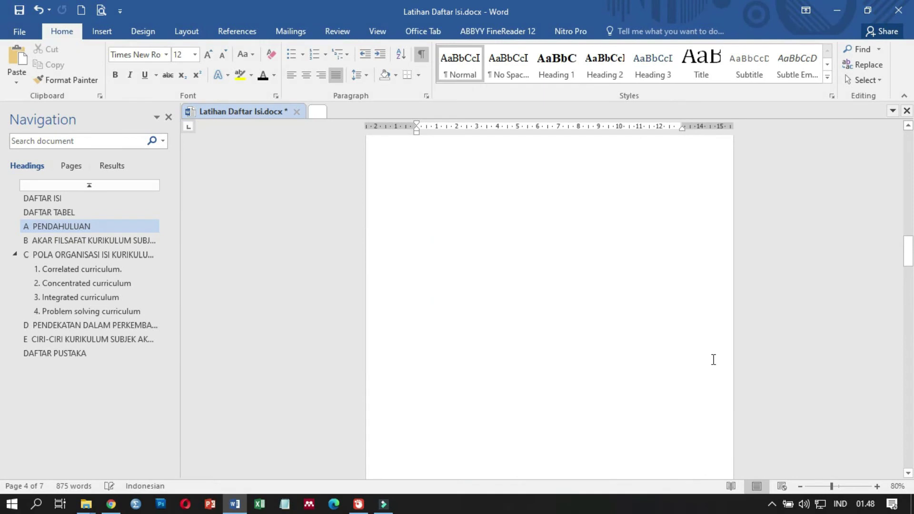
{"action": "scroll", "coordinate": [713, 359], "scroll_direction": "up", "scroll_amount": 3}
{"action": "scroll", "coordinate": [713, 360], "scroll_direction": "up", "scroll_amount": 10}
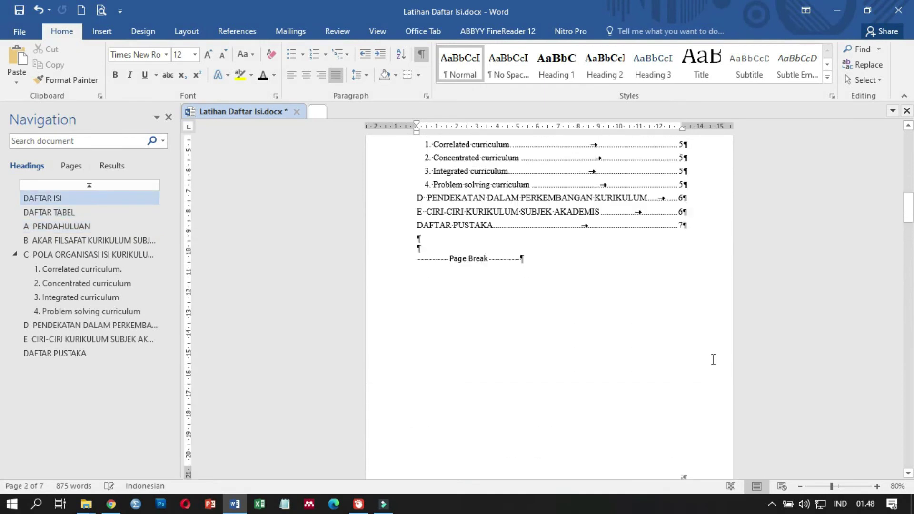
Step: Update the DAFTAR ISI table of contents field with the option to update page numbers only
{"action": "left_click", "coordinate": [659, 292]}
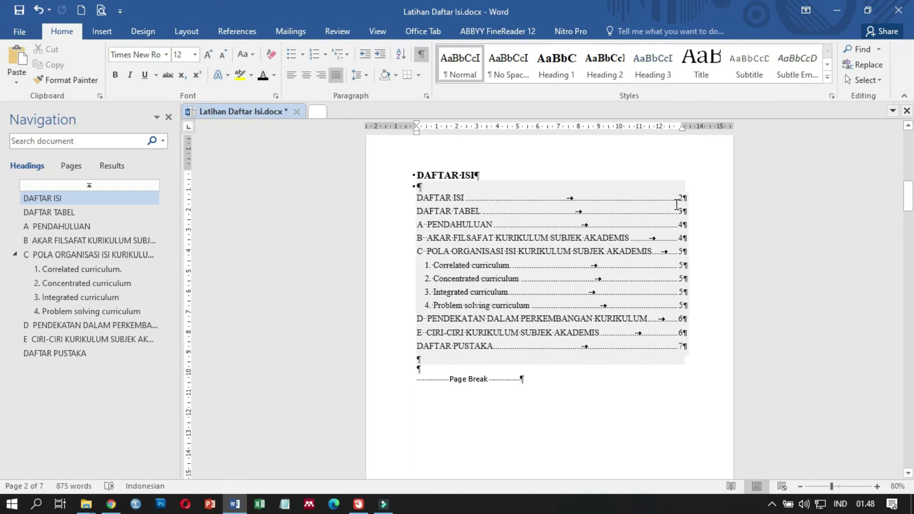
{"action": "right_click", "coordinate": [608, 226]}
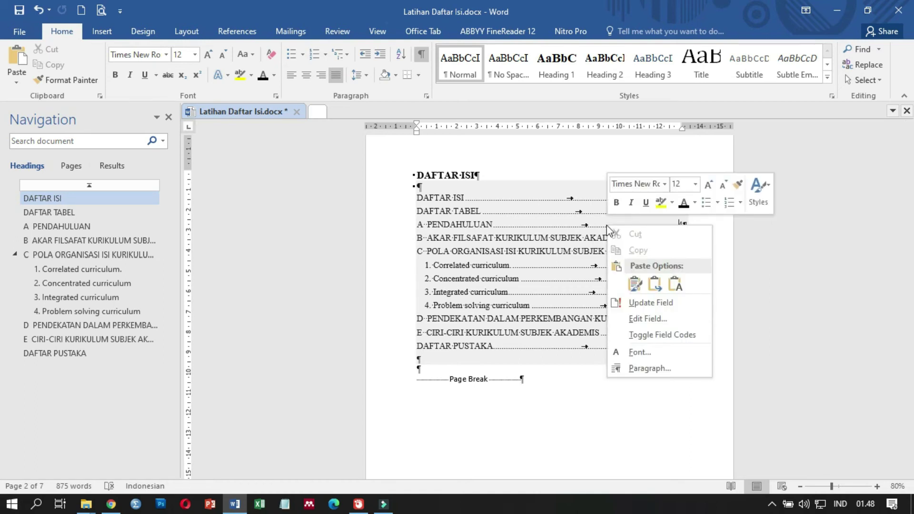
{"action": "left_click", "coordinate": [619, 303]}
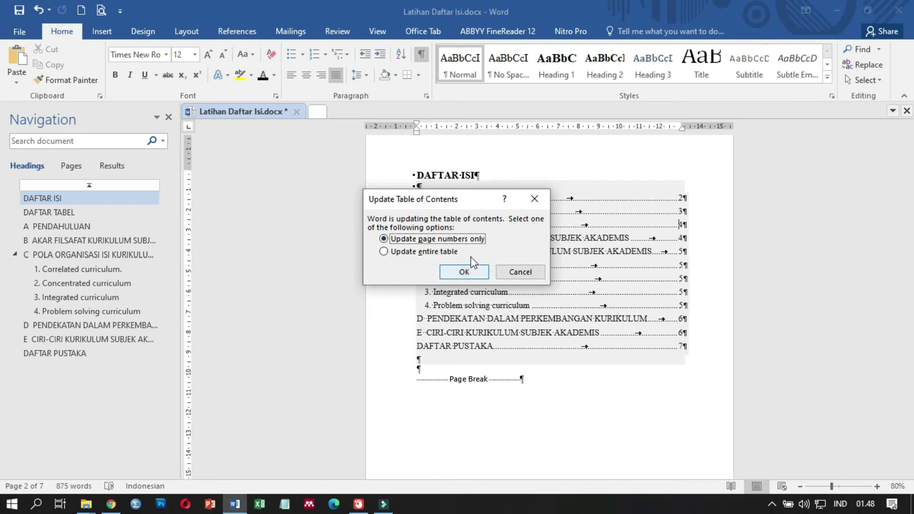
{"action": "left_click", "coordinate": [434, 237]}
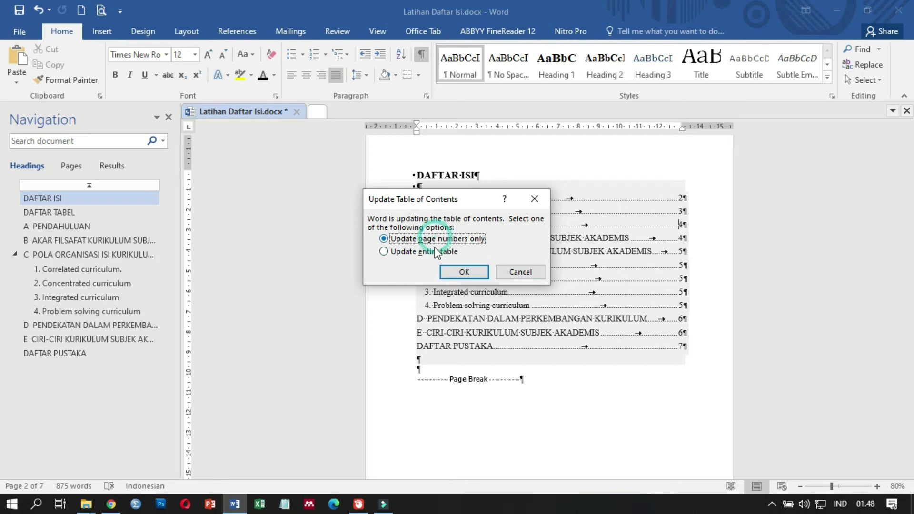
{"action": "left_click", "coordinate": [451, 271]}
{"action": "left_click", "coordinate": [702, 236]}
{"action": "left_click", "coordinate": [694, 409]}
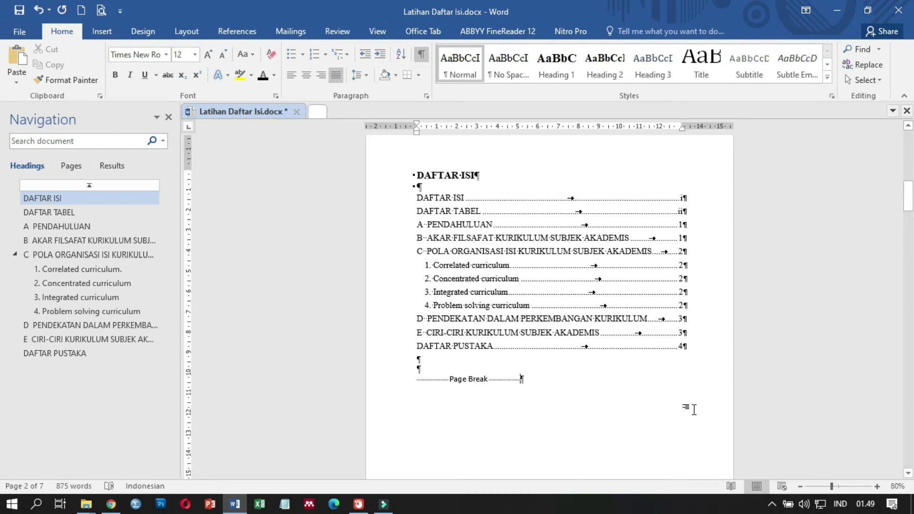
Step: Delete the manually written caption text "Tabel 1 Aliran Filsafat" above the table in section B
{"action": "scroll", "coordinate": [660, 392], "scroll_direction": "down", "scroll_amount": 4}
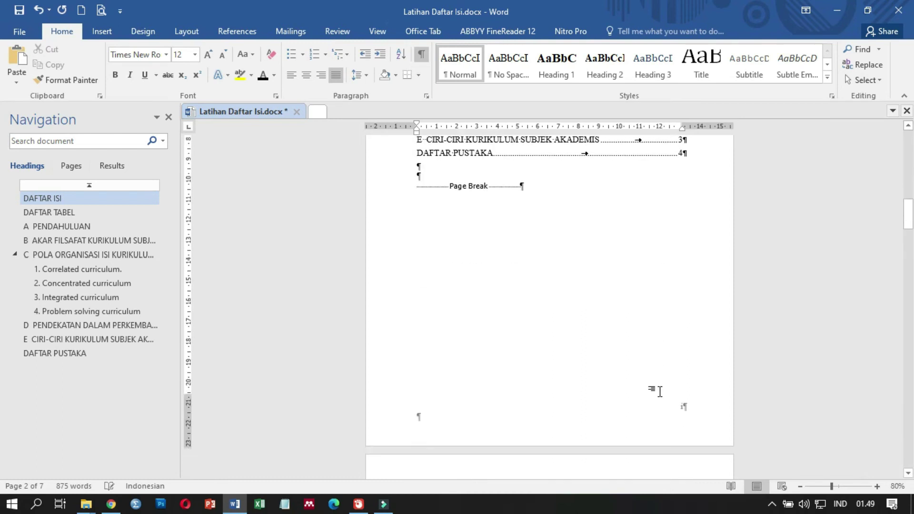
{"action": "scroll", "coordinate": [668, 384], "scroll_direction": "down", "scroll_amount": 2}
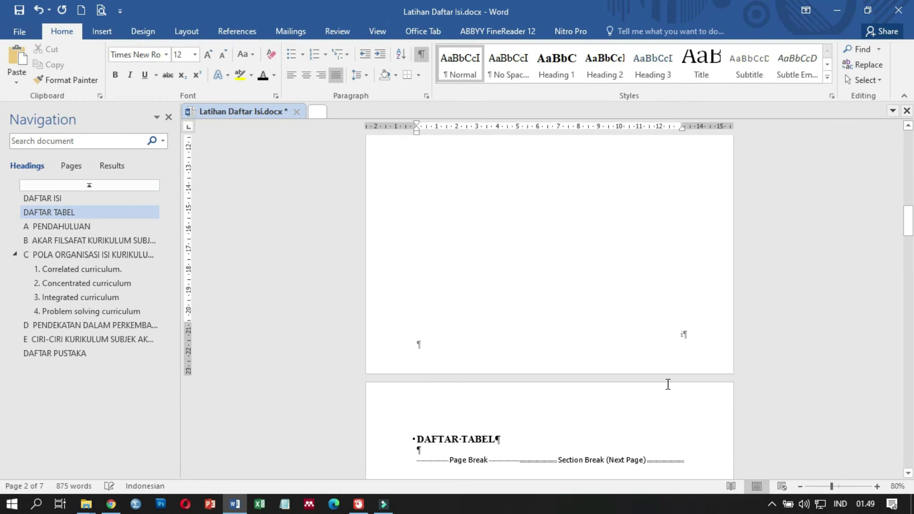
{"action": "scroll", "coordinate": [668, 385], "scroll_direction": "down", "scroll_amount": 3}
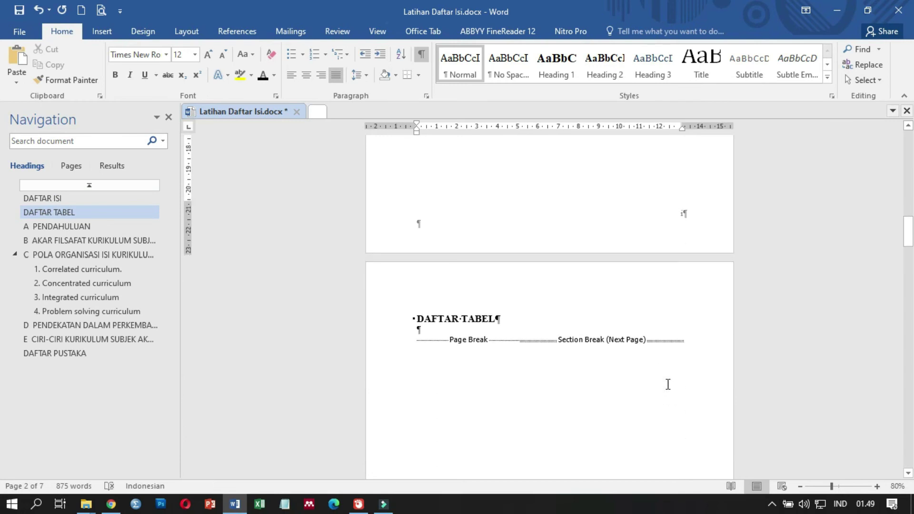
{"action": "scroll", "coordinate": [668, 385], "scroll_direction": "down", "scroll_amount": 20}
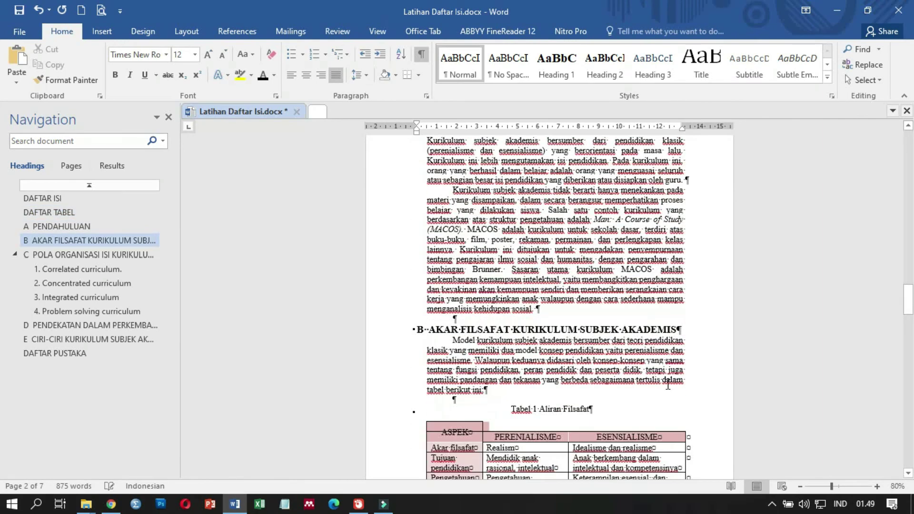
{"action": "scroll", "coordinate": [668, 385], "scroll_direction": "down", "scroll_amount": 3}
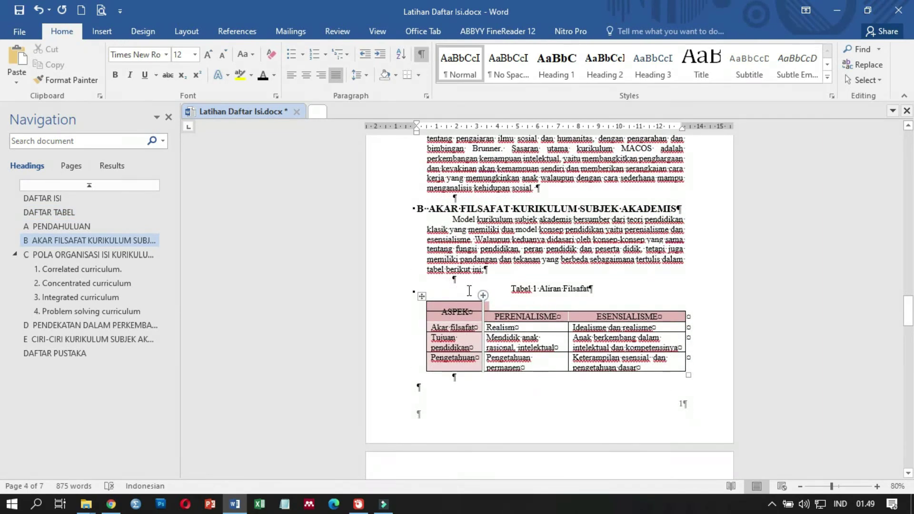
{"action": "left_click", "coordinate": [437, 305]}
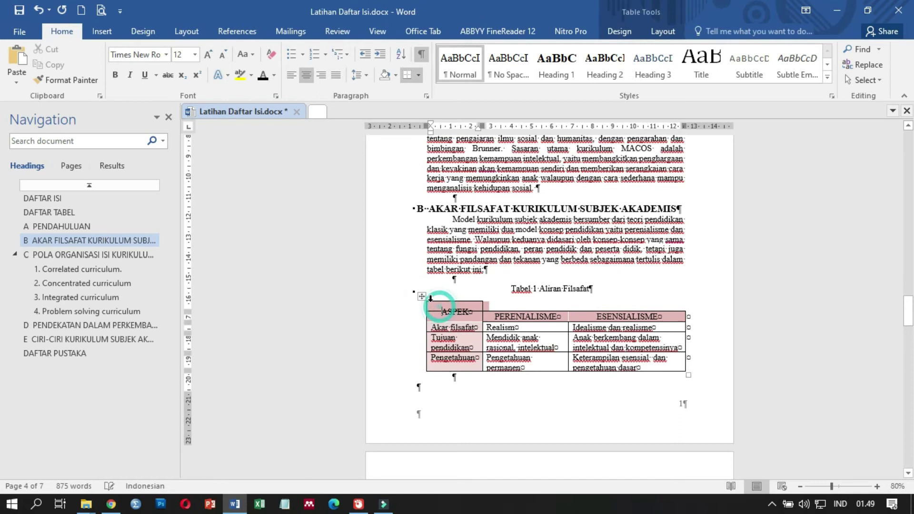
{"action": "left_click", "coordinate": [419, 297]}
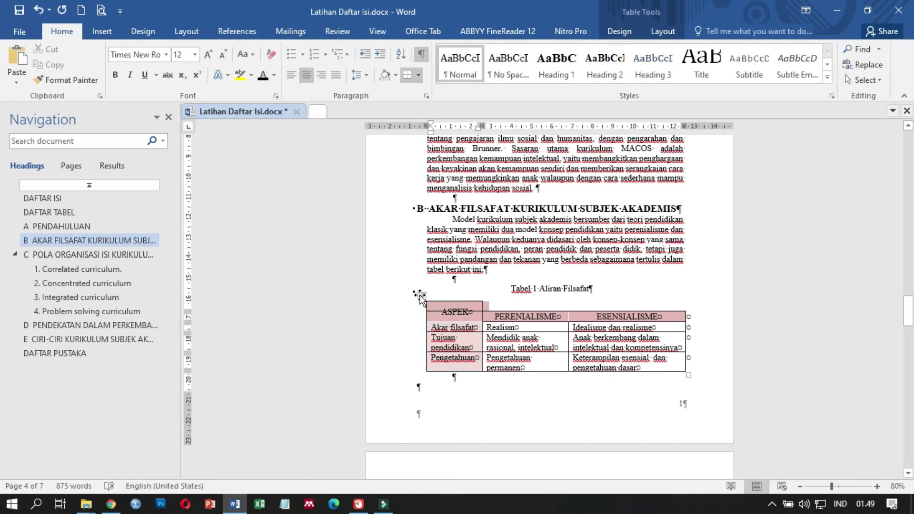
{"action": "left_click", "coordinate": [392, 289]}
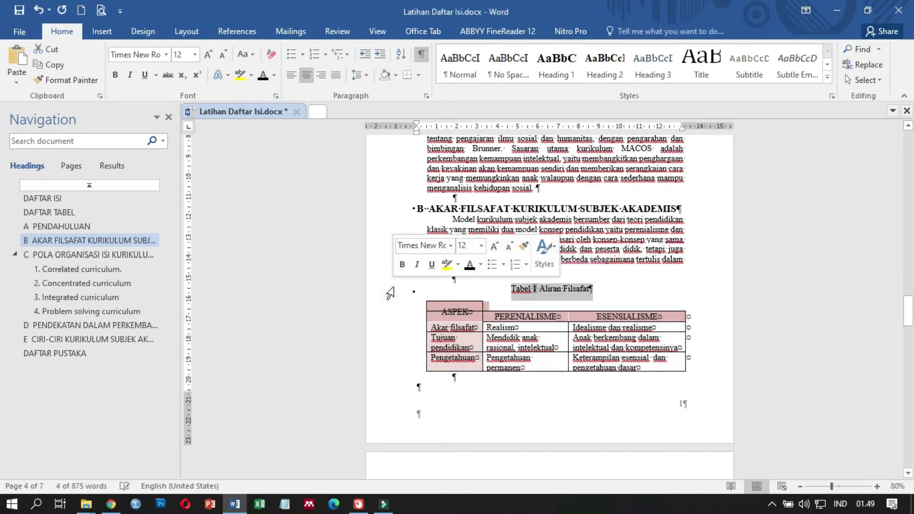
{"action": "key", "text": "Delete"}
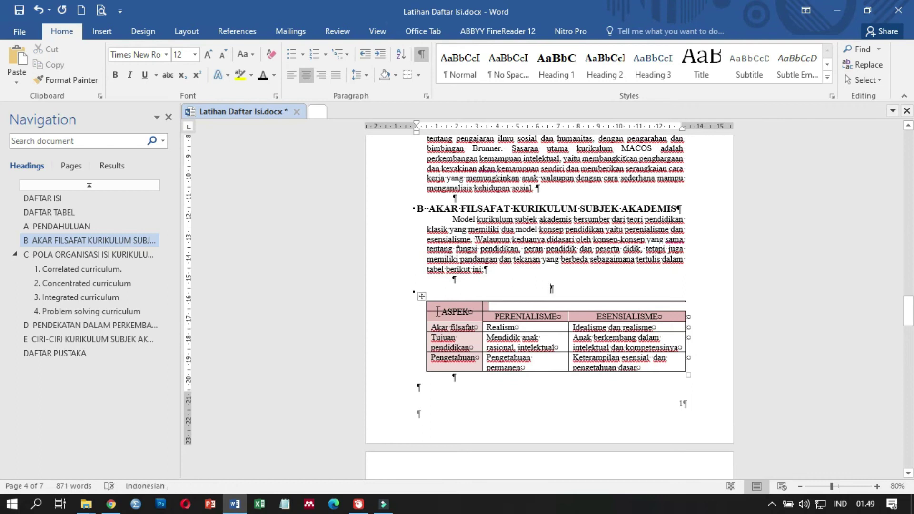
Step: Start inserting a caption for the Aspek/Aliran Filsafat table in section B and create a new caption label named Tabel
{"action": "left_click", "coordinate": [422, 298]}
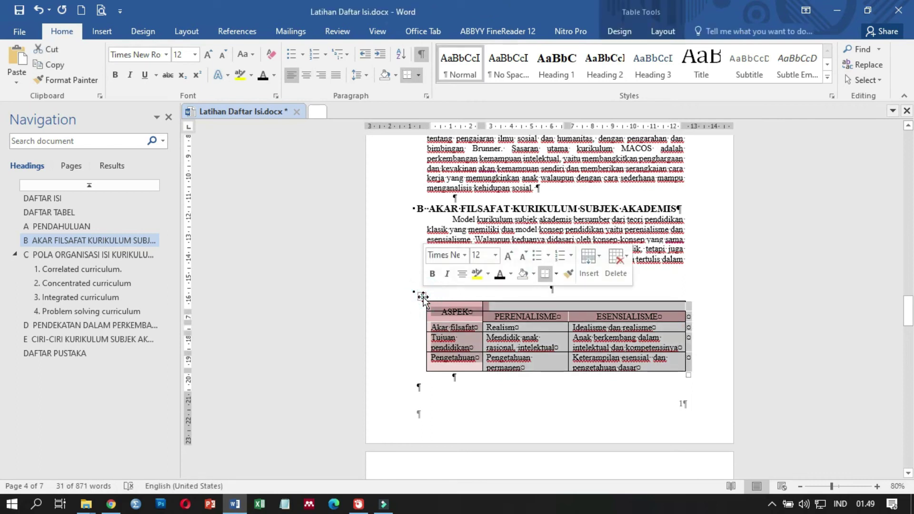
{"action": "left_click", "coordinate": [421, 298]}
{"action": "scroll", "coordinate": [421, 298], "scroll_direction": "down", "scroll_amount": 1}
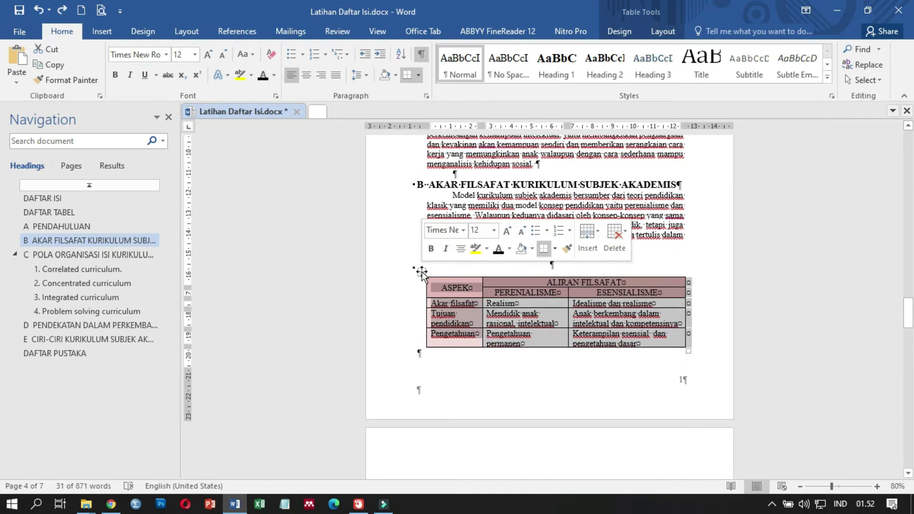
{"action": "left_click", "coordinate": [242, 27]}
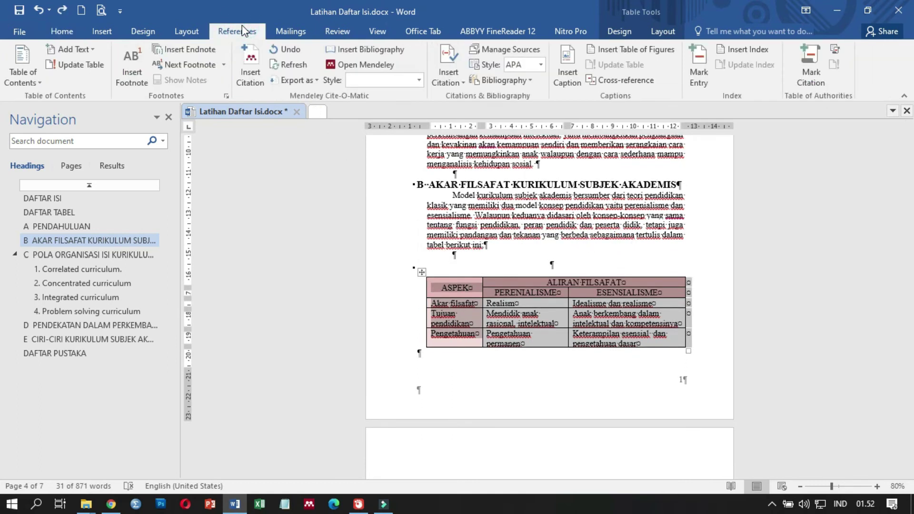
{"action": "left_click", "coordinate": [564, 67]}
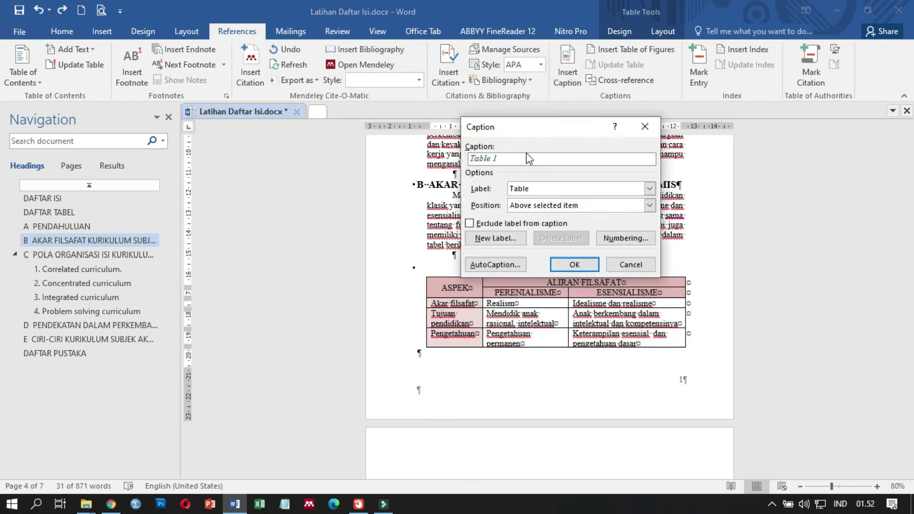
{"action": "left_click", "coordinate": [547, 189]}
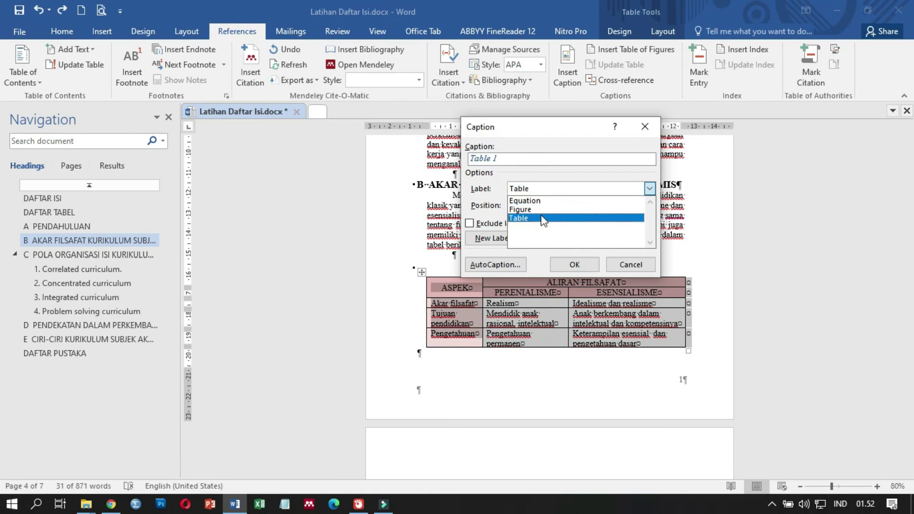
{"action": "left_click", "coordinate": [490, 209]}
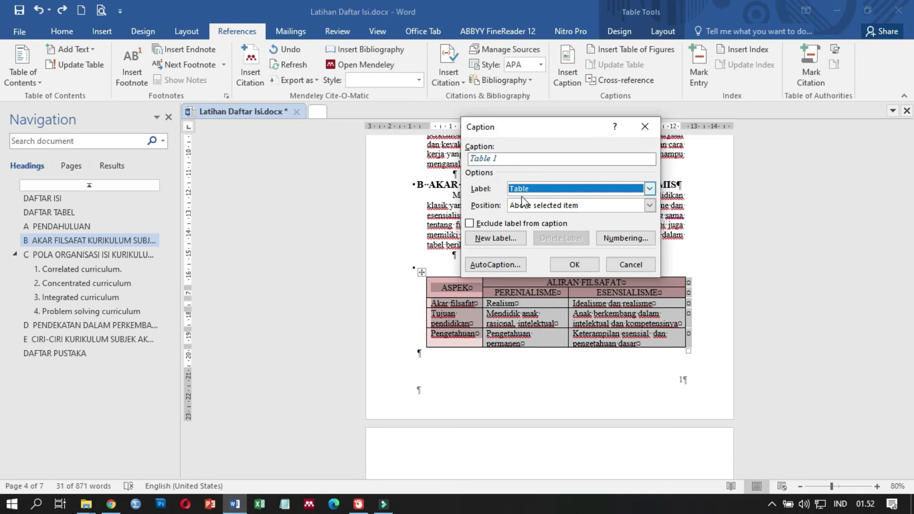
{"action": "left_click", "coordinate": [502, 241]}
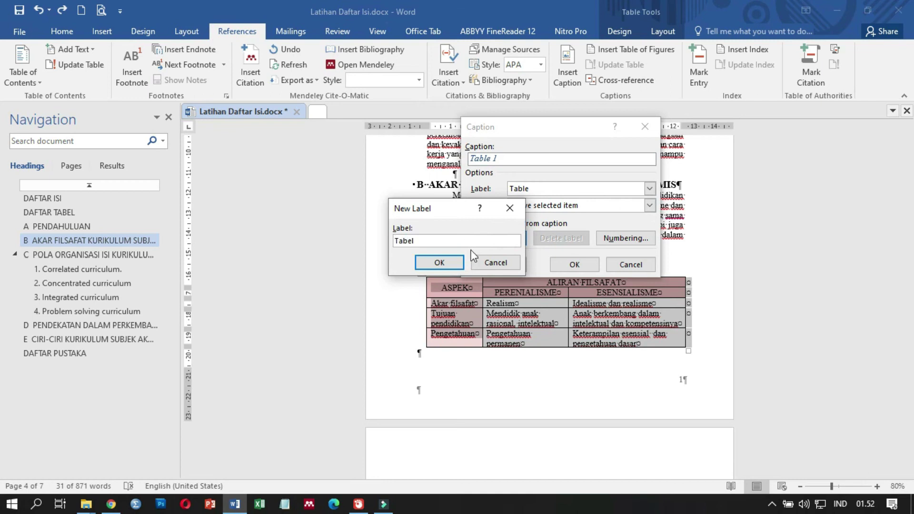
{"action": "left_click", "coordinate": [452, 265]}
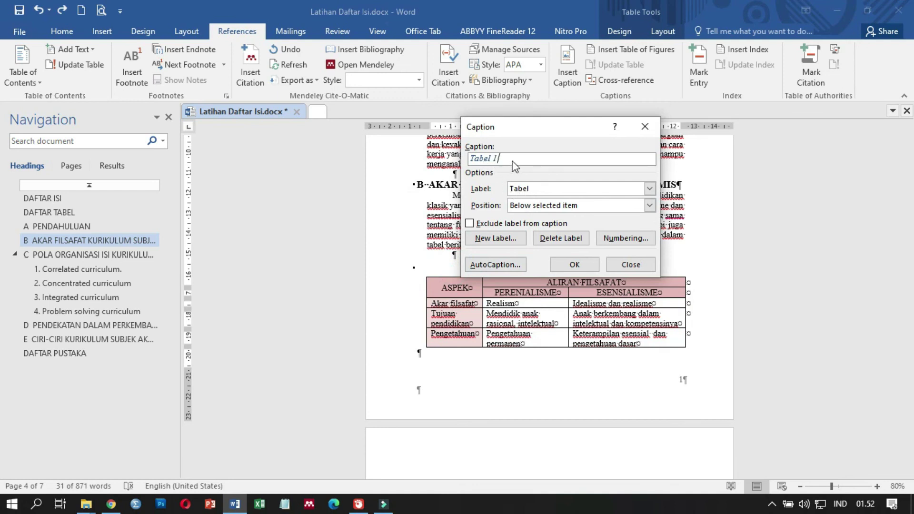
Step: Complete the caption as "Tabel 1 Aliran Filsafat" and insert it above the selected table
{"action": "left_click_drag", "start_coordinate": [526, 133], "coordinate": [525, 102]}
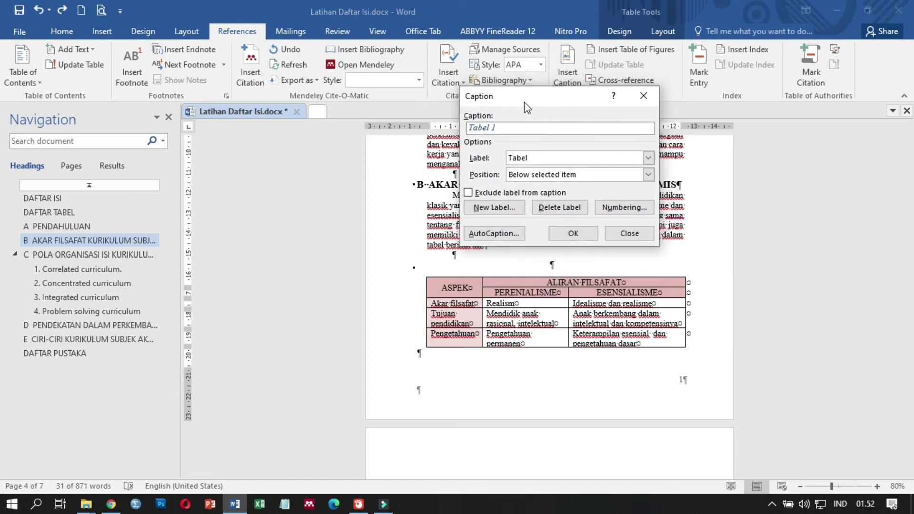
{"action": "type", "text": "Aliran Filsafat"}
{"action": "left_click", "coordinate": [523, 178]}
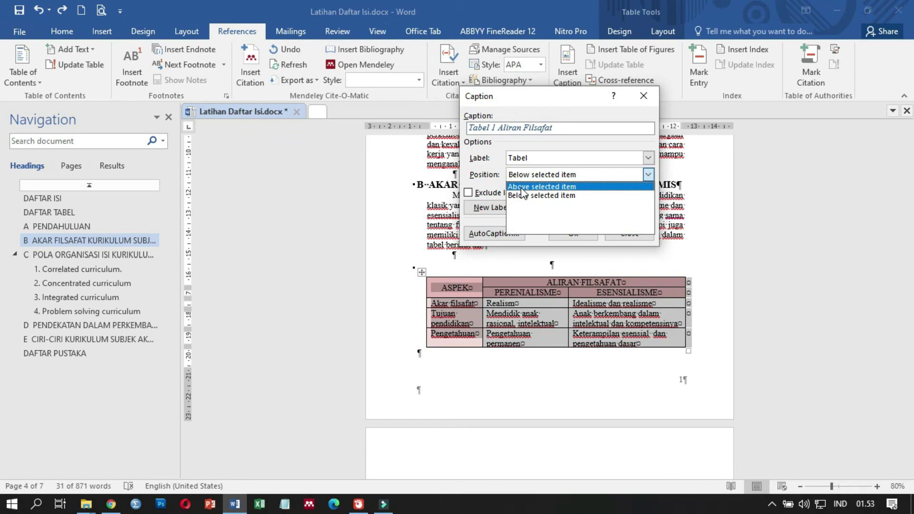
{"action": "left_click", "coordinate": [521, 188]}
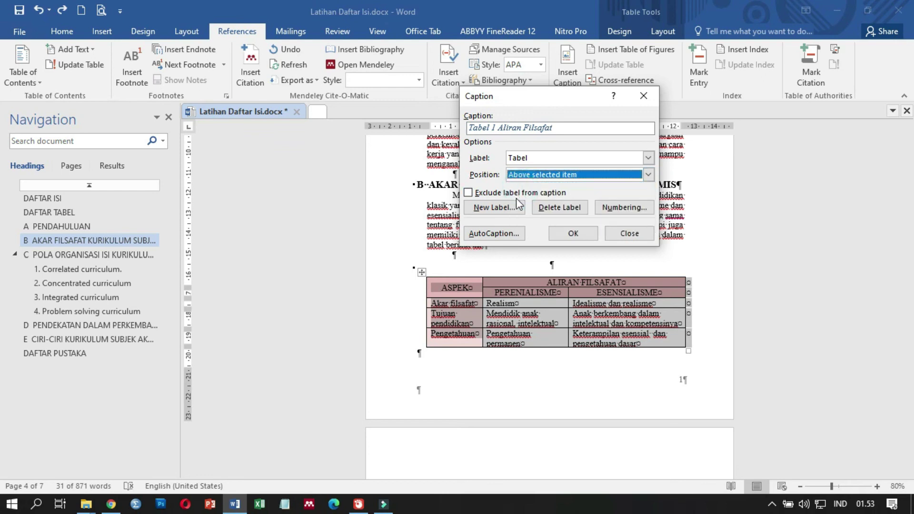
{"action": "left_click", "coordinate": [574, 233]}
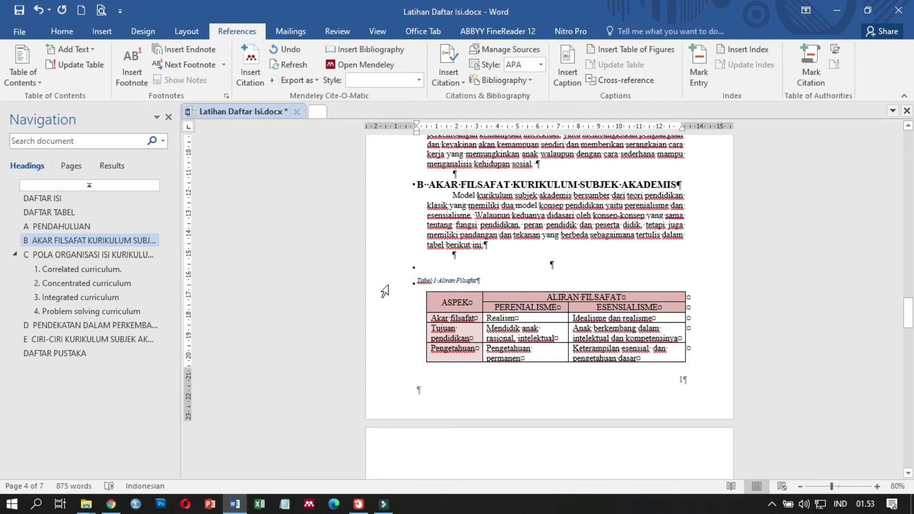
Step: Format the new table caption as non-italic, 12 pt, black text
{"action": "left_click", "coordinate": [387, 286]}
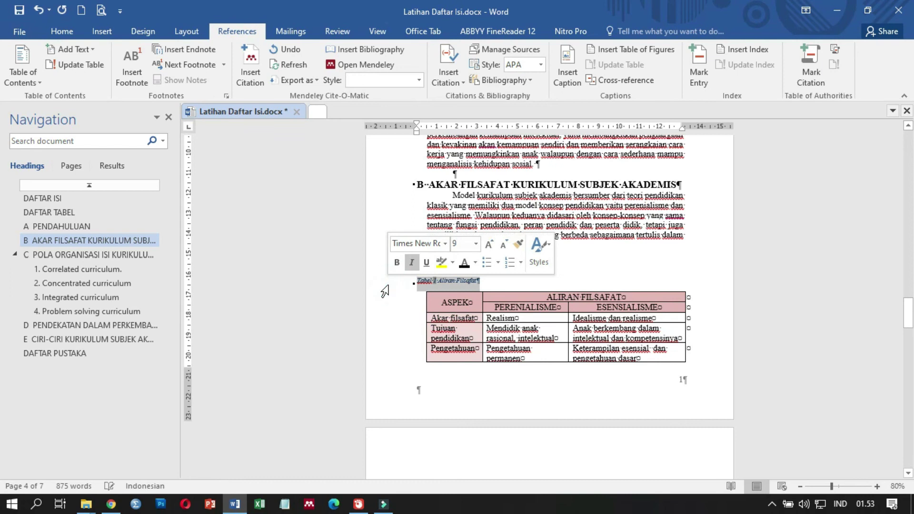
{"action": "left_click", "coordinate": [412, 262]}
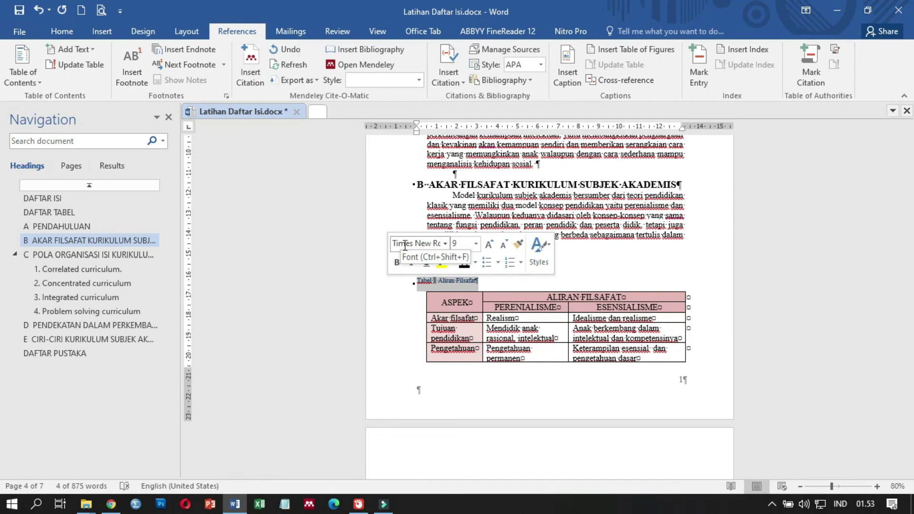
{"action": "left_click", "coordinate": [456, 243]}
{"action": "type", "text": "12"}
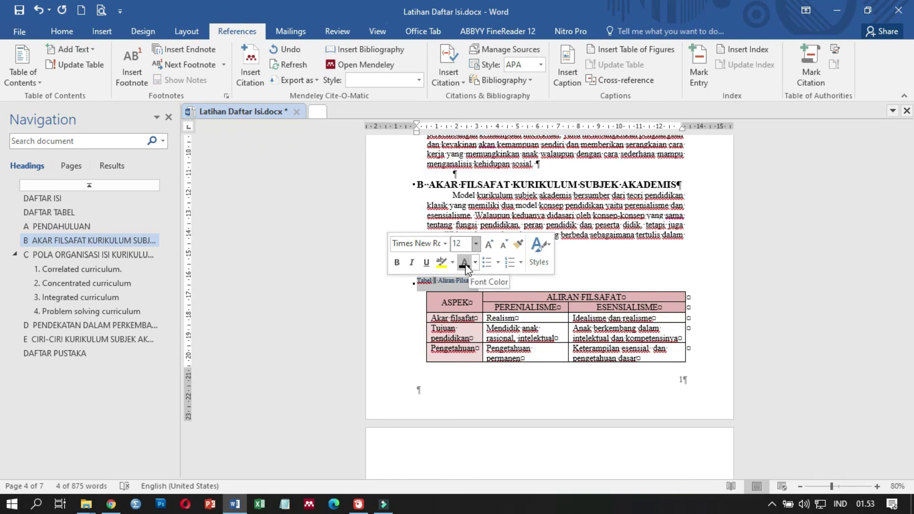
{"action": "key", "text": "Return"}
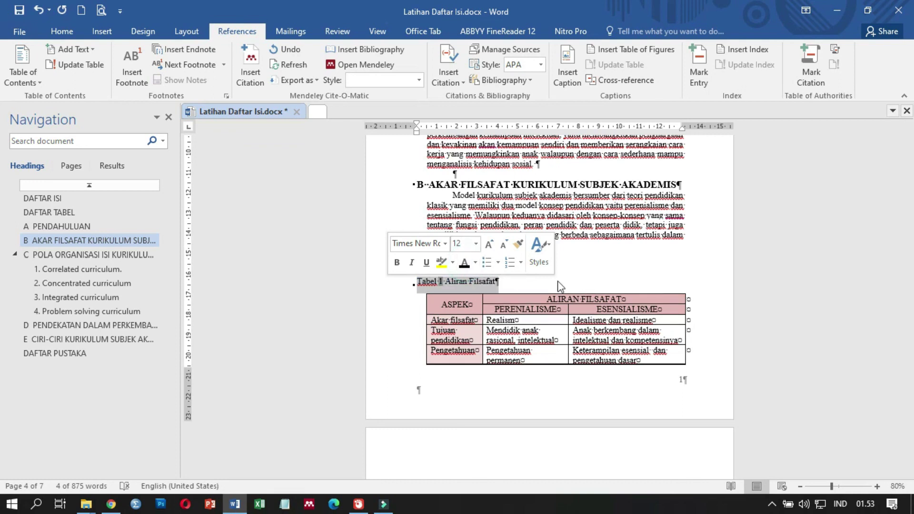
{"action": "left_click", "coordinate": [607, 272]}
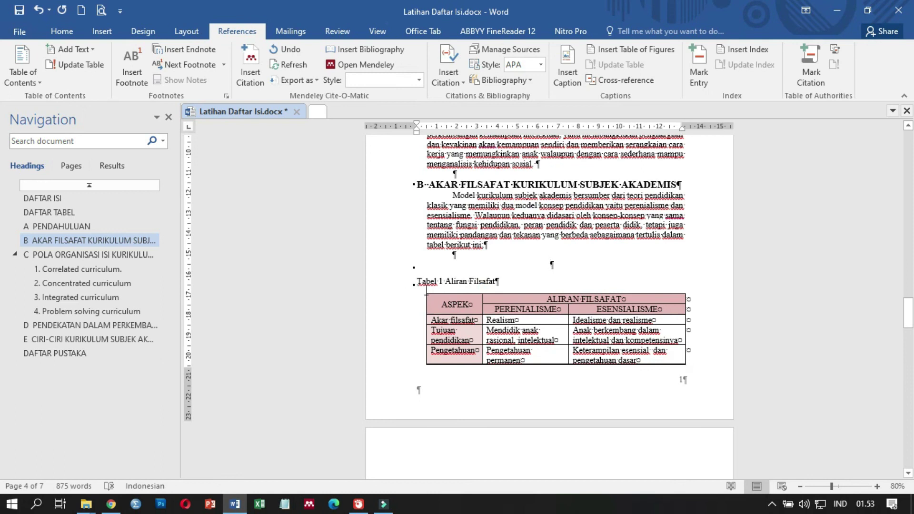
Step: Center the caption "Tabel 1 Aliran Filsafat" and delete the two empty paragraphs above it
{"action": "left_click", "coordinate": [447, 285]}
{"action": "key", "text": "ctrl+e"}
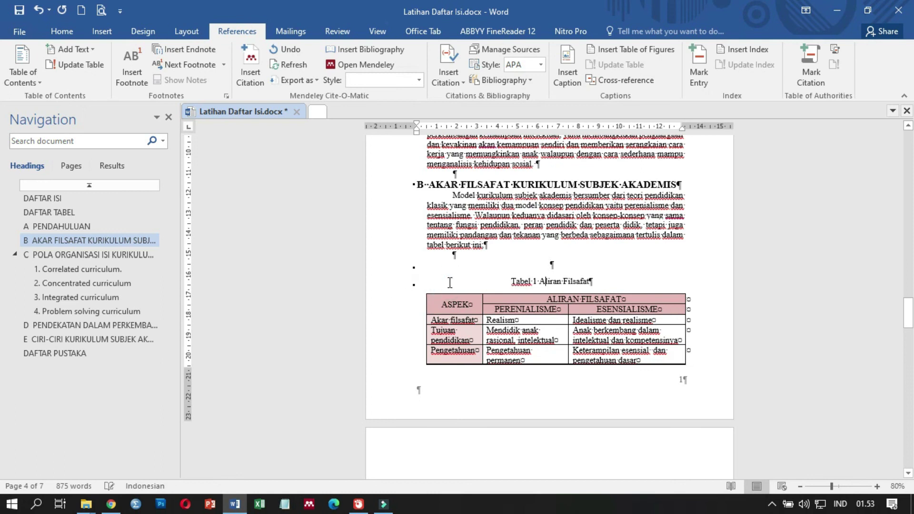
{"action": "left_click", "coordinate": [531, 264]}
{"action": "key", "text": "Delete"}
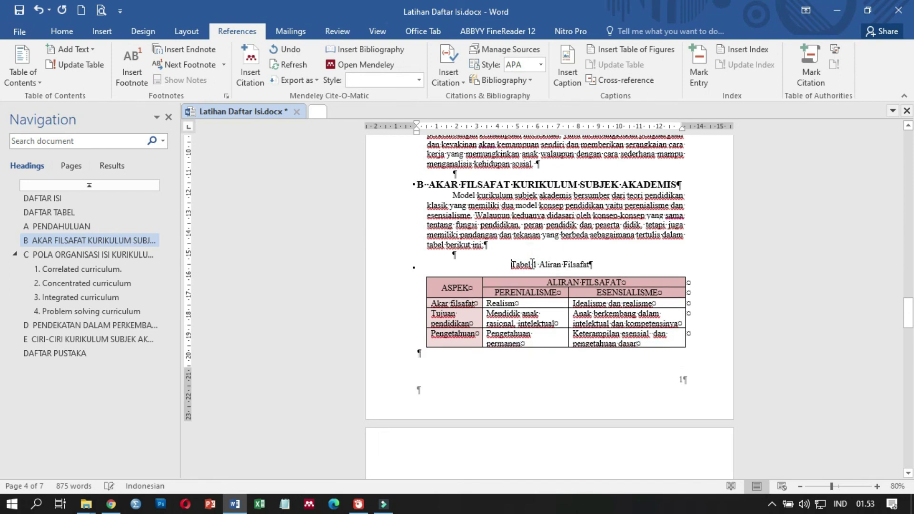
{"action": "left_click", "coordinate": [494, 257]}
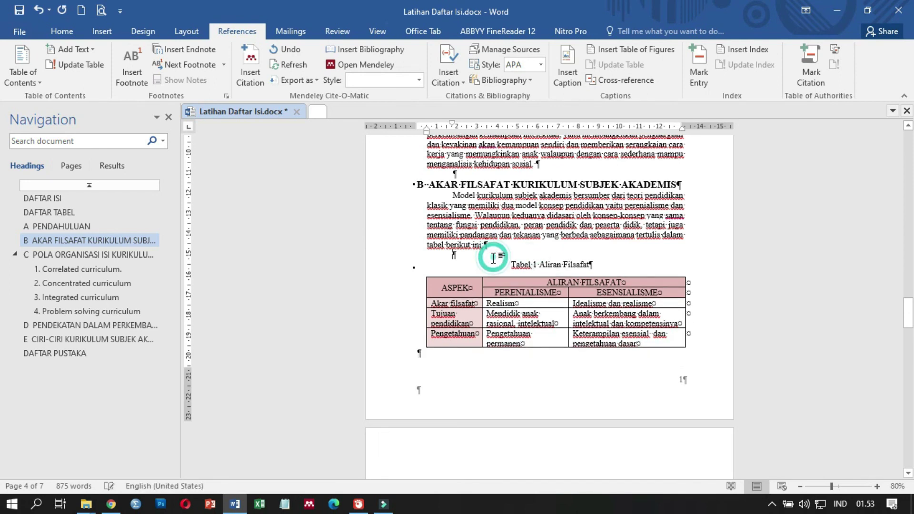
{"action": "key", "text": "Delete"}
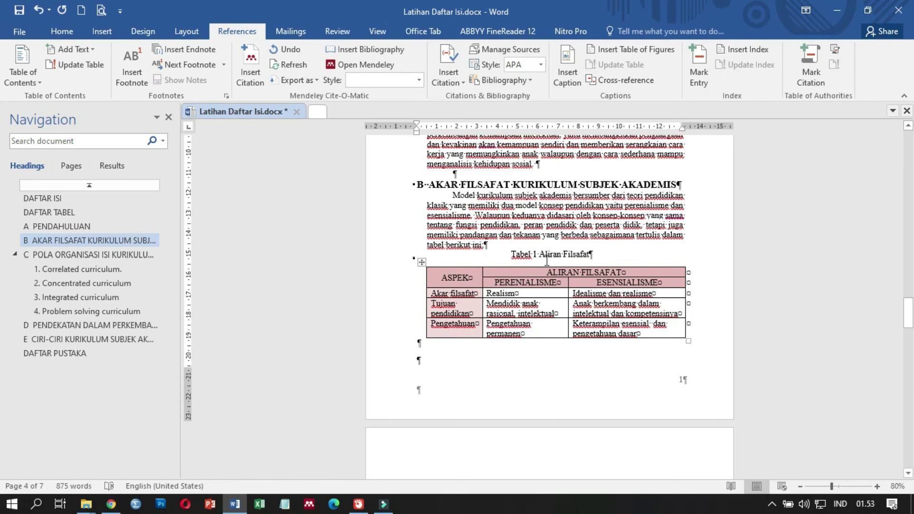
Step: Insert an automatic table of figures using the Tabel caption label on a new line below the DAFTAR TABEL heading
{"action": "left_click", "coordinate": [77, 213]}
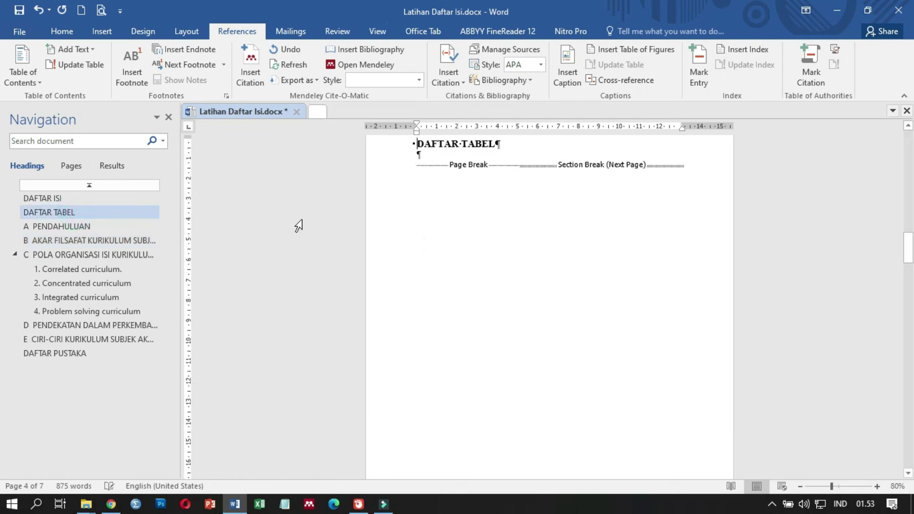
{"action": "left_click", "coordinate": [423, 156]}
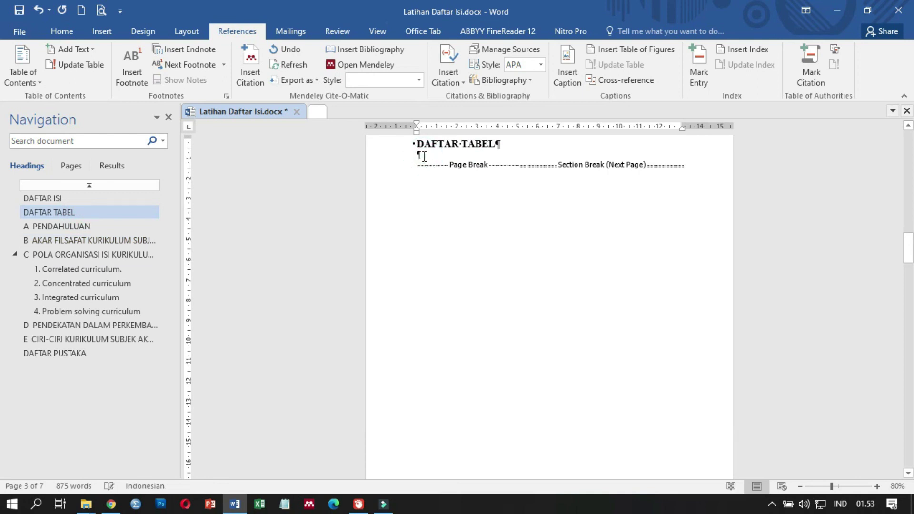
{"action": "key", "text": "Return"}
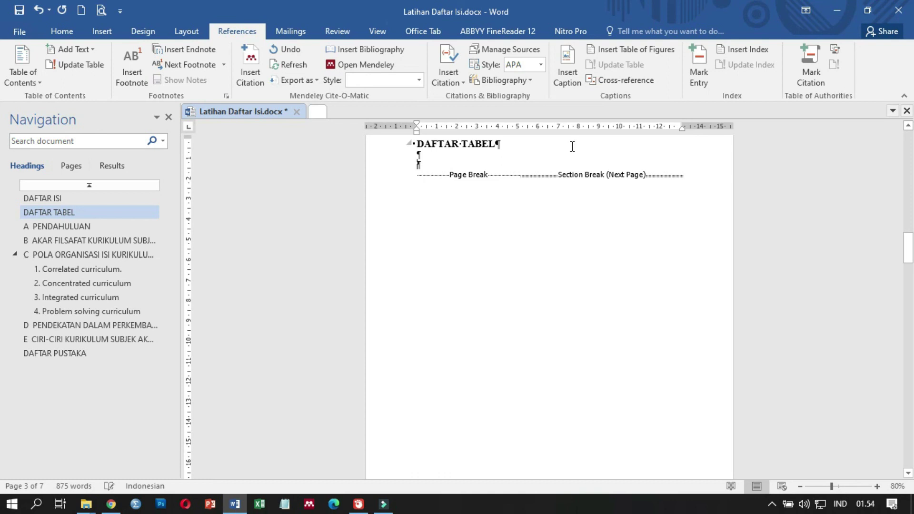
{"action": "left_click", "coordinate": [628, 52]}
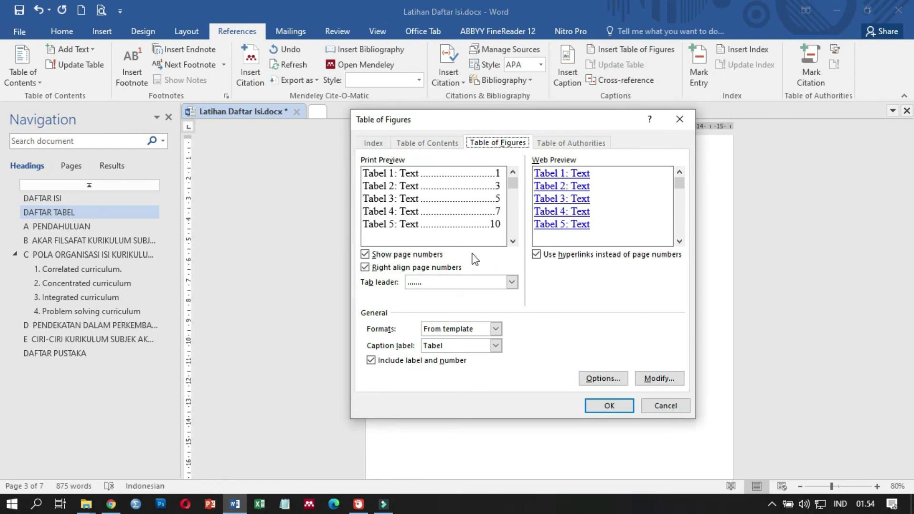
{"action": "left_click", "coordinate": [456, 349]}
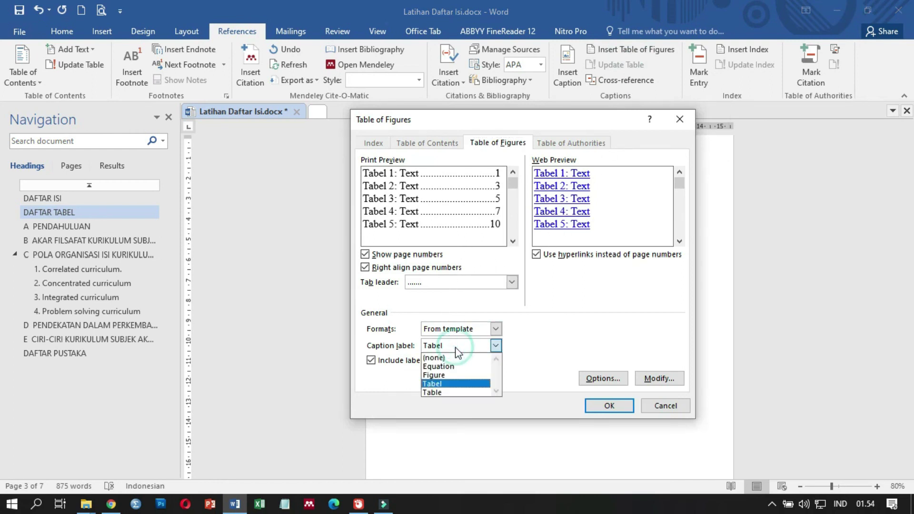
{"action": "left_click", "coordinate": [456, 384]}
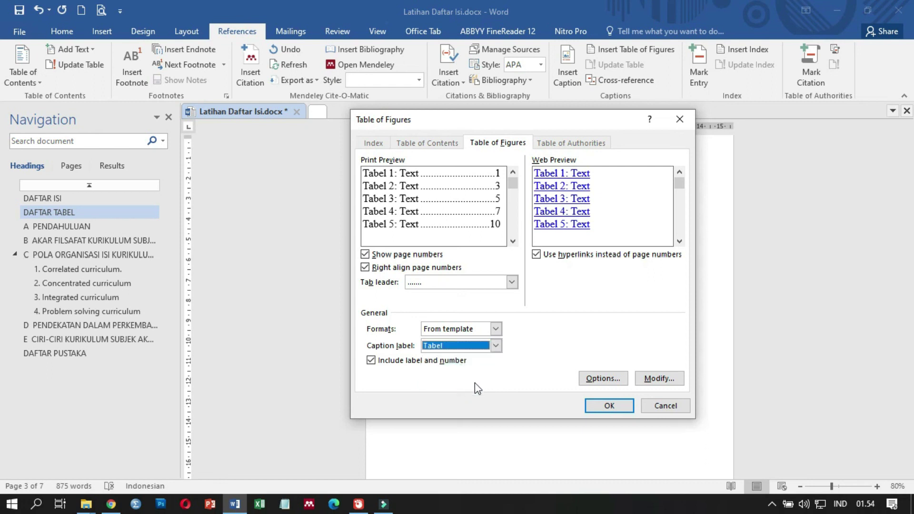
{"action": "left_click", "coordinate": [609, 405]}
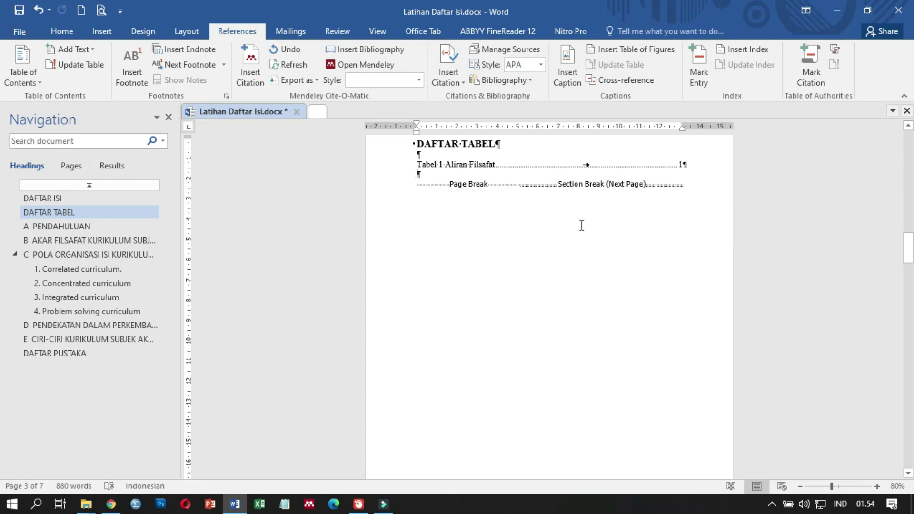
Step: Hide the paragraph and formatting marks and review the DAFTAR ISI and DAFTAR TABEL pages
{"action": "scroll", "coordinate": [648, 225], "scroll_direction": "up", "scroll_amount": 10}
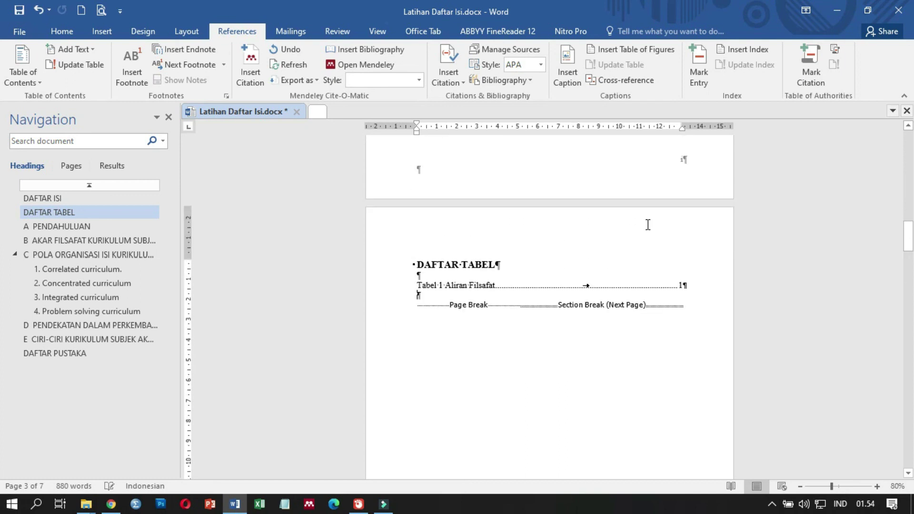
{"action": "scroll", "coordinate": [652, 219], "scroll_direction": "up", "scroll_amount": 15}
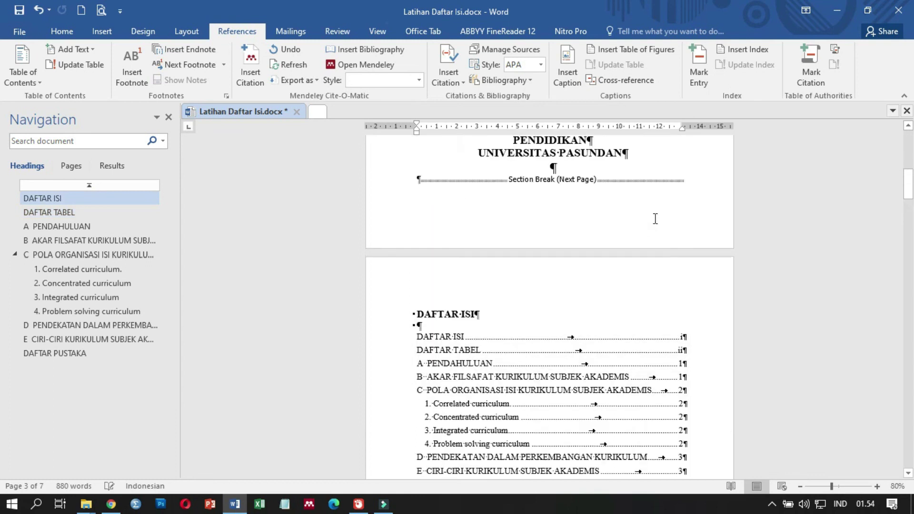
{"action": "left_click", "coordinate": [61, 31]}
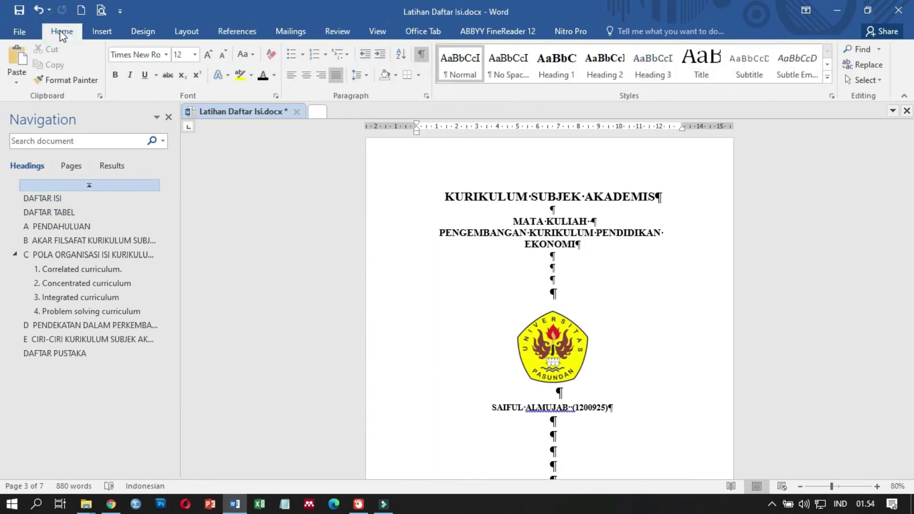
{"action": "left_click", "coordinate": [421, 56]}
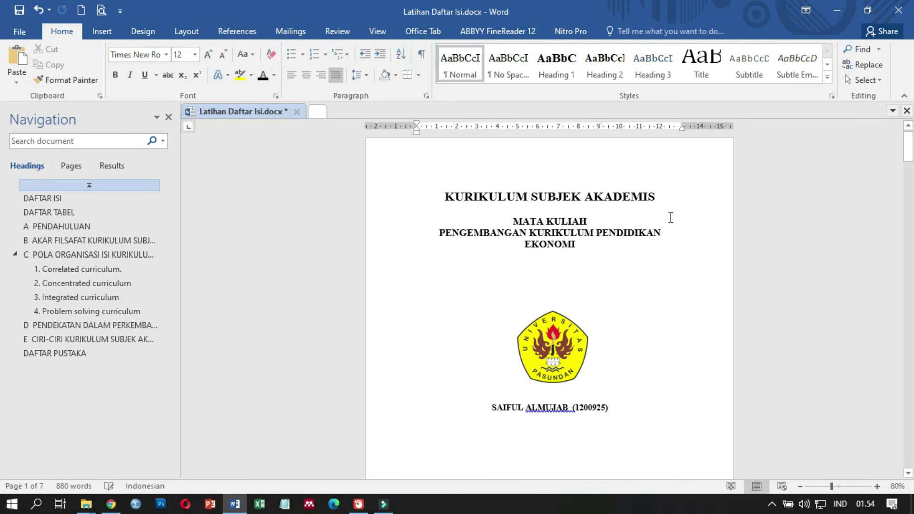
{"action": "scroll", "coordinate": [671, 218], "scroll_direction": "down", "scroll_amount": 12}
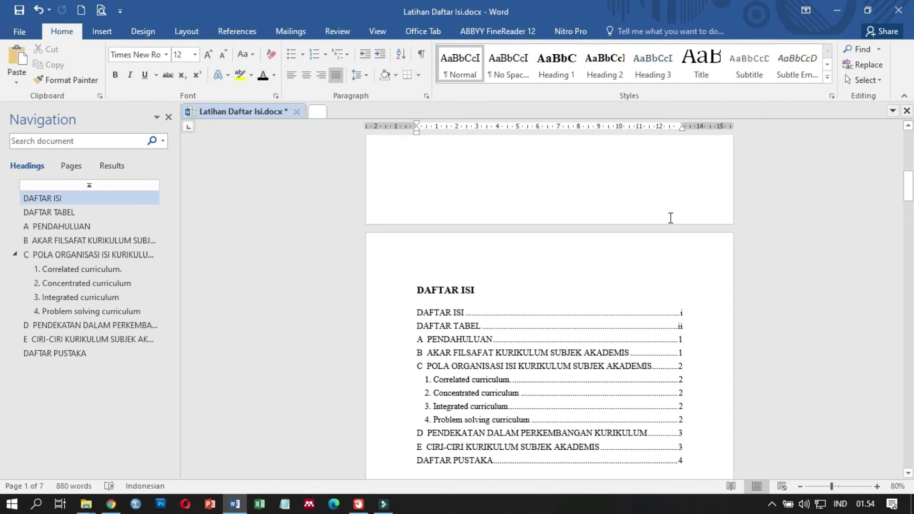
{"action": "scroll", "coordinate": [670, 218], "scroll_direction": "up", "scroll_amount": 3}
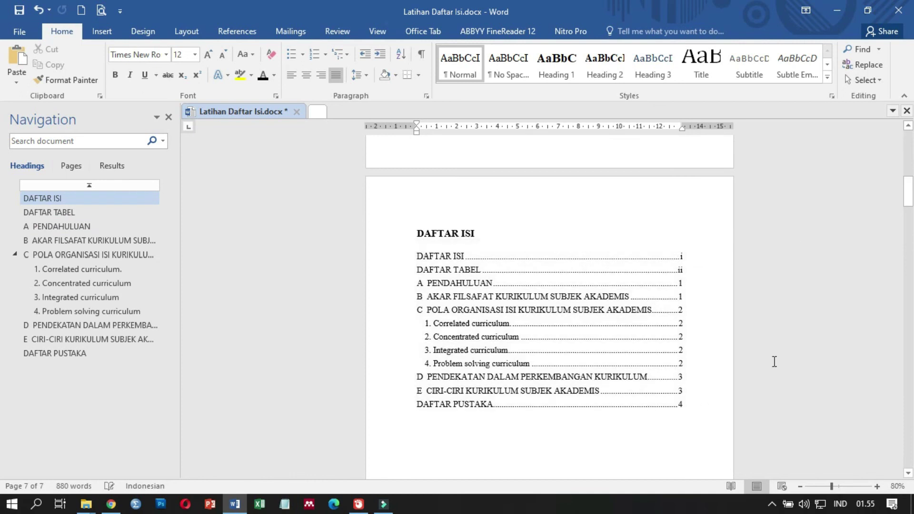
{"action": "scroll", "coordinate": [774, 362], "scroll_direction": "down", "scroll_amount": 10}
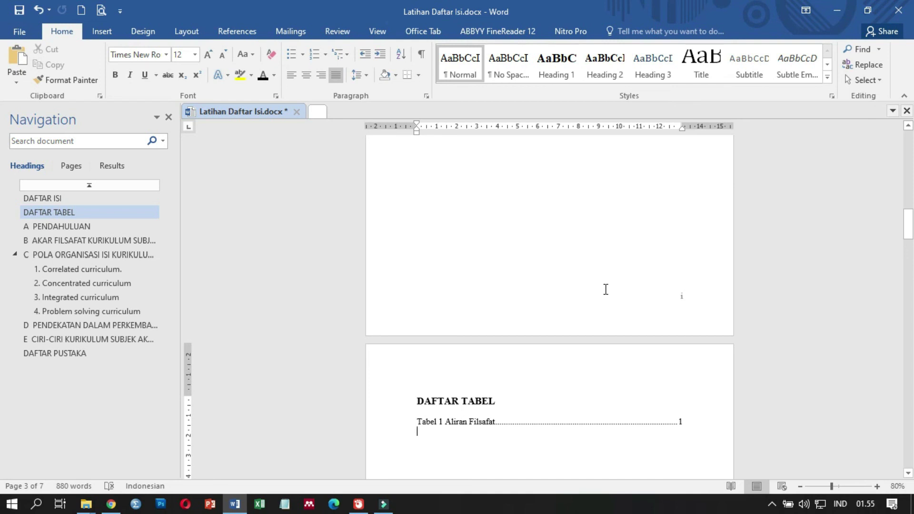
{"action": "left_click", "coordinate": [772, 504]}
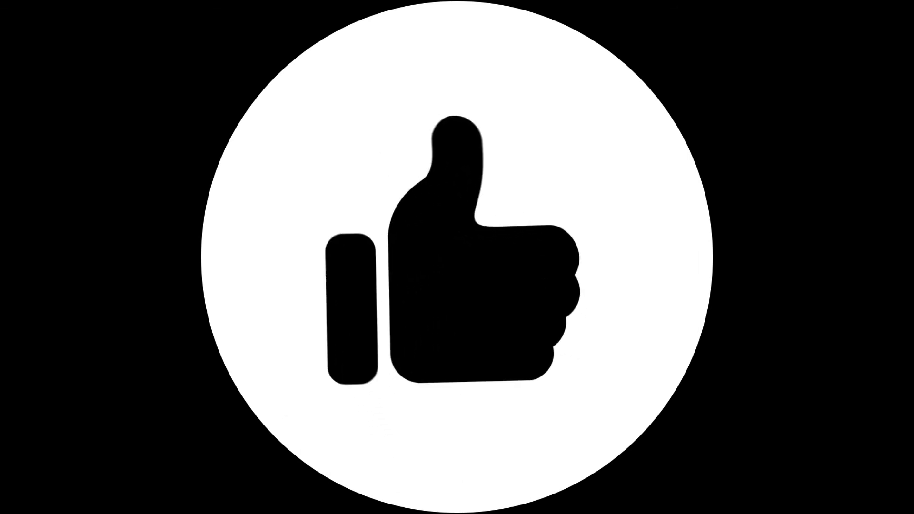